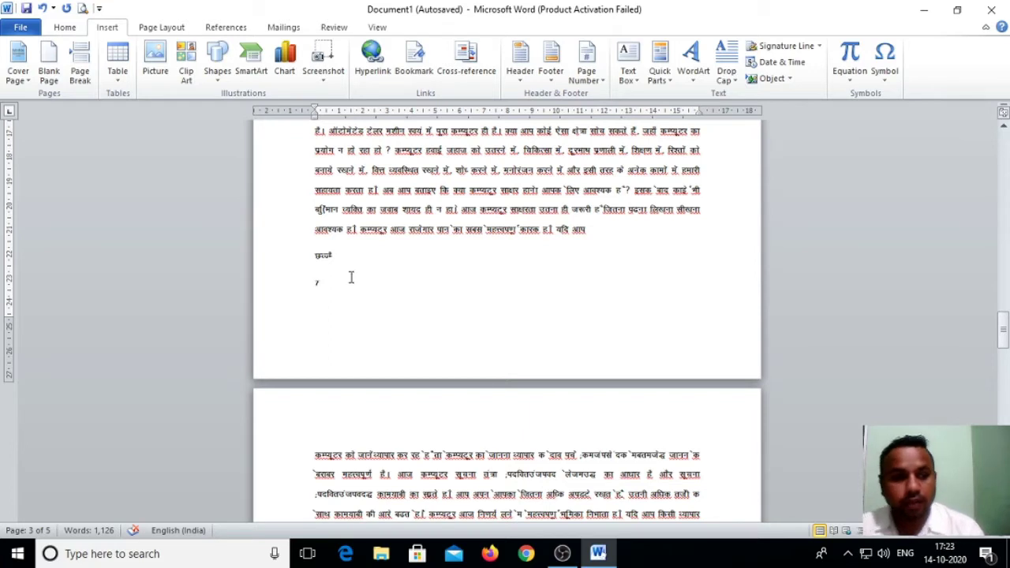
- Insert a blank page after the text on page 3, before the paragraph that starts the following page
click(58, 79)
click(58, 78)
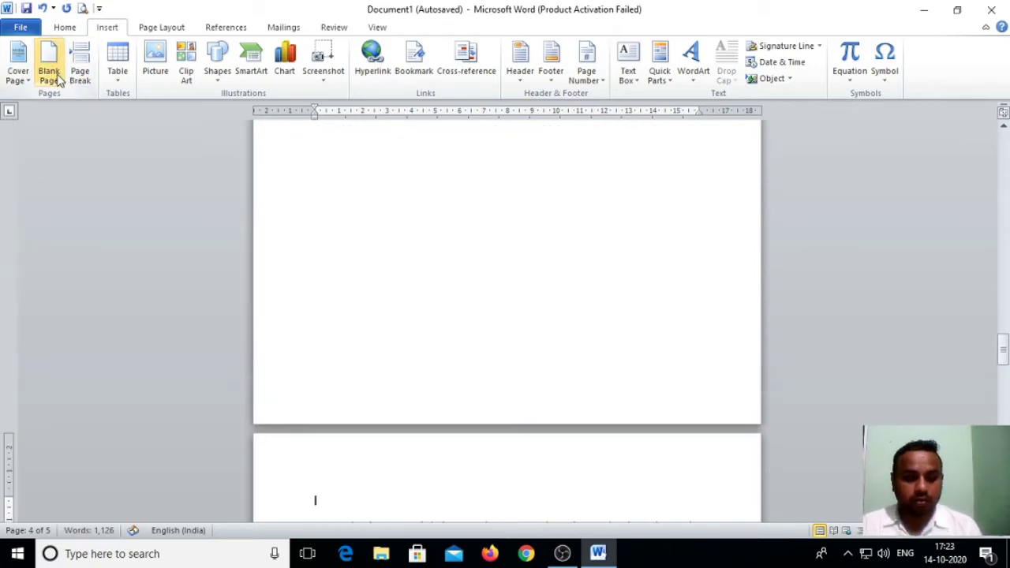
scroll(398, 284, up, 15)
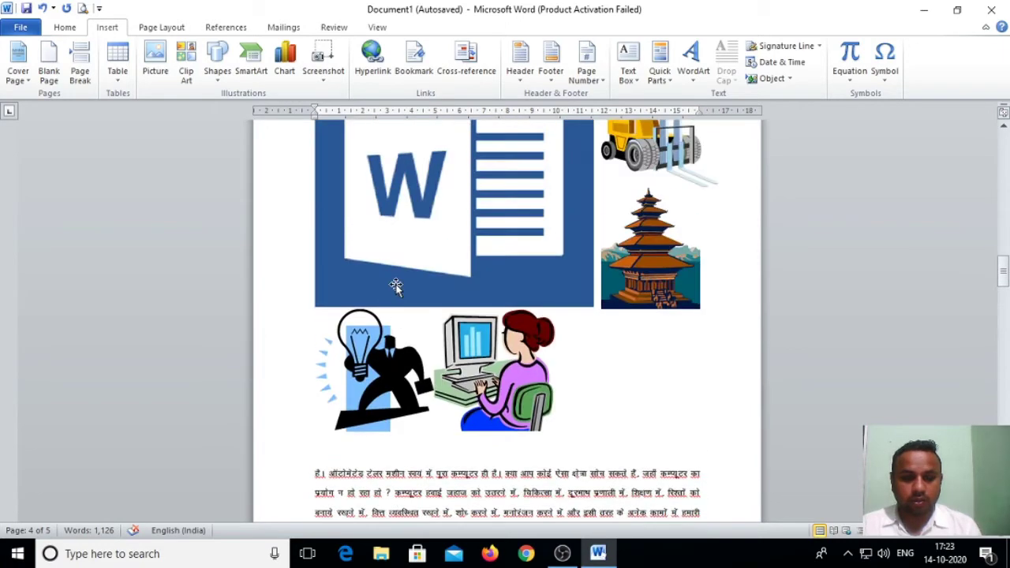
scroll(455, 354, down, 12)
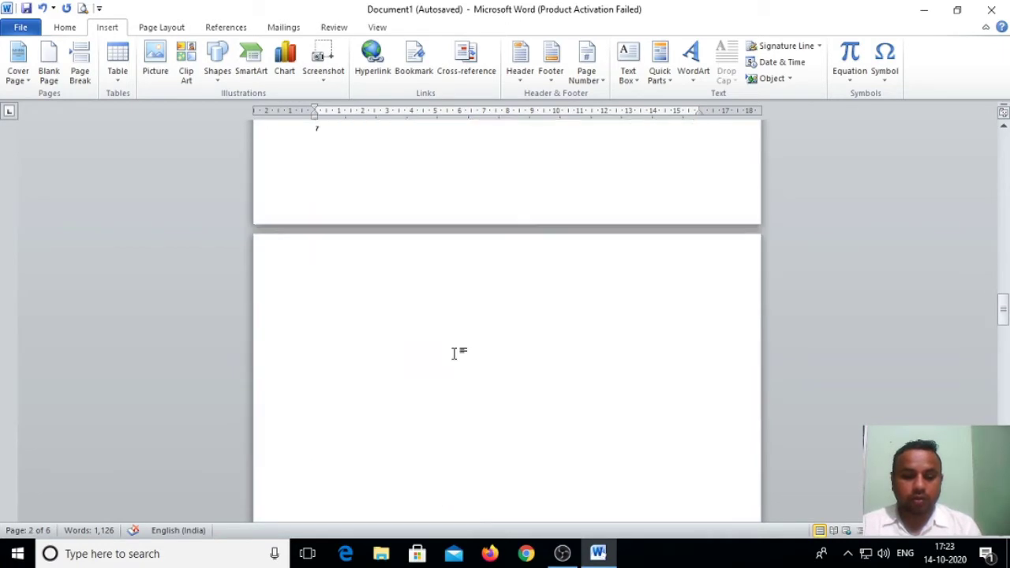
- Examine the inserted blank page and the text pages before and after it
scroll(448, 156, up, 11)
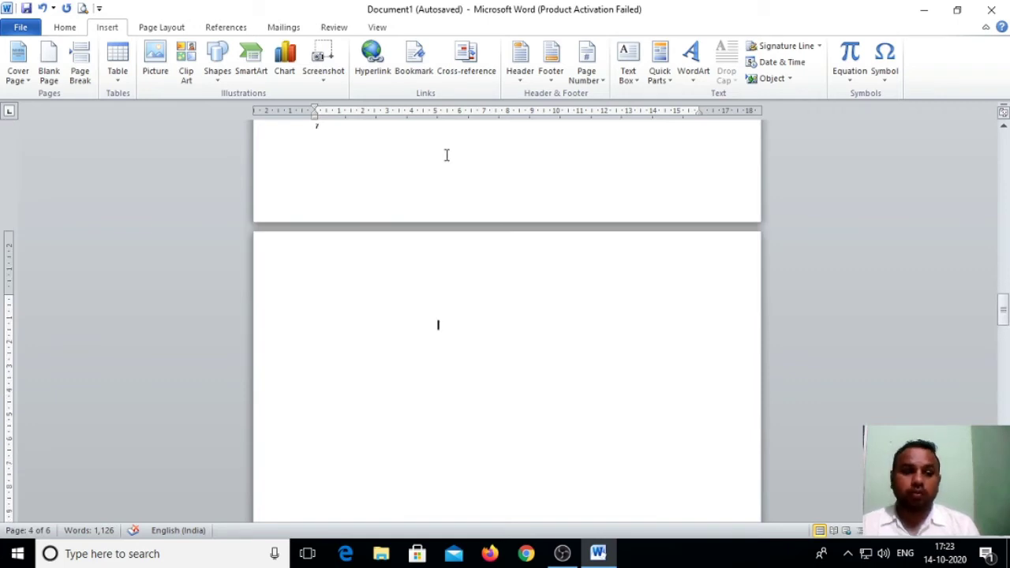
scroll(404, 172, down, 5)
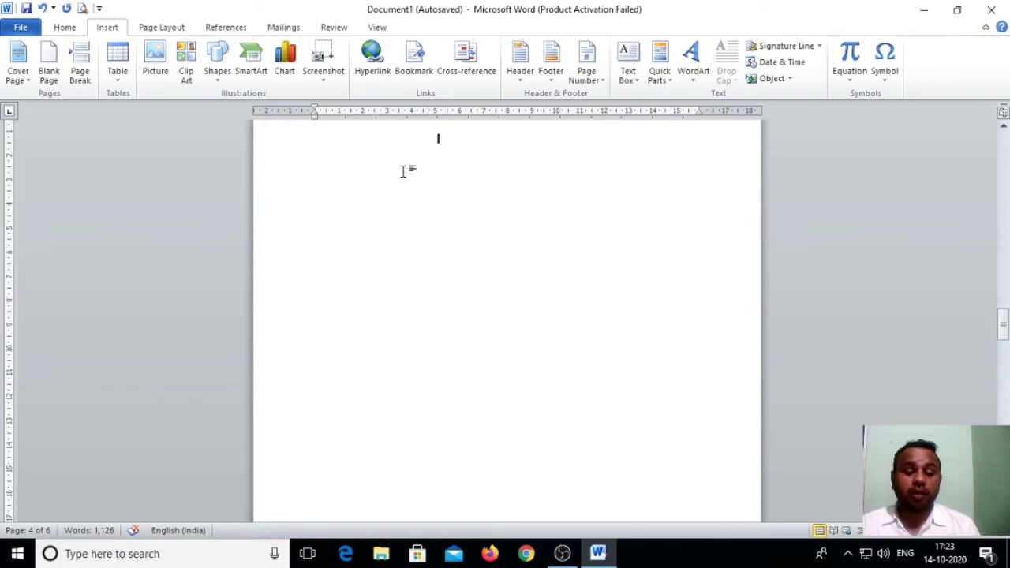
scroll(404, 171, up, 4)
scroll(404, 171, up, 4)
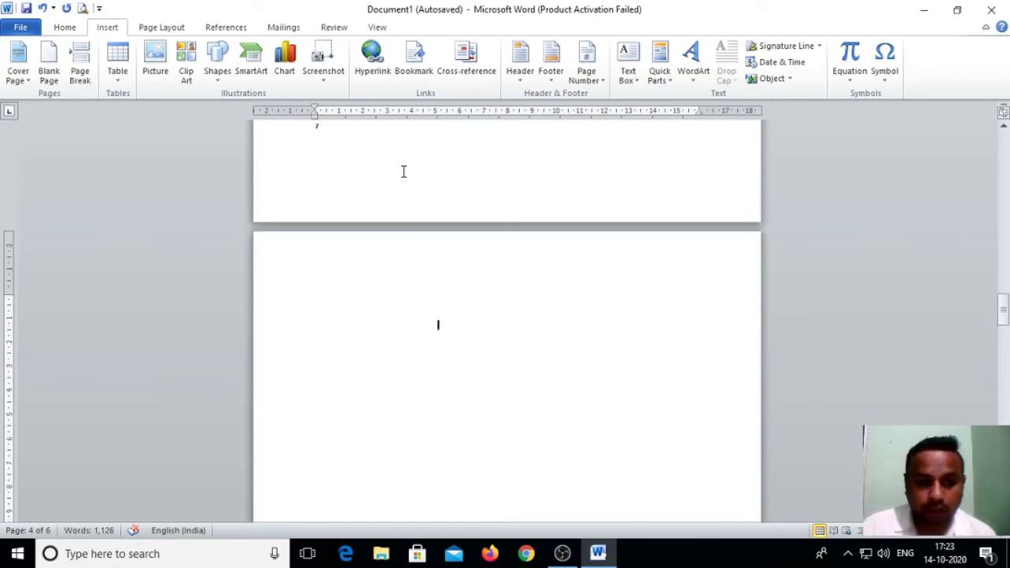
scroll(404, 171, down, 6)
scroll(403, 171, up, 8)
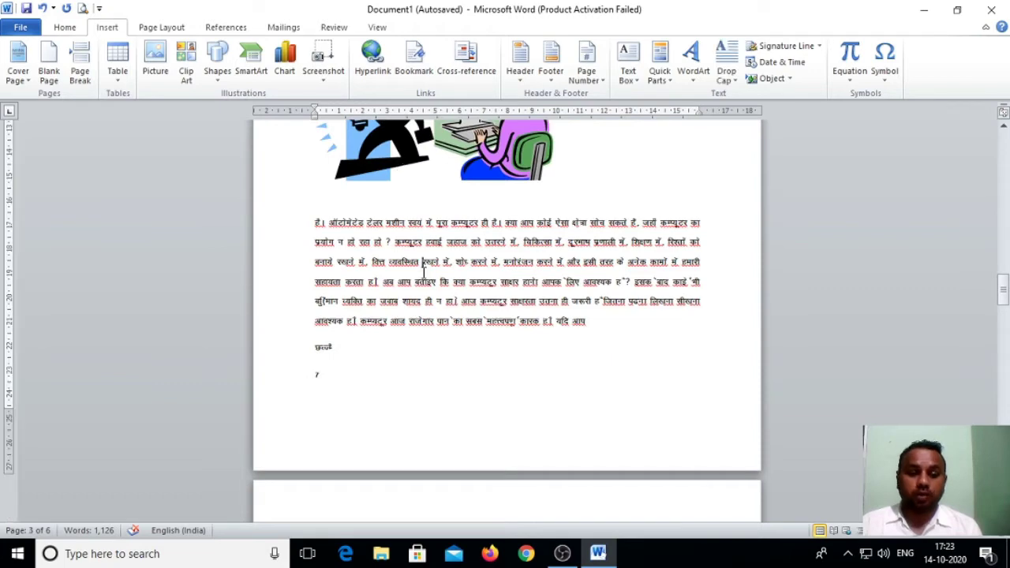
scroll(421, 276, down, 8)
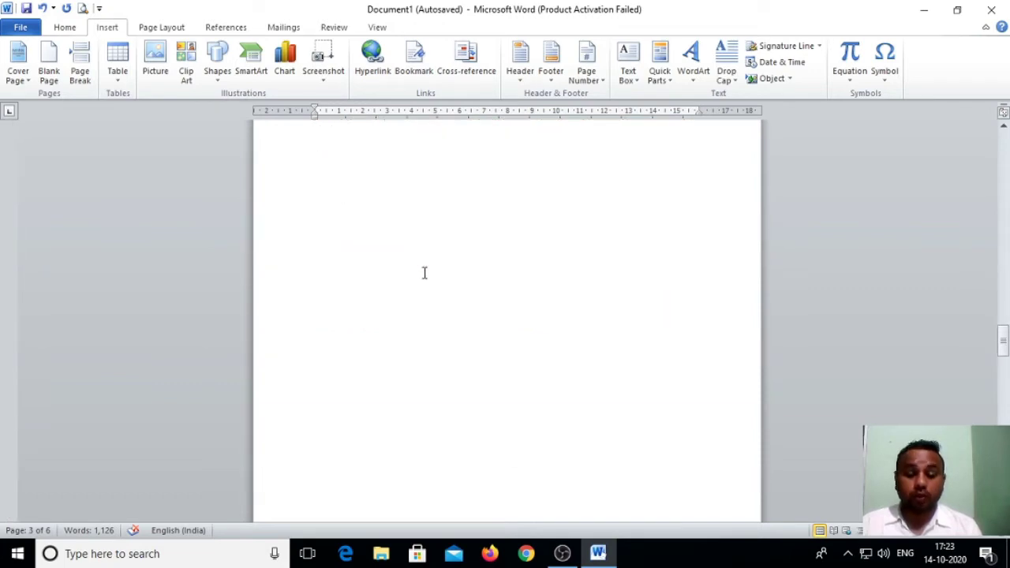
scroll(424, 273, down, 5)
scroll(425, 273, up, 5)
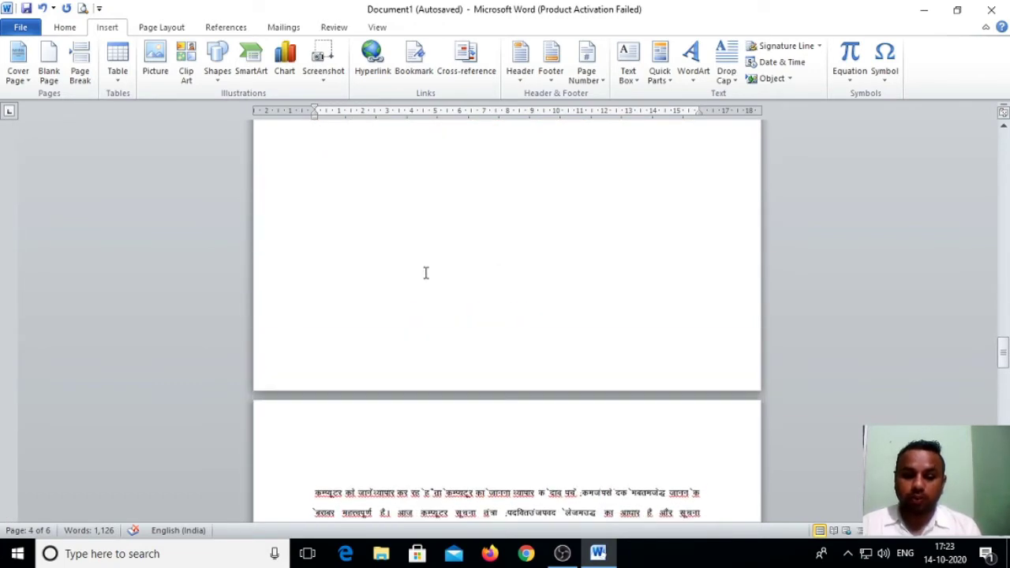
scroll(426, 273, up, 2)
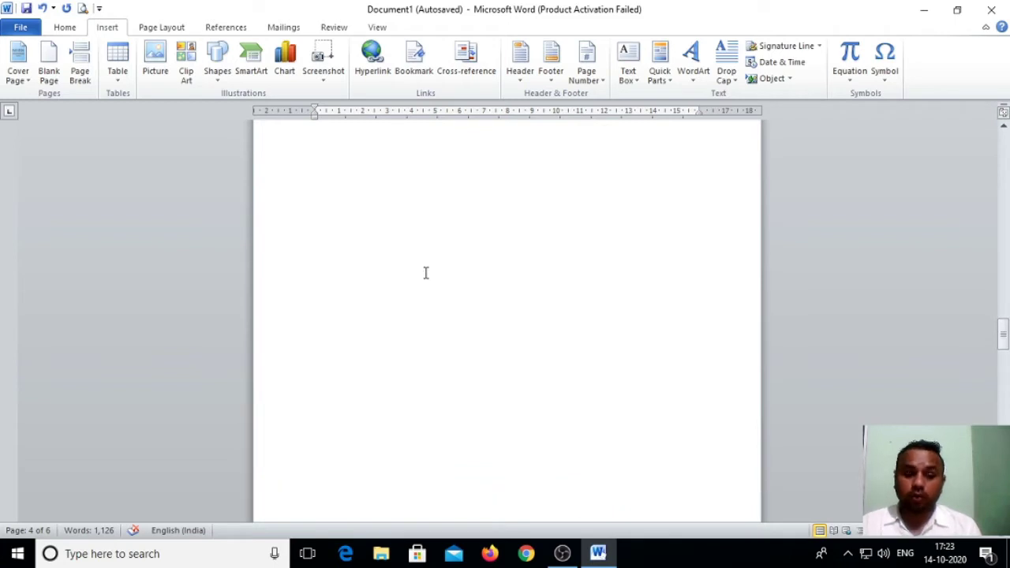
scroll(426, 273, up, 8)
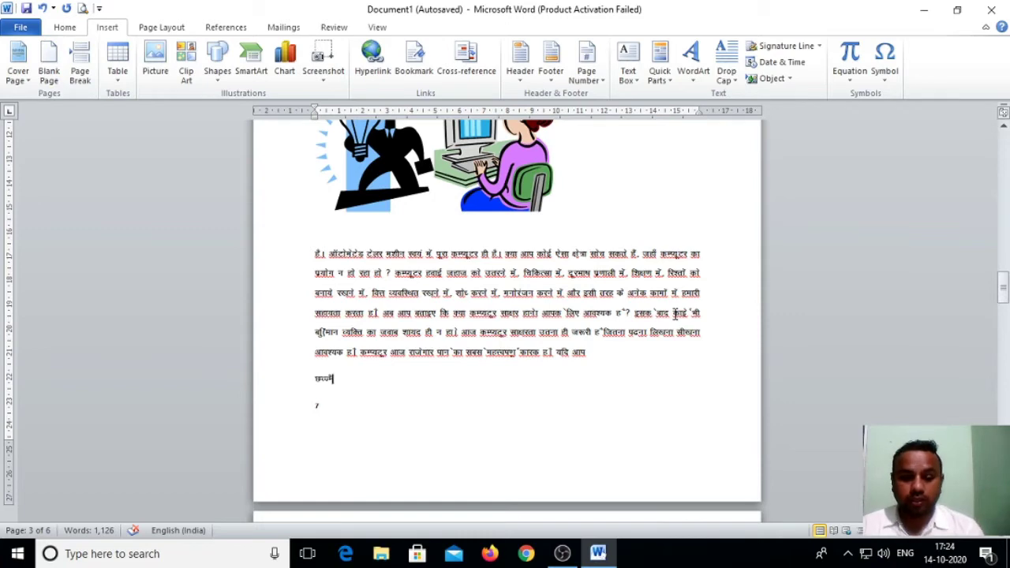
scroll(675, 314, down, 10)
scroll(675, 315, down, 5)
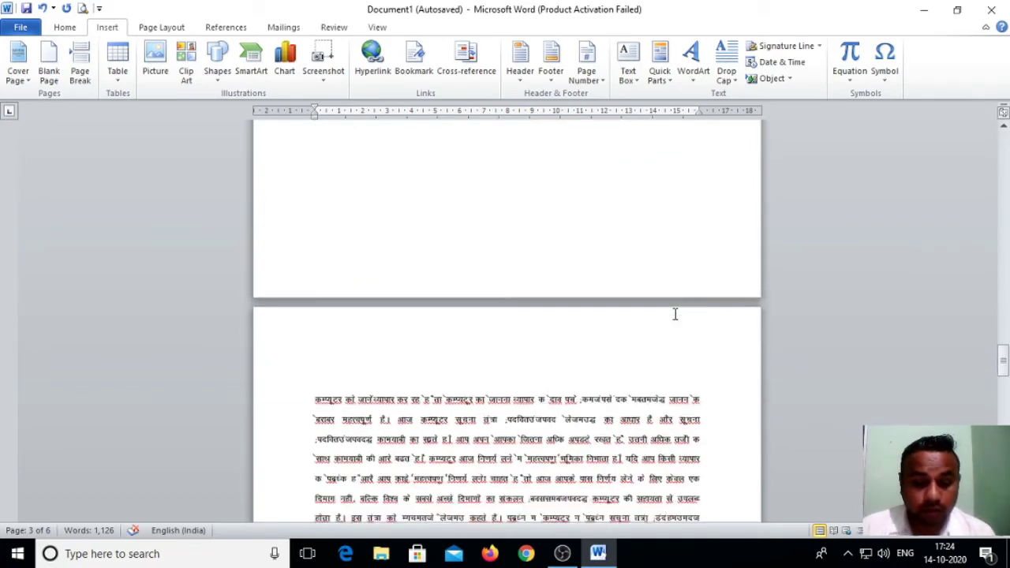
- Insert a page break after "दिमाग नहीं," in the paragraph on page 5
key(ctrl+End)
key(BackSpace)
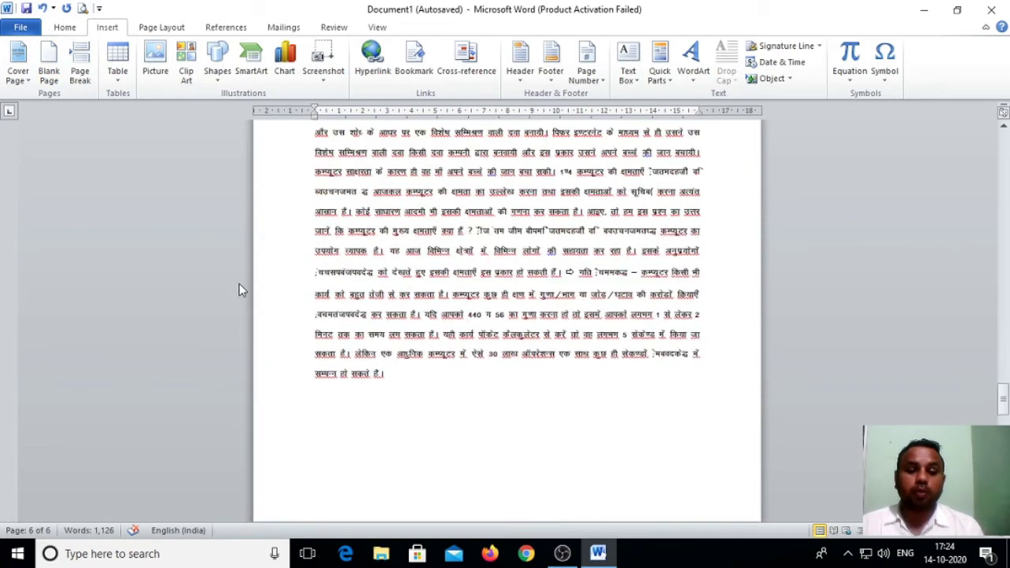
scroll(240, 289, up, 5)
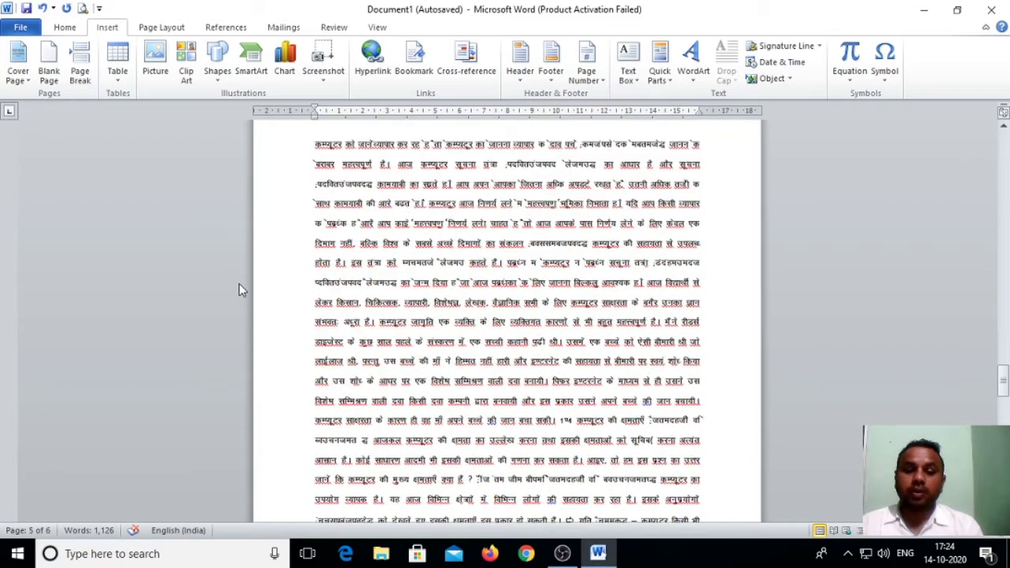
scroll(239, 289, up, 1)
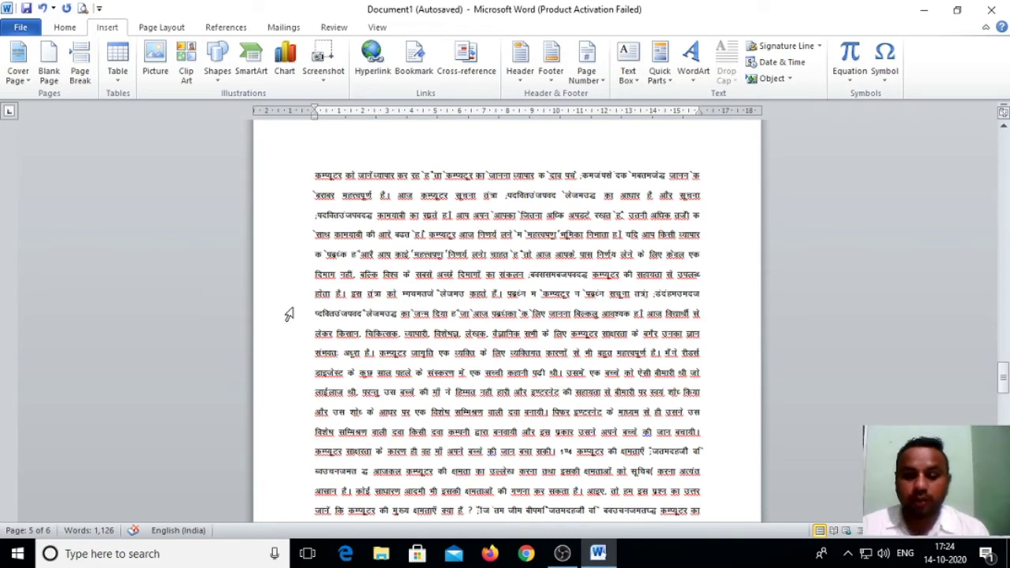
click(358, 275)
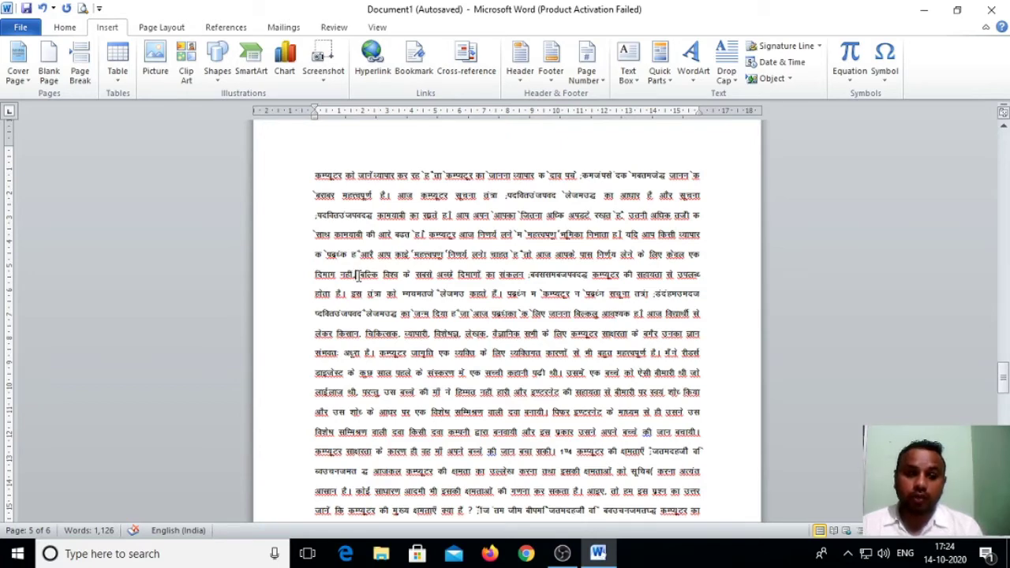
click(82, 70)
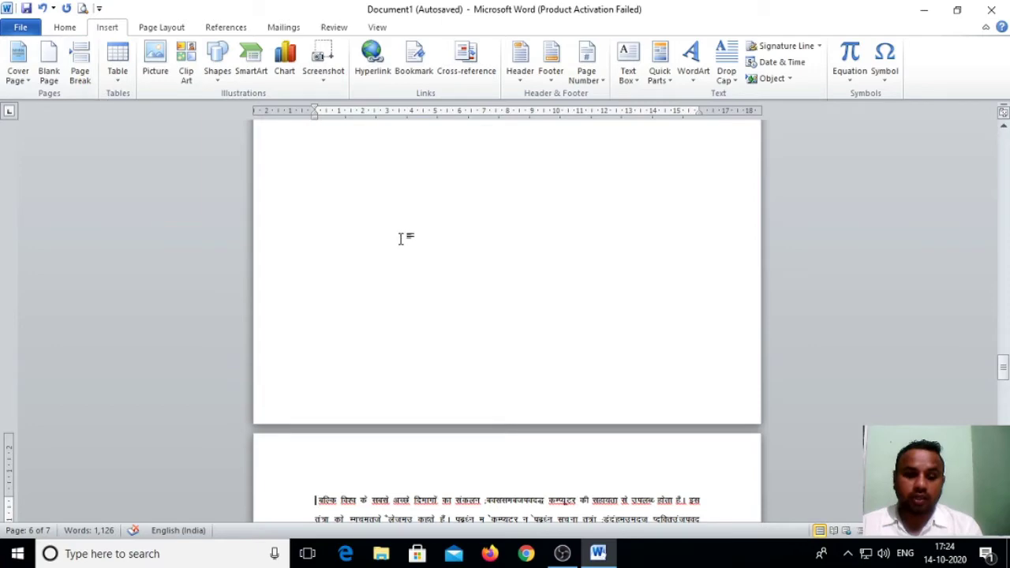
scroll(401, 238, up, 5)
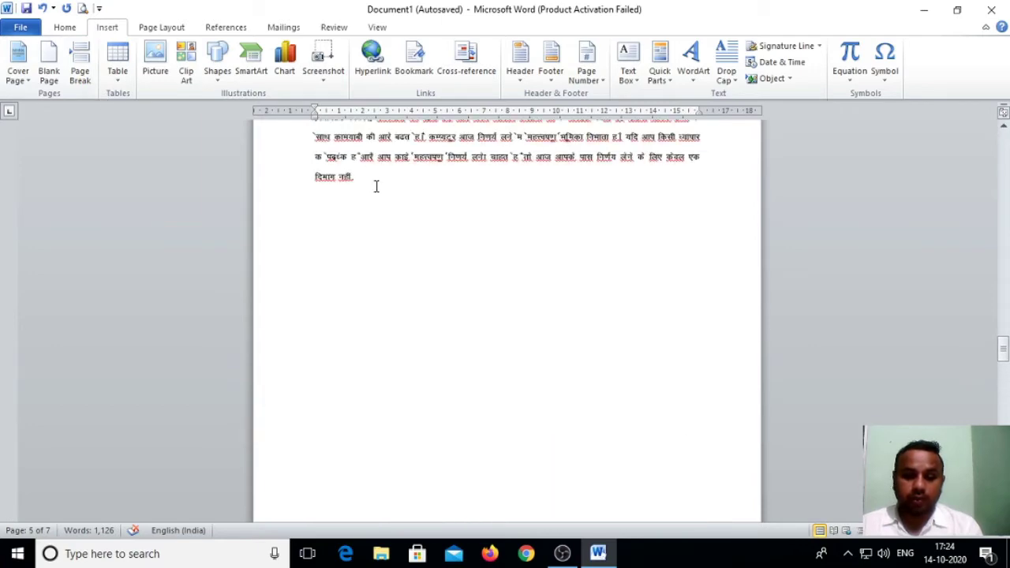
scroll(415, 203, up, 3)
scroll(424, 228, down, 6)
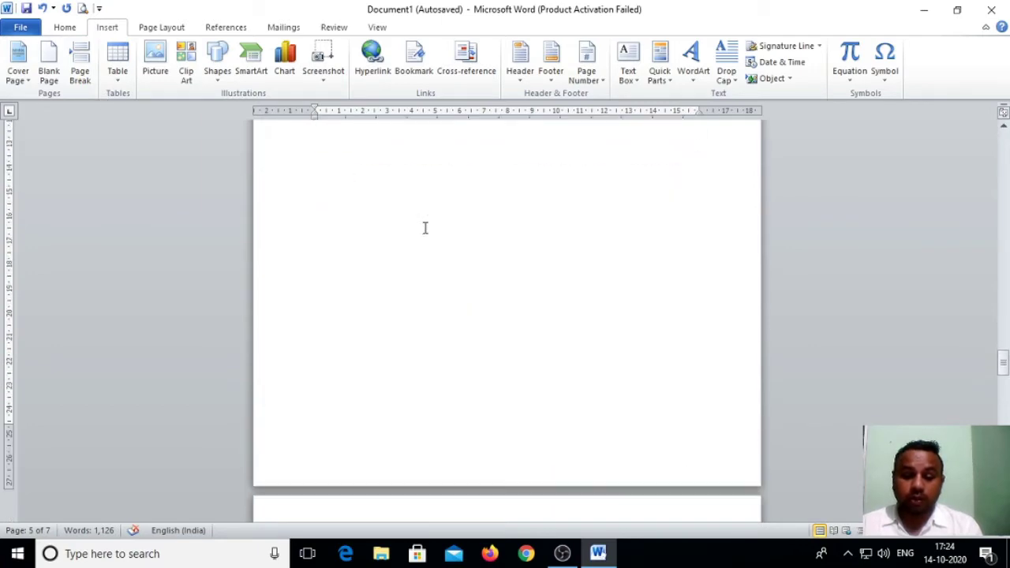
- Insert a page break on page 6 after the line ending "साक्षरता के कारण ही"
scroll(425, 228, down, 10)
scroll(442, 300, down, 1)
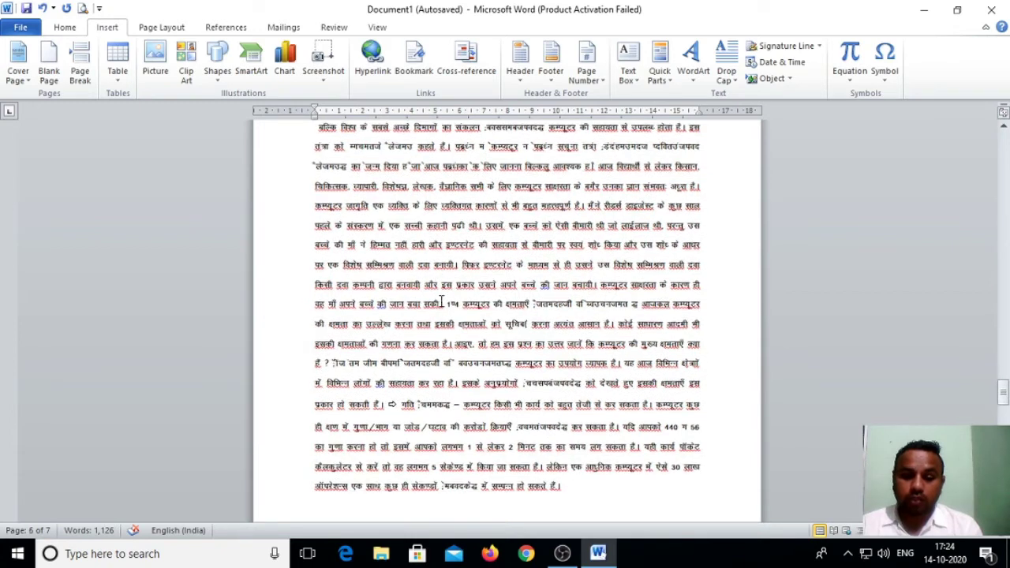
scroll(442, 302, down, 1)
click(700, 222)
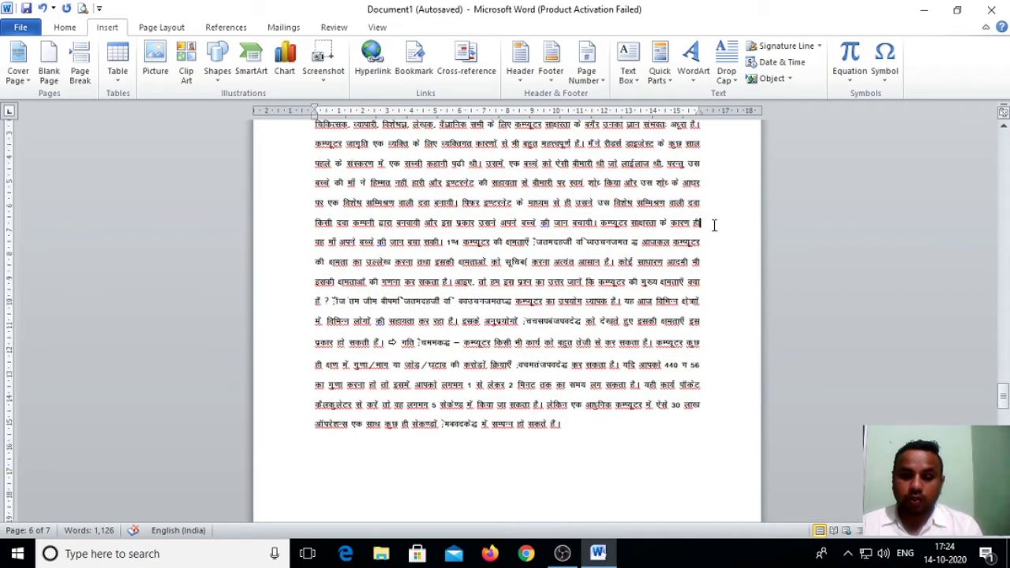
click(80, 63)
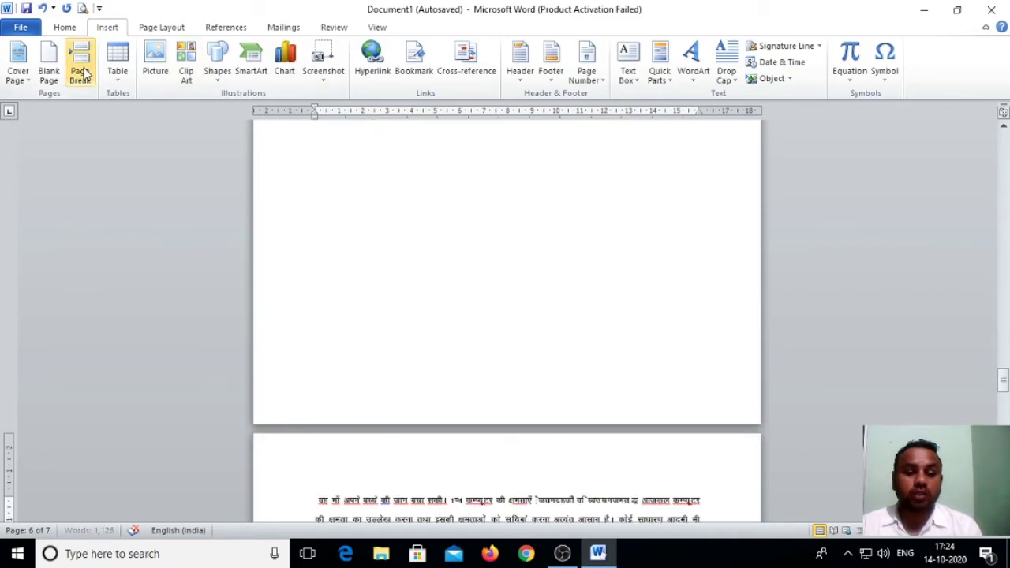
scroll(405, 296, down, 6)
scroll(404, 296, up, 5)
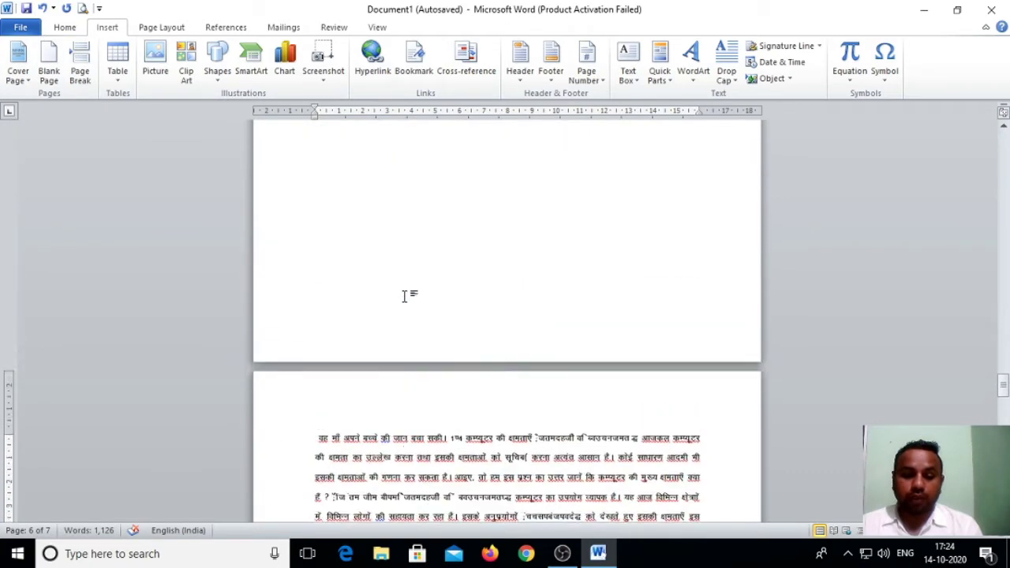
scroll(405, 296, down, 2)
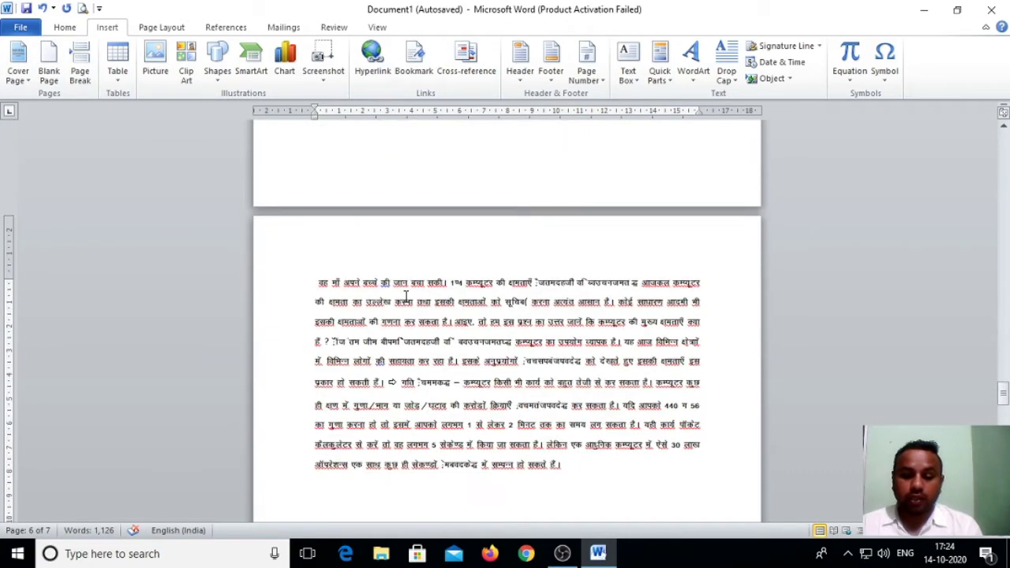
- Insert a page break on page 7 after the words "इसके अनुप्रयोगों"
click(519, 362)
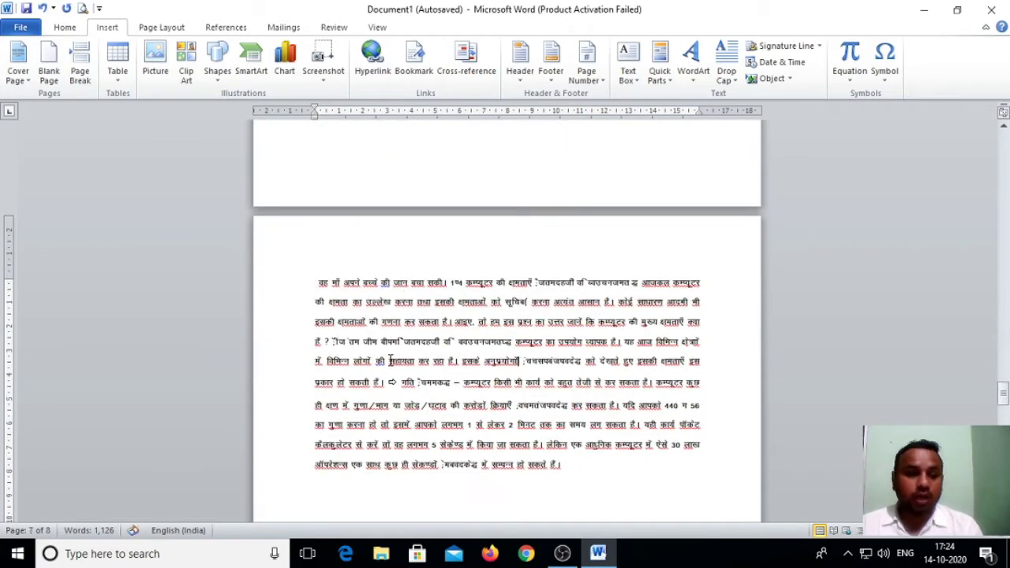
click(81, 69)
scroll(435, 295, down, 7)
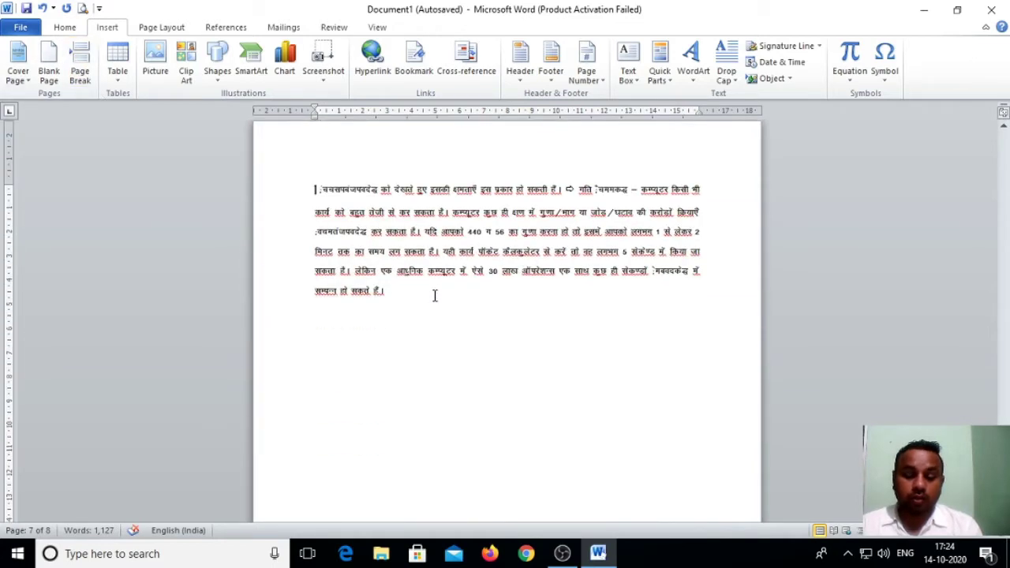
scroll(435, 295, up, 5)
- Review pages 6 to 8 in an enlarged print preview, then return to the document without closing or saving it
click(82, 8)
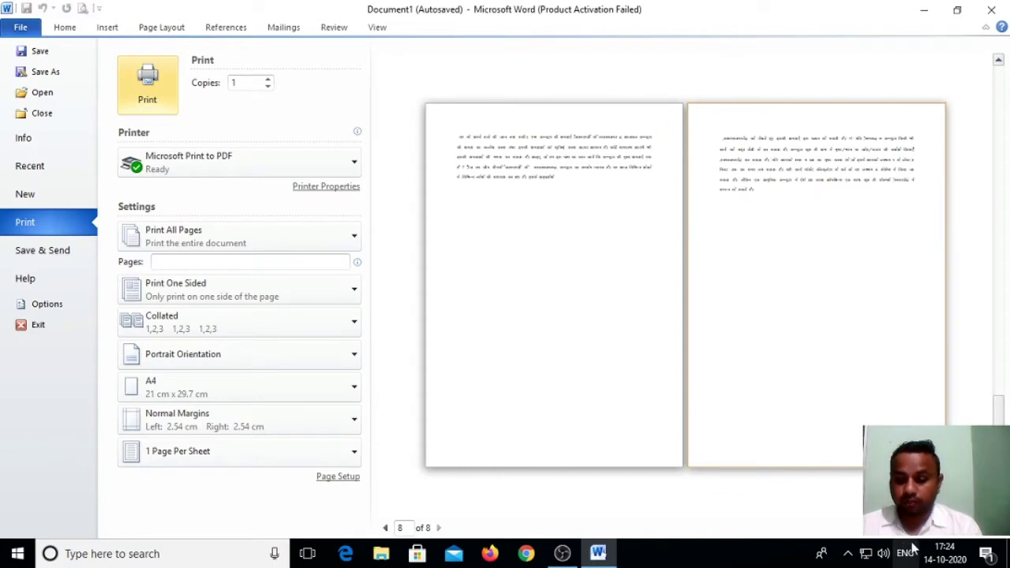
drag(911, 528, 932, 528)
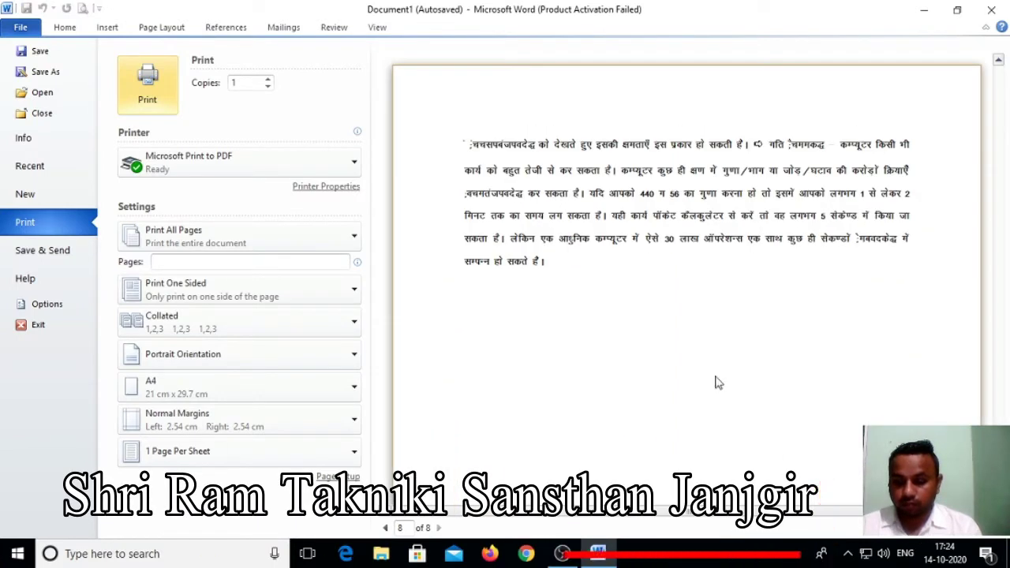
scroll(639, 331, down, 4)
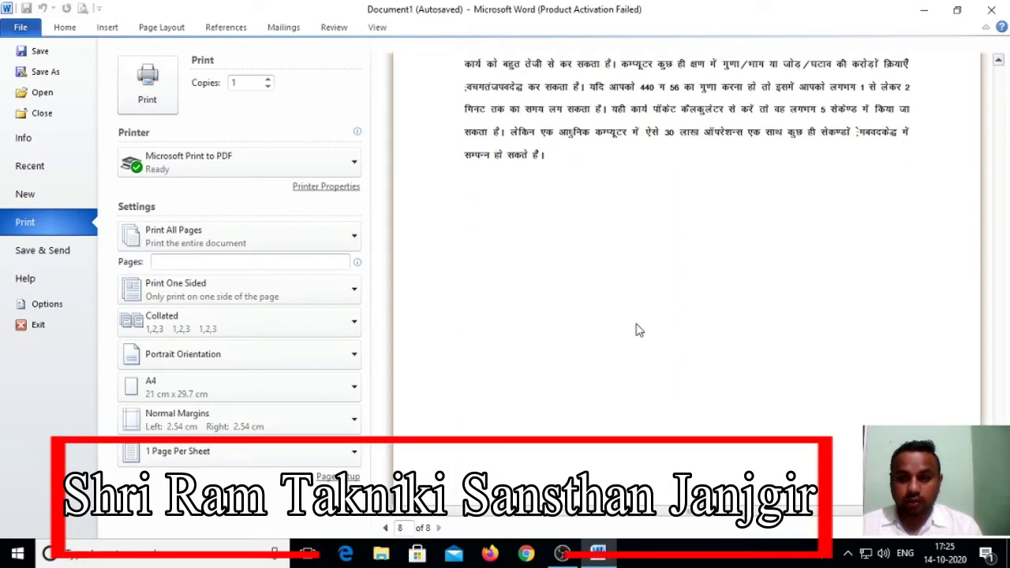
scroll(640, 331, up, 10)
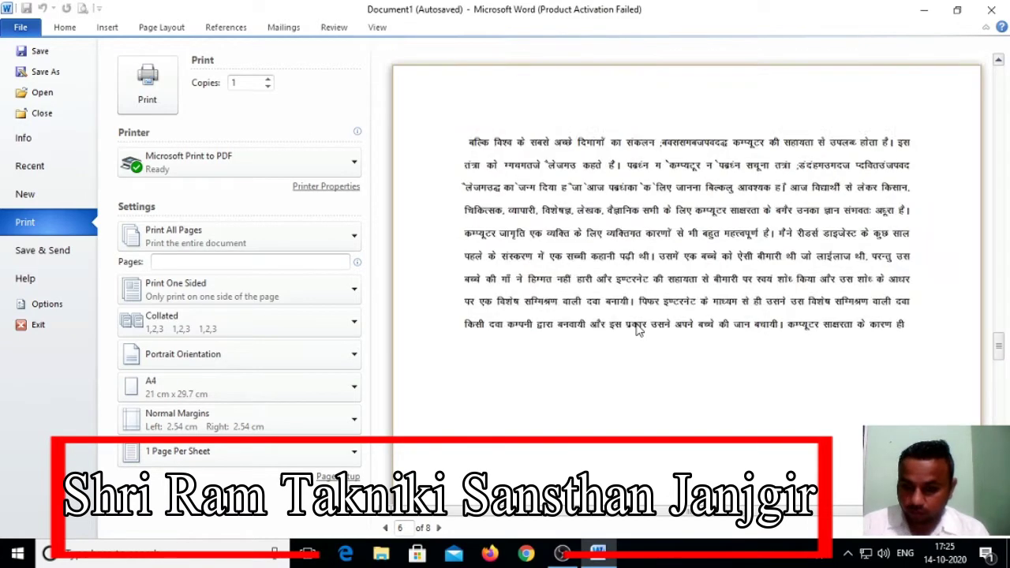
scroll(639, 331, down, 5)
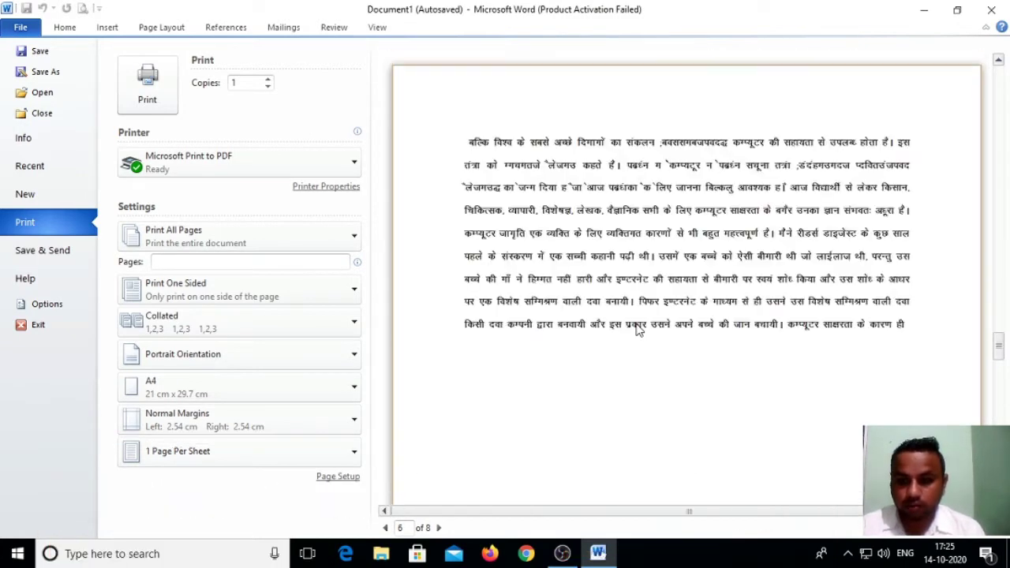
scroll(639, 331, down, 3)
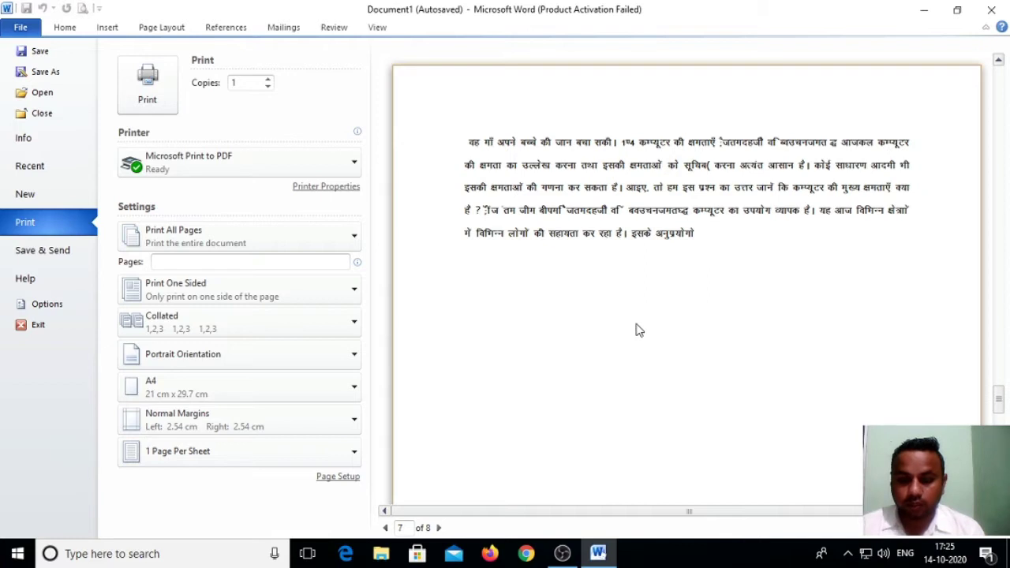
scroll(639, 331, down, 3)
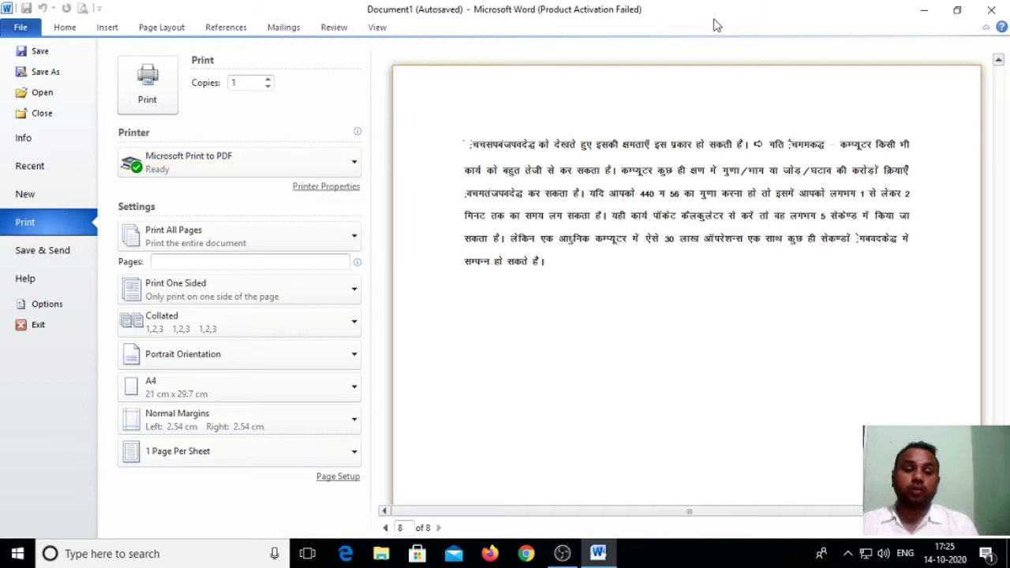
click(990, 16)
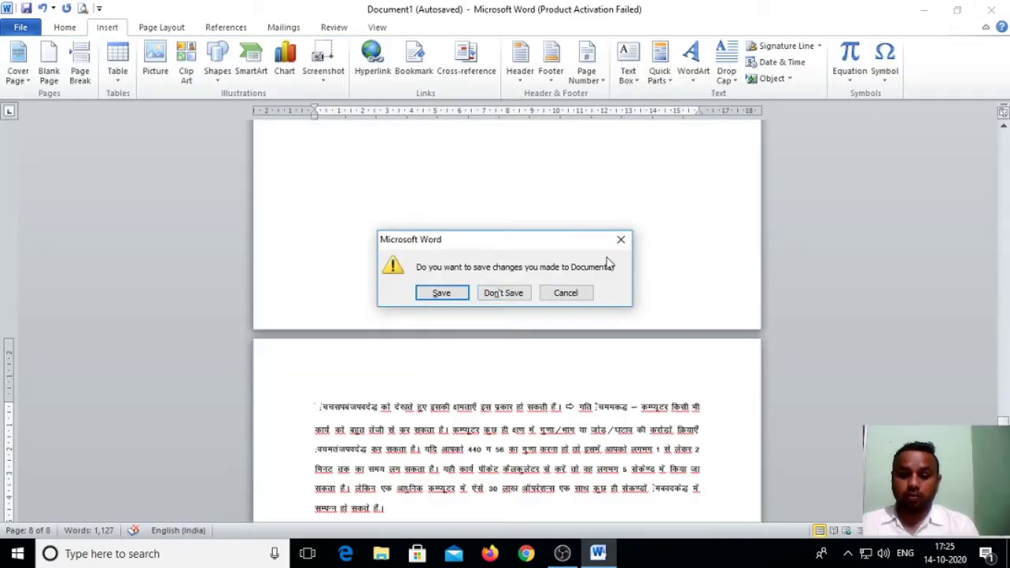
click(621, 239)
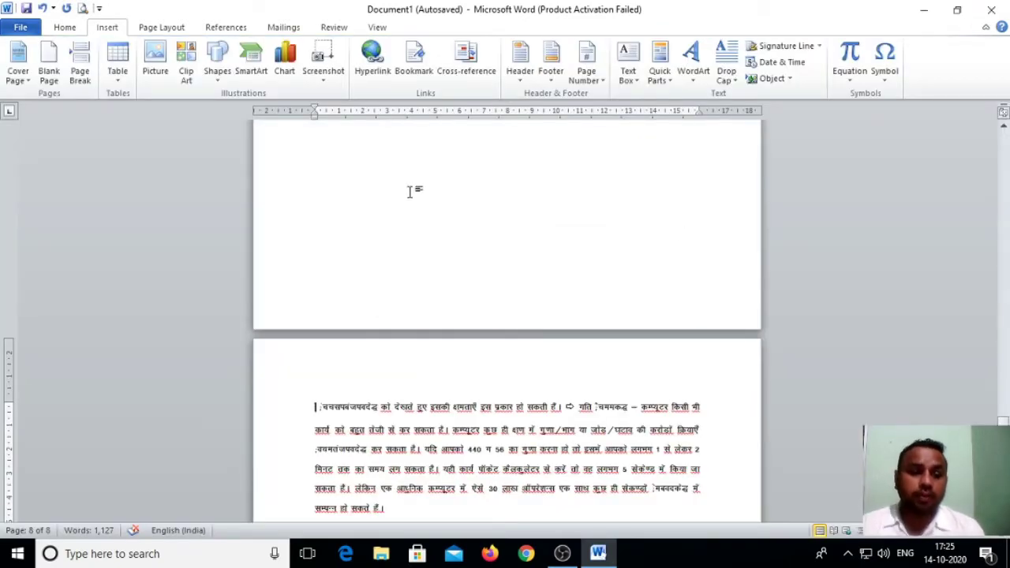
- Insert a table of 10 columns and 8 rows on a new line below the last paragraph on page 8
scroll(410, 191, down, 15)
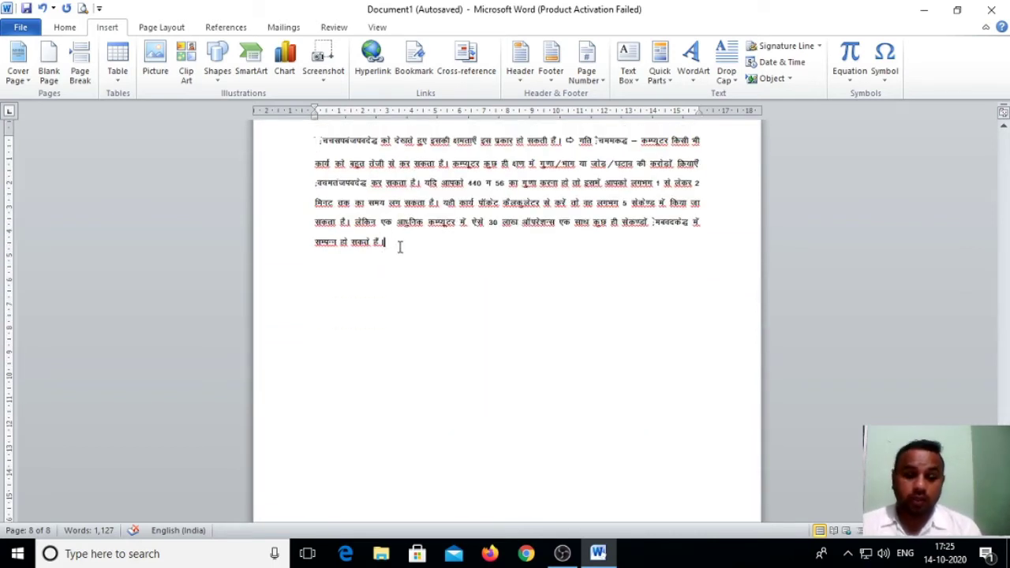
key(Return)
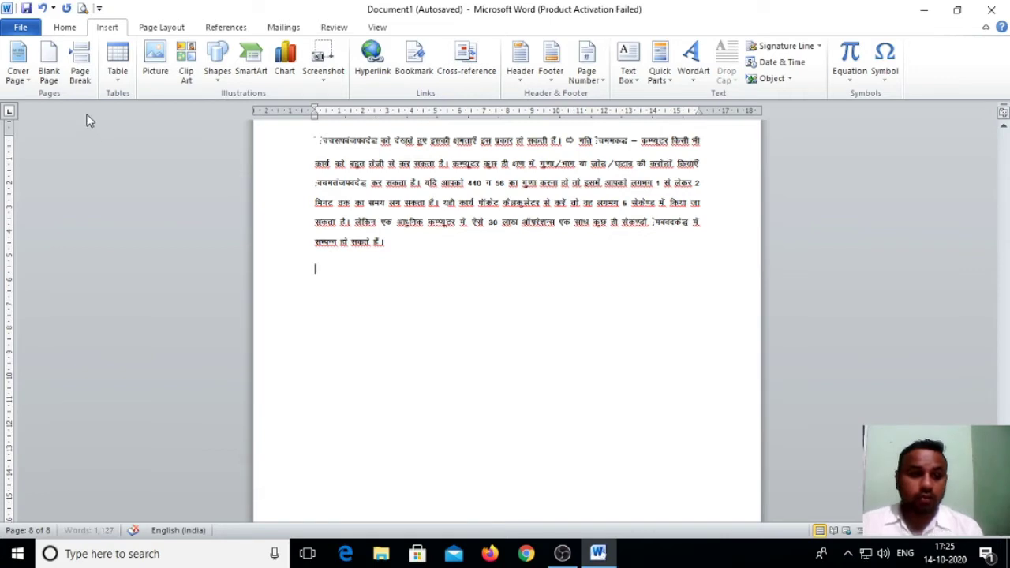
click(117, 88)
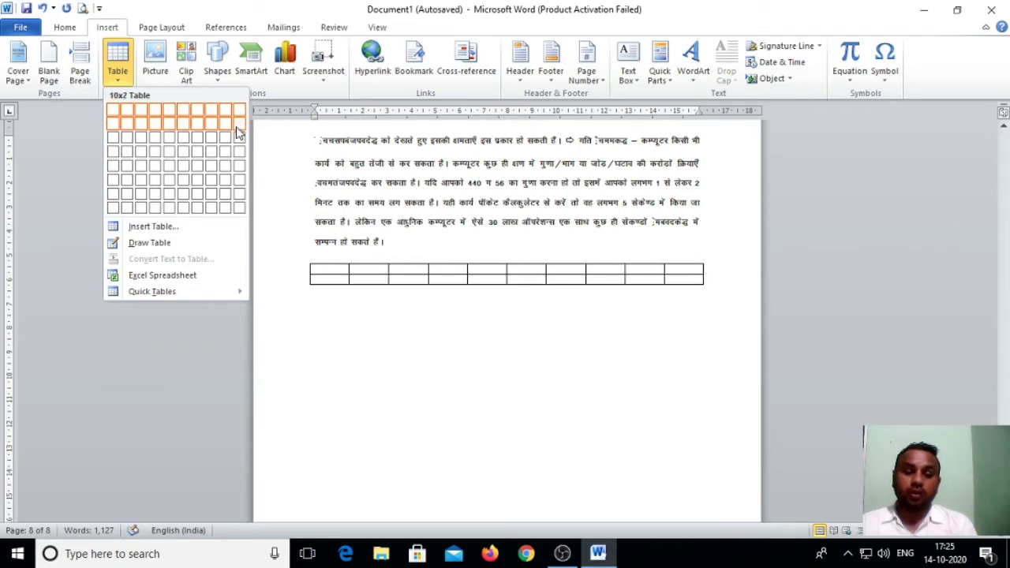
click(241, 208)
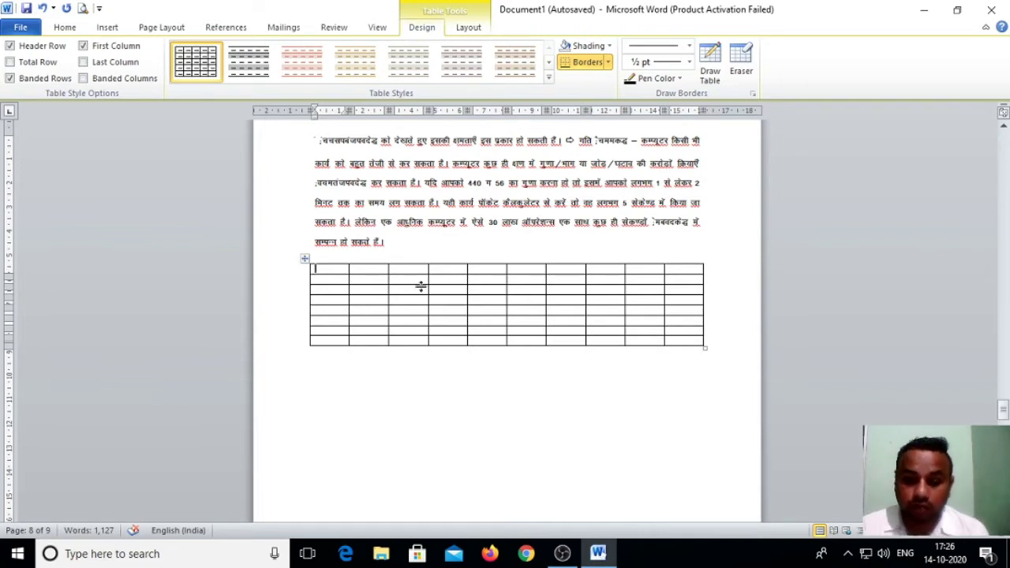
- Insert a second table with 10 columns and 10 rows below the first table, leaving a gap between them
click(429, 383)
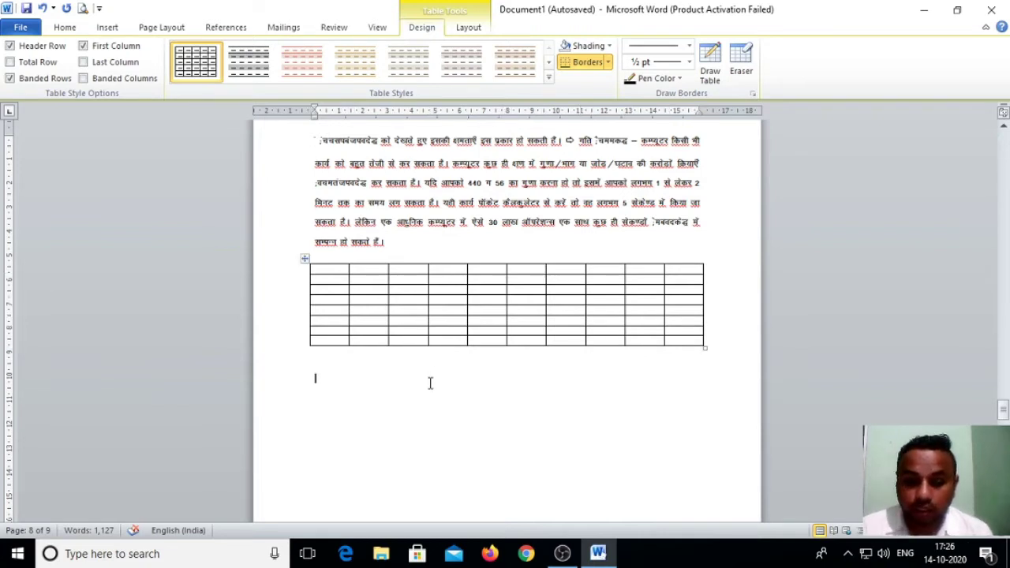
click(107, 28)
click(117, 62)
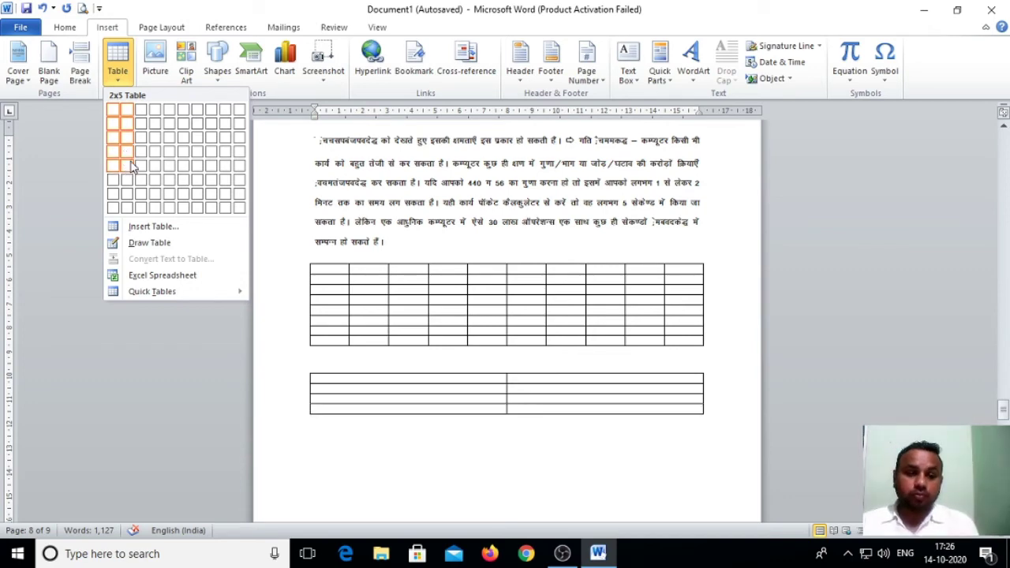
click(172, 227)
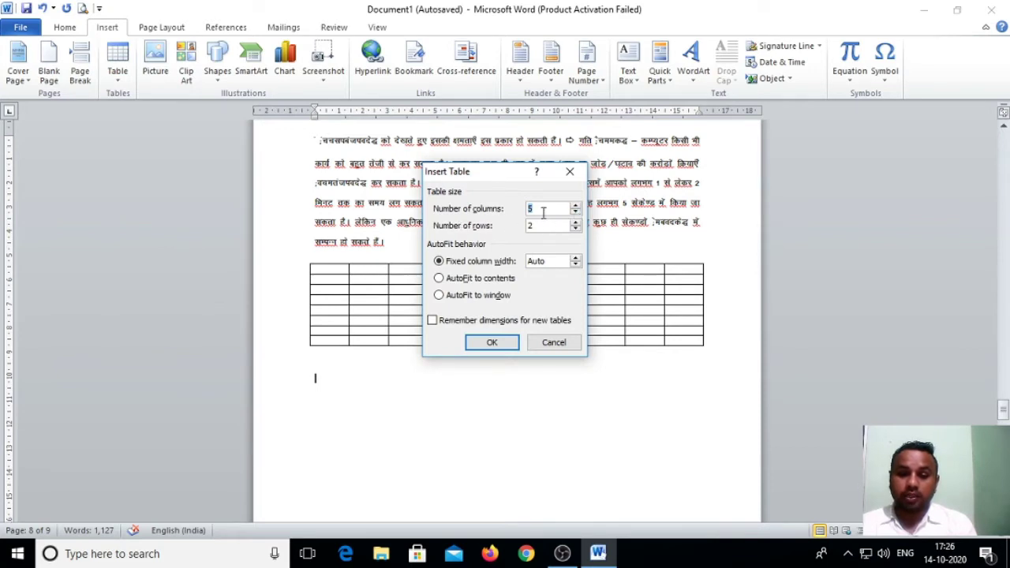
key(BackSpace)
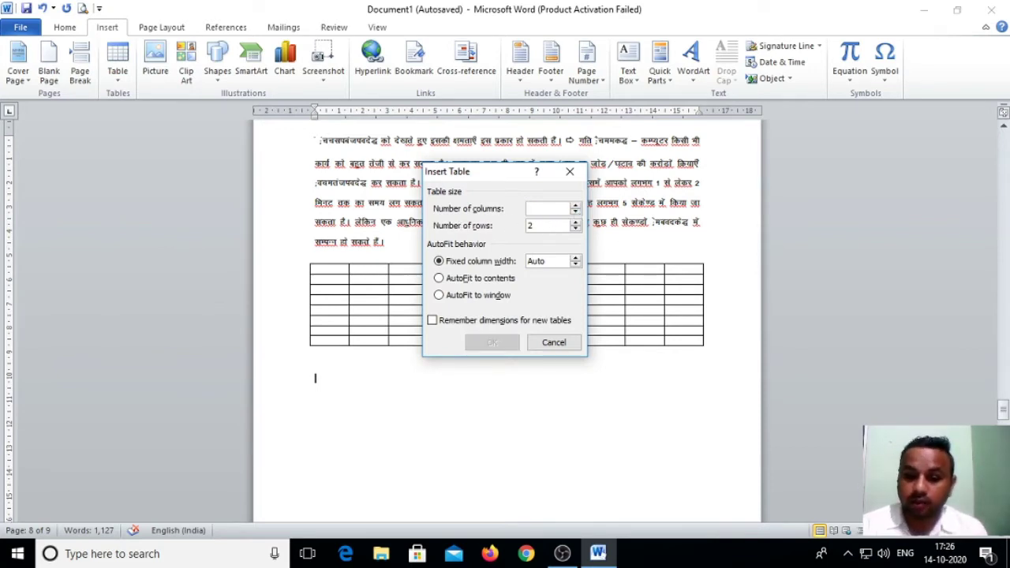
text(10)
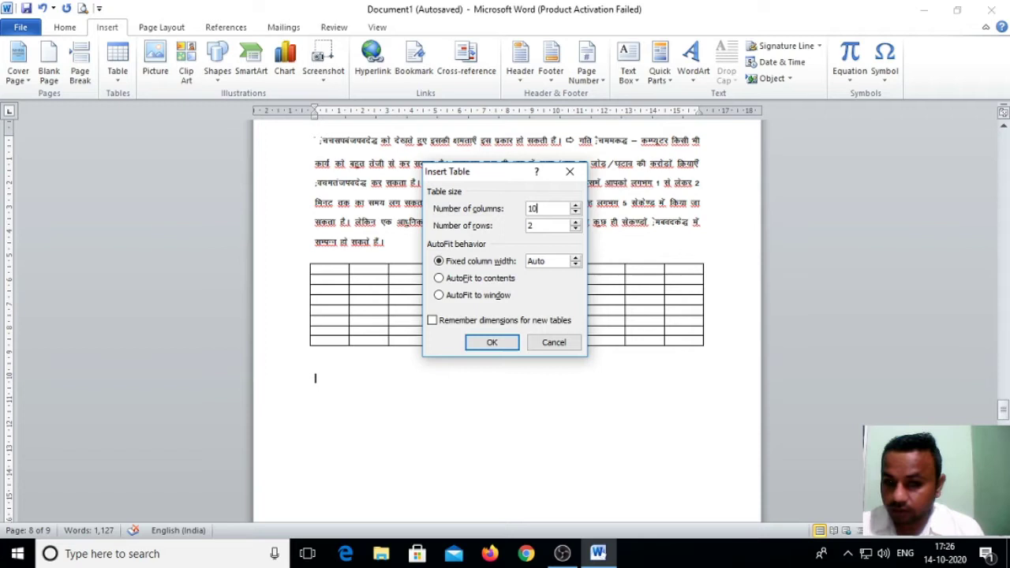
click(544, 226)
key(BackSpace)
text(10)
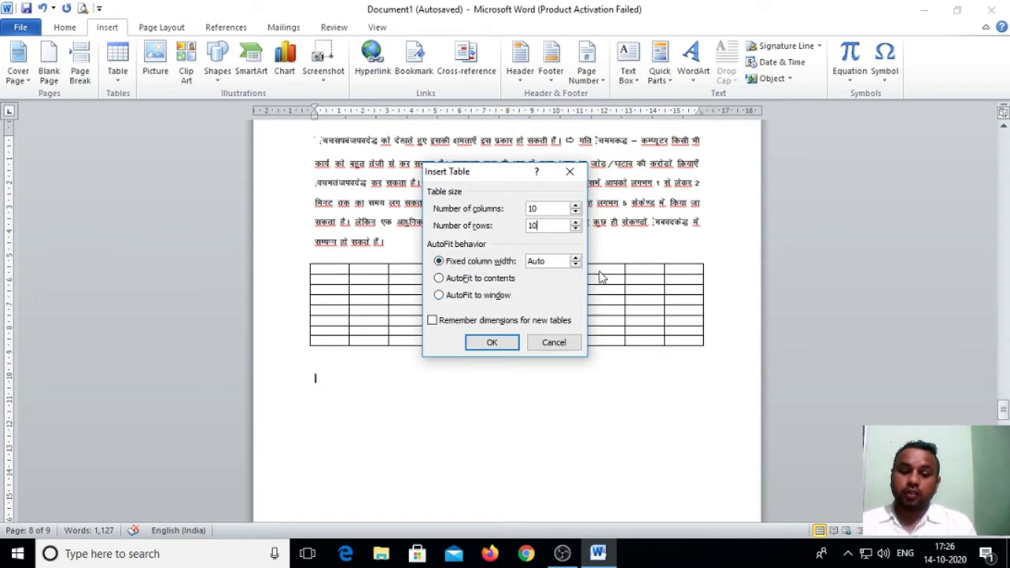
click(493, 342)
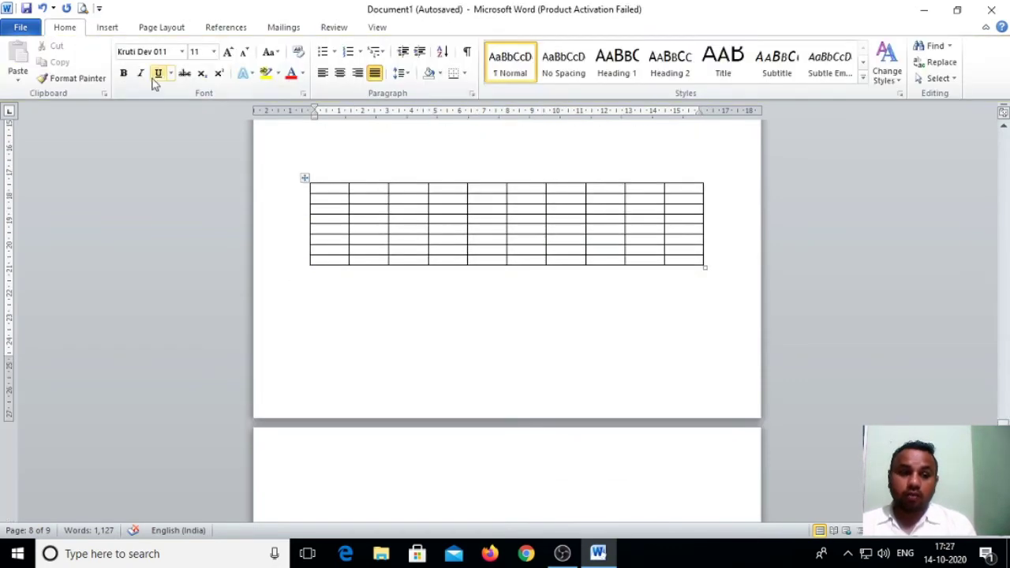
- Insert a table of 20 columns and 20 rows with fixed automatic column width below the table on page 8
click(104, 28)
click(118, 71)
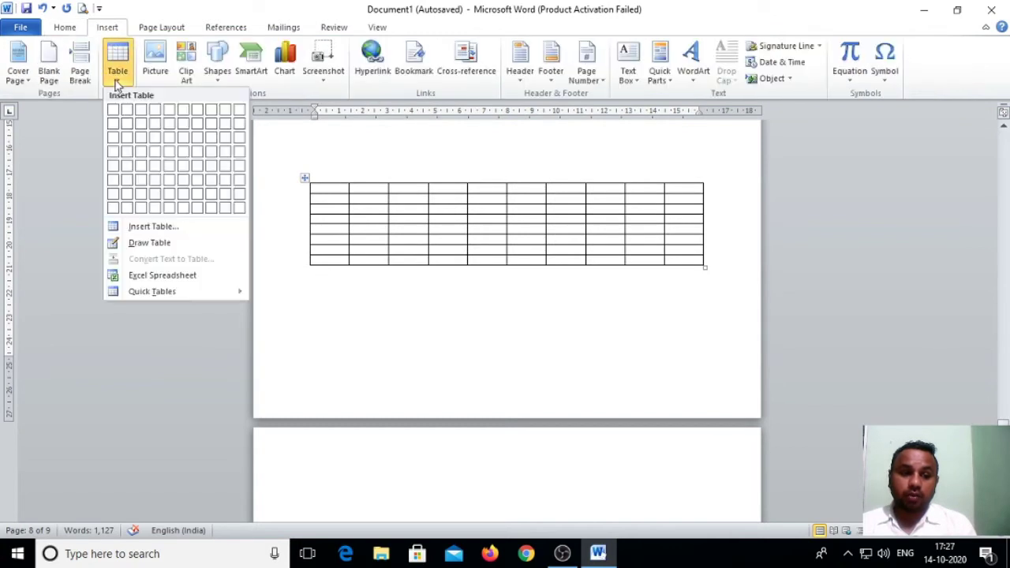
click(146, 227)
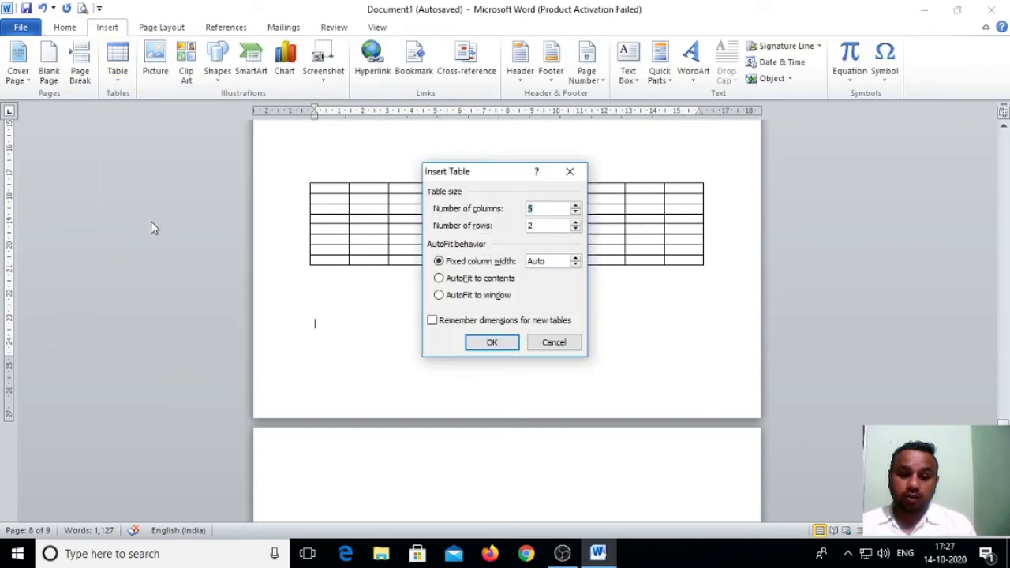
text(2)
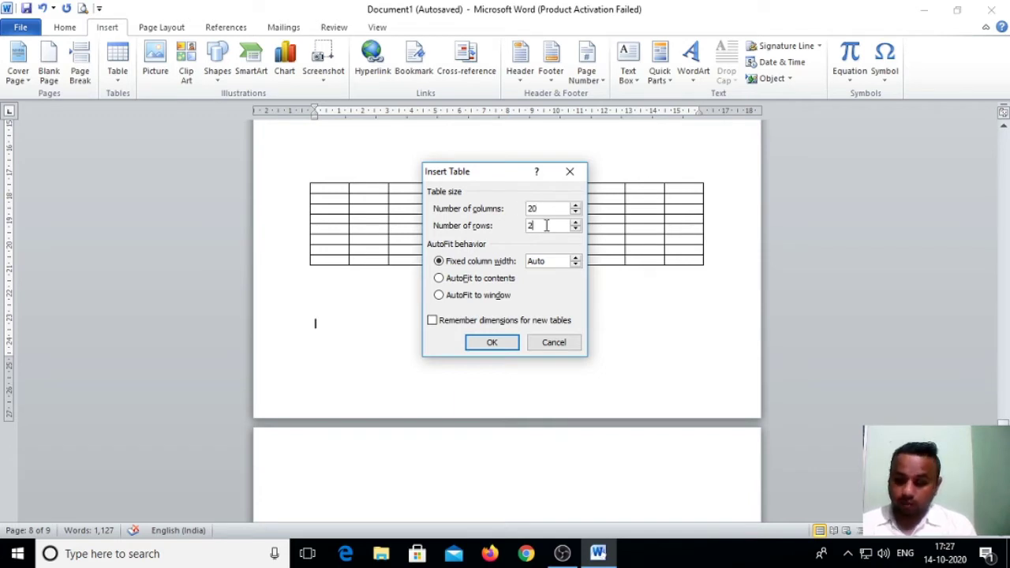
click(492, 342)
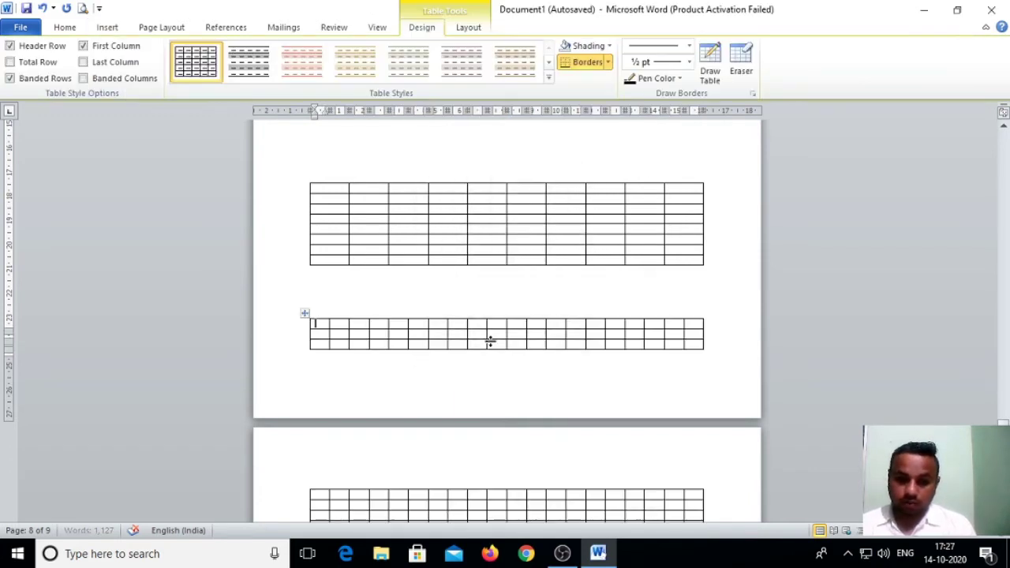
scroll(546, 297, down, 5)
scroll(544, 298, up, 3)
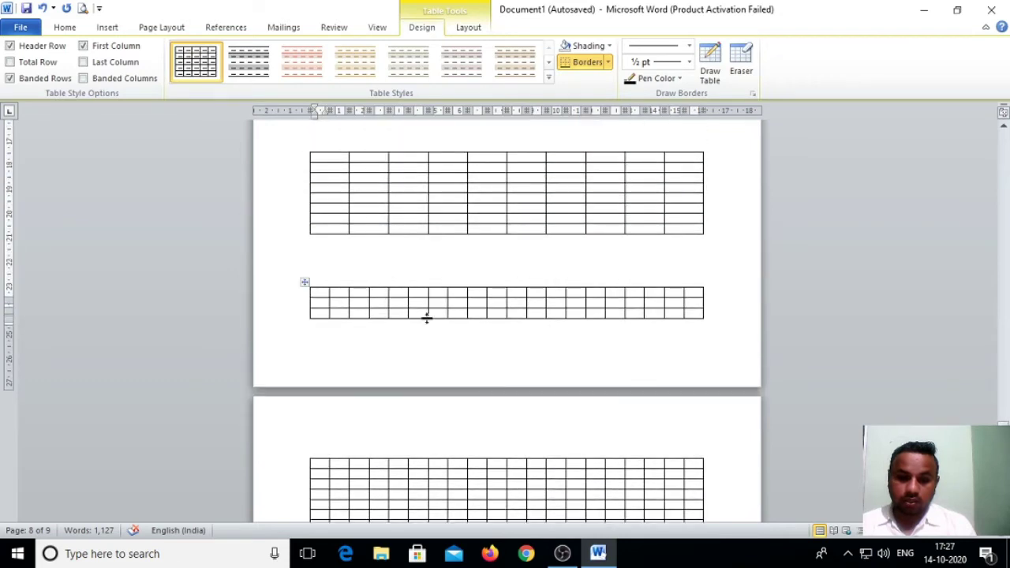
- Add blank lines between the two tables on page 8 so that the whole 20-column table moves to page 9
click(318, 263)
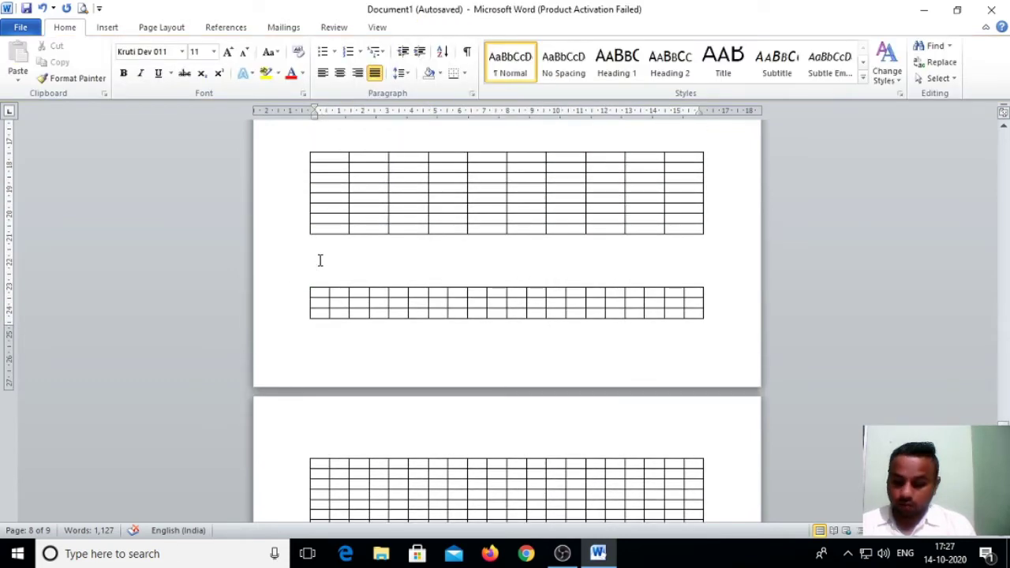
key(Return)
key(Return)
key(Return)
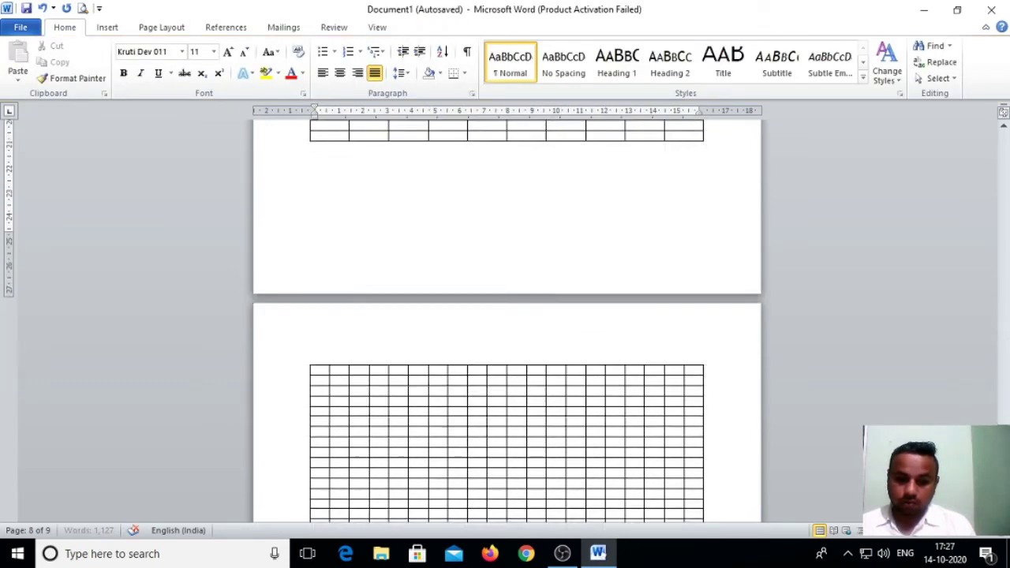
scroll(507, 331, down, 3)
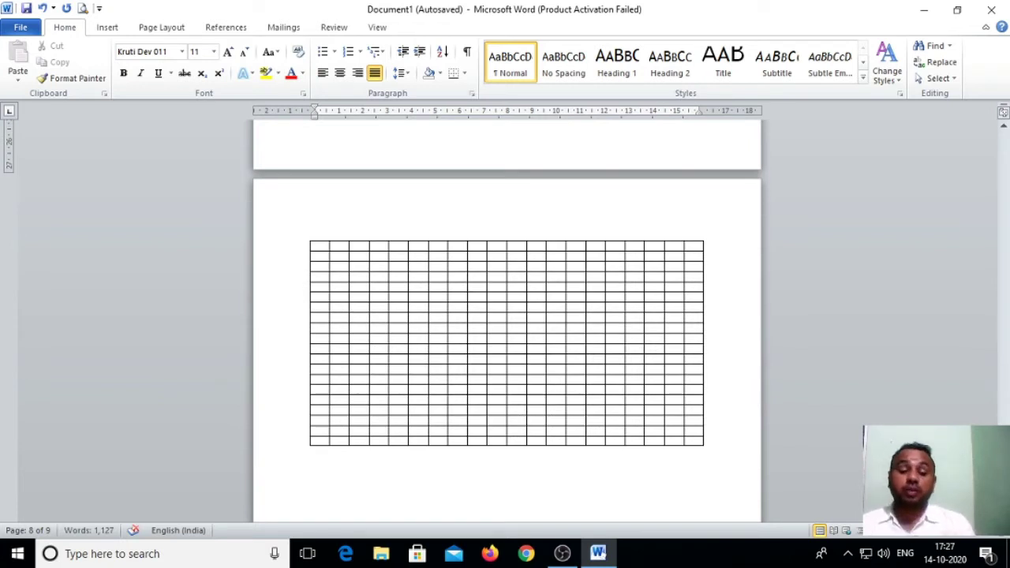
scroll(507, 331, up, 2)
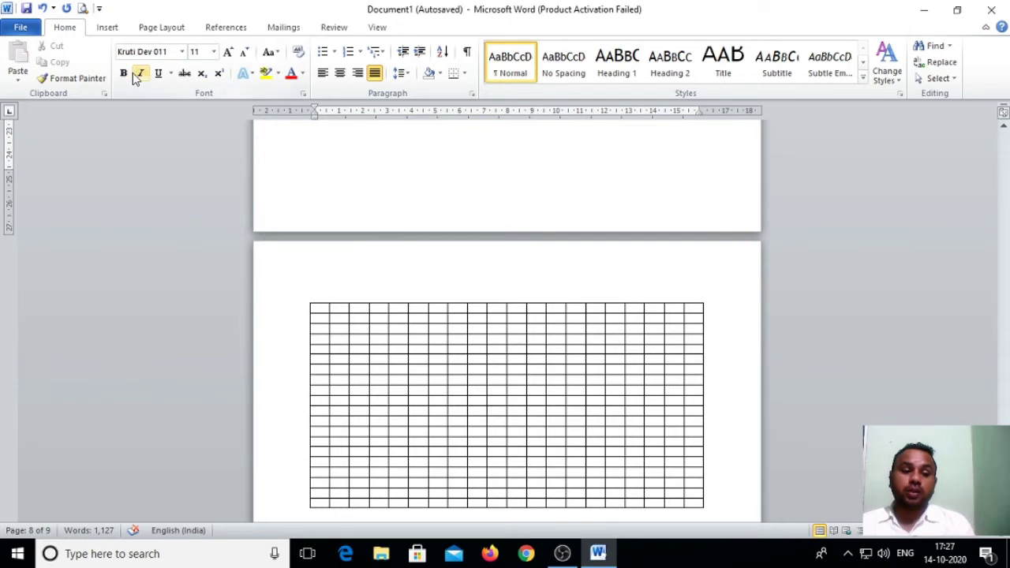
- Draw a table frame about 14.5 cm wide and 6 cm high below the 20-column table with the Draw Table tool
click(108, 29)
click(66, 30)
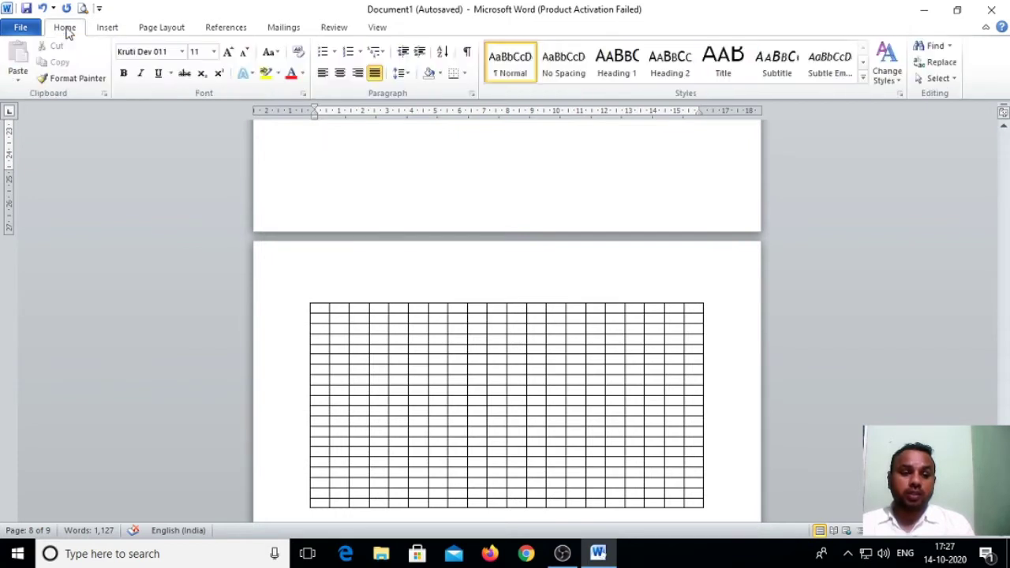
click(108, 27)
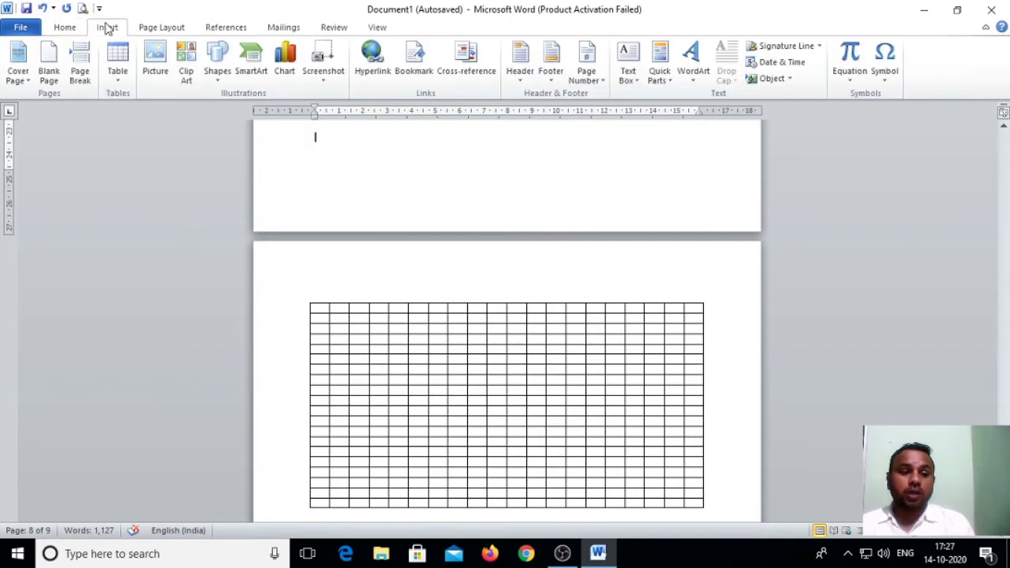
click(117, 75)
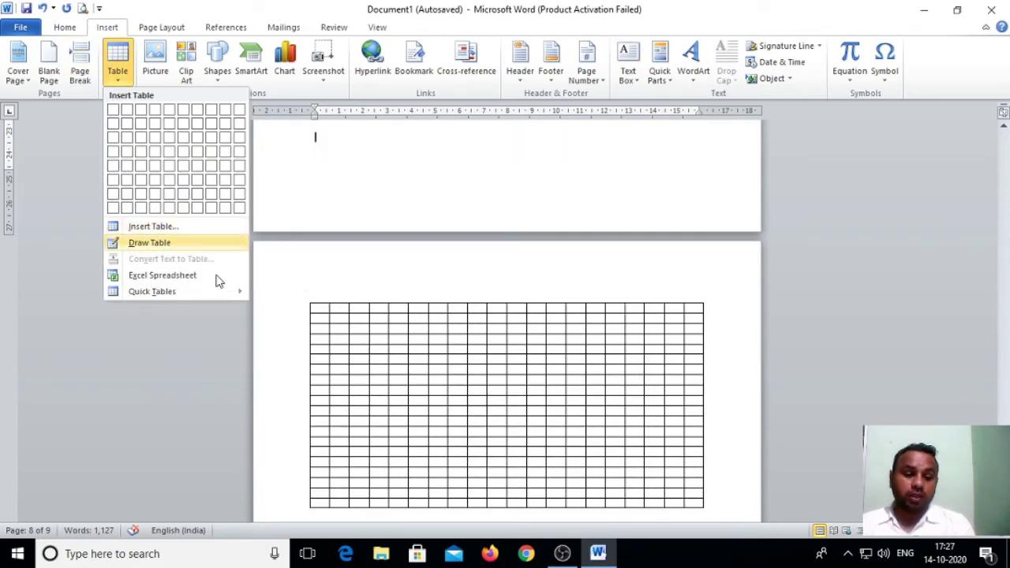
scroll(458, 386, down, 7)
click(394, 330)
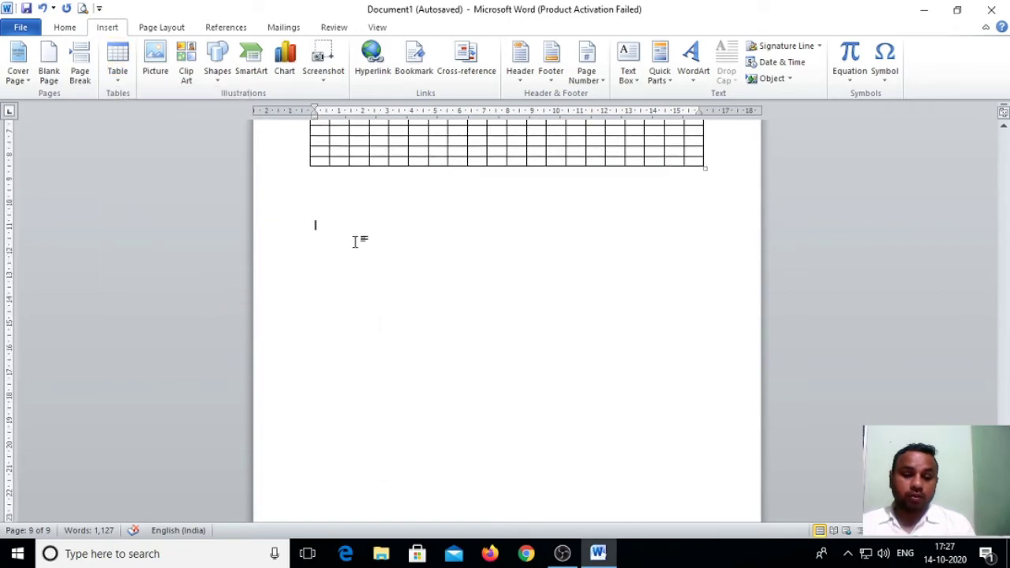
click(120, 86)
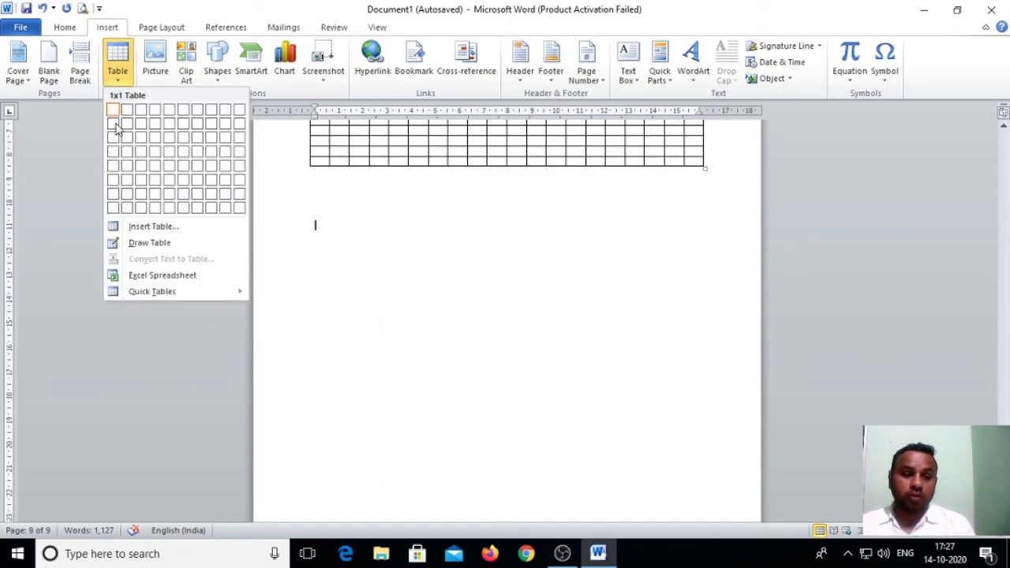
click(144, 239)
mouse_move(327, 246)
mouse_down()
mouse_move(535, 355)
mouse_move(668, 381)
mouse_move(676, 395)
mouse_up()
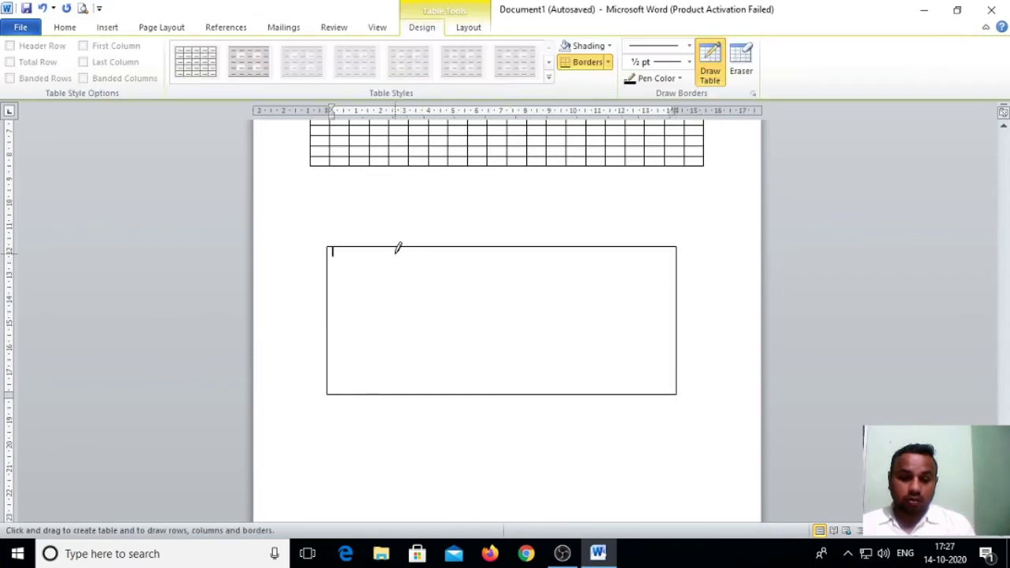
- Divide the drawn table into four columns and three rows with three vertical and two horizontal lines
drag(399, 246, 400, 339)
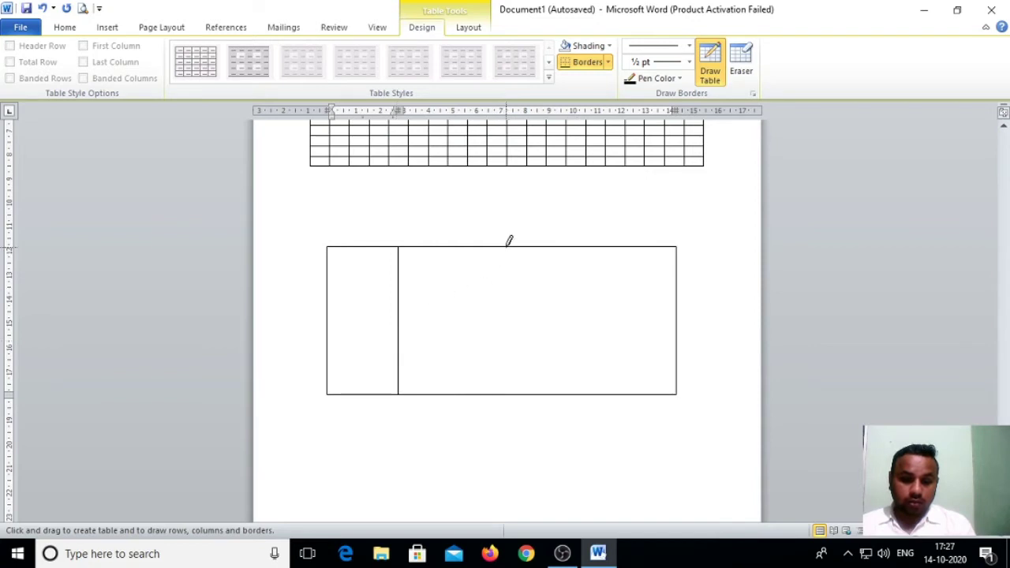
drag(508, 243, 498, 388)
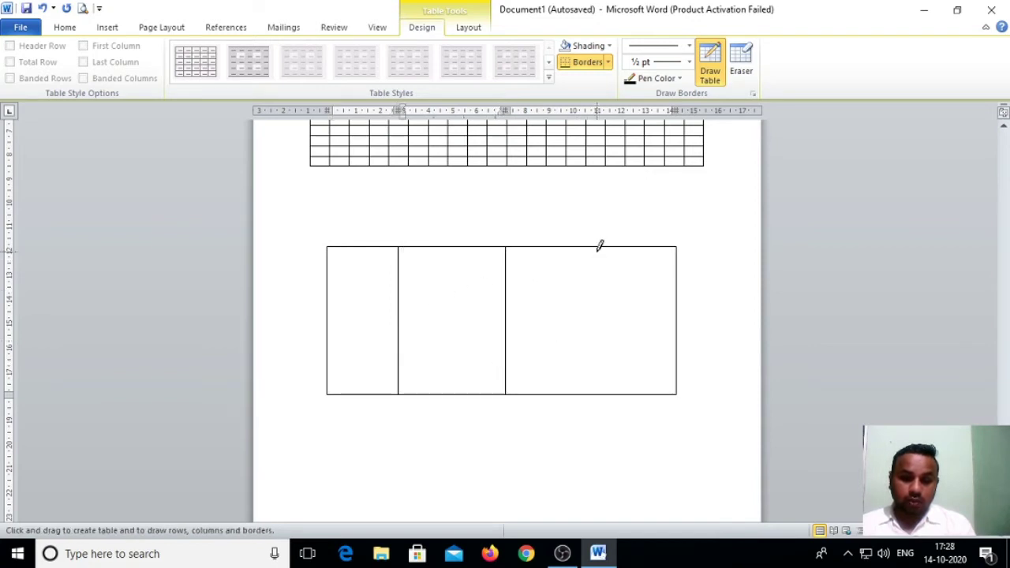
drag(600, 246, 595, 390)
mouse_move(334, 289)
mouse_down()
mouse_move(592, 303)
mouse_move(667, 280)
mouse_up()
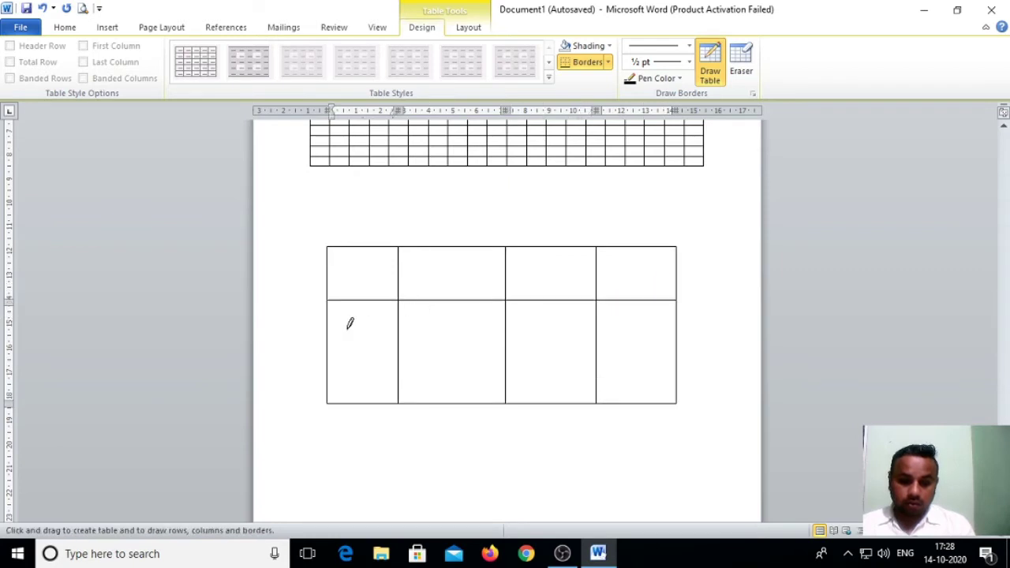
drag(329, 347, 670, 359)
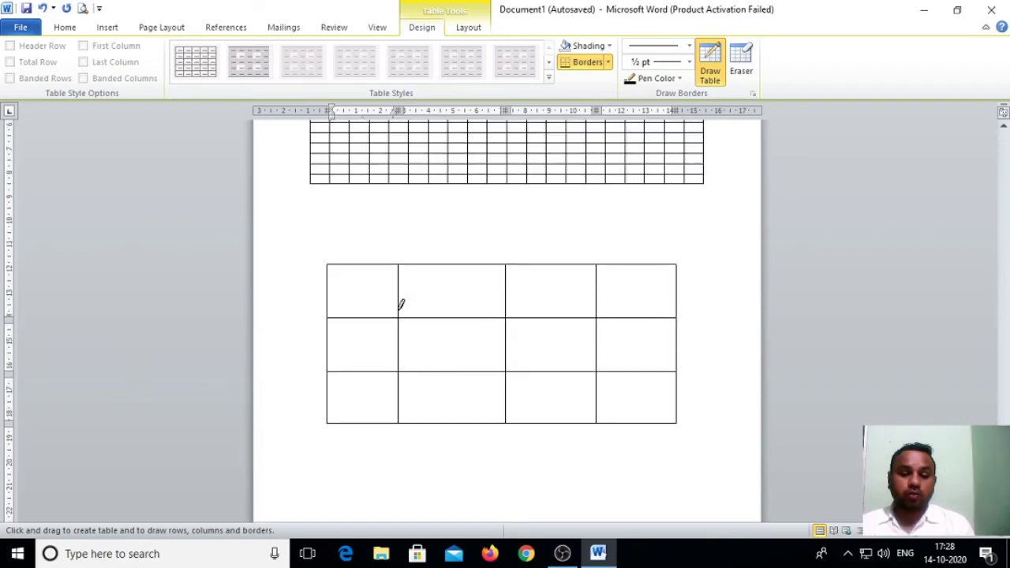
- Insert an embedded Excel spreadsheet on a line below the drawn table
scroll(401, 304, down, 3)
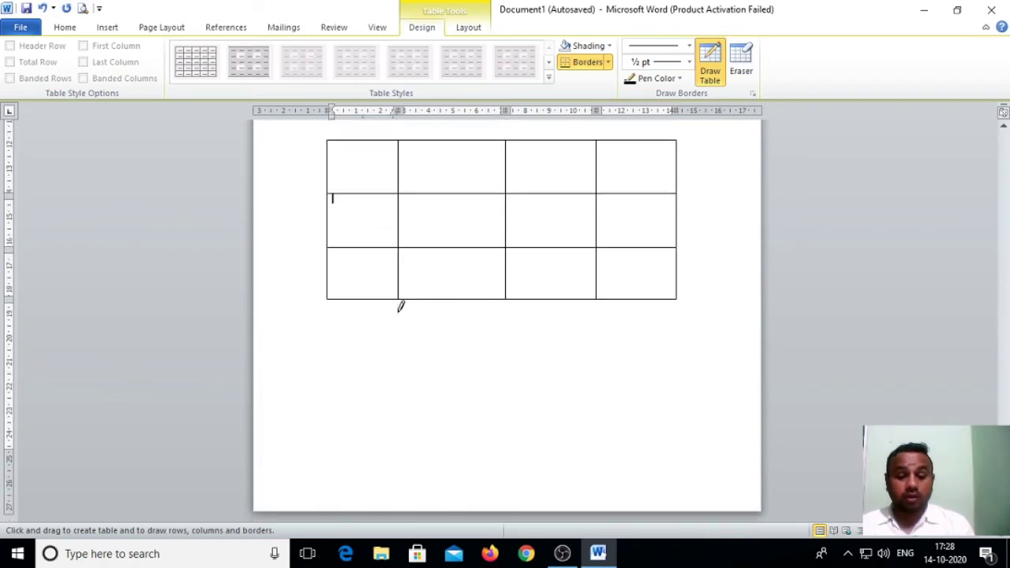
click(107, 28)
click(118, 75)
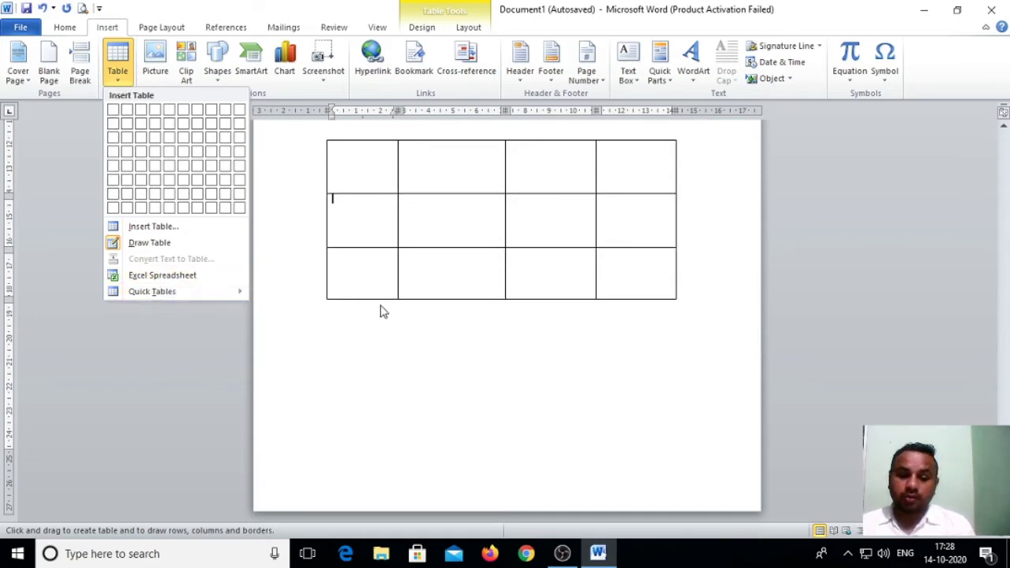
click(451, 324)
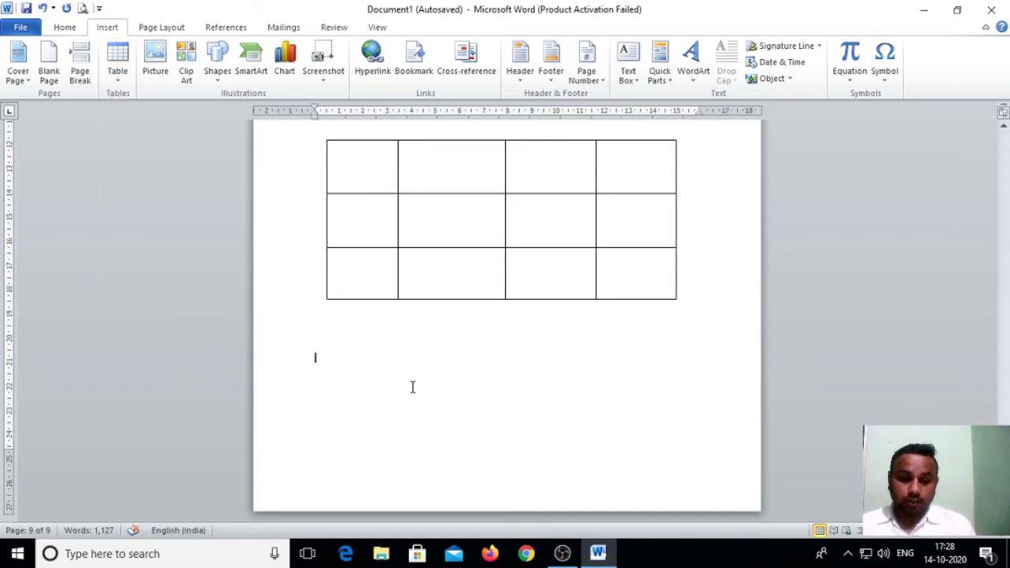
click(118, 71)
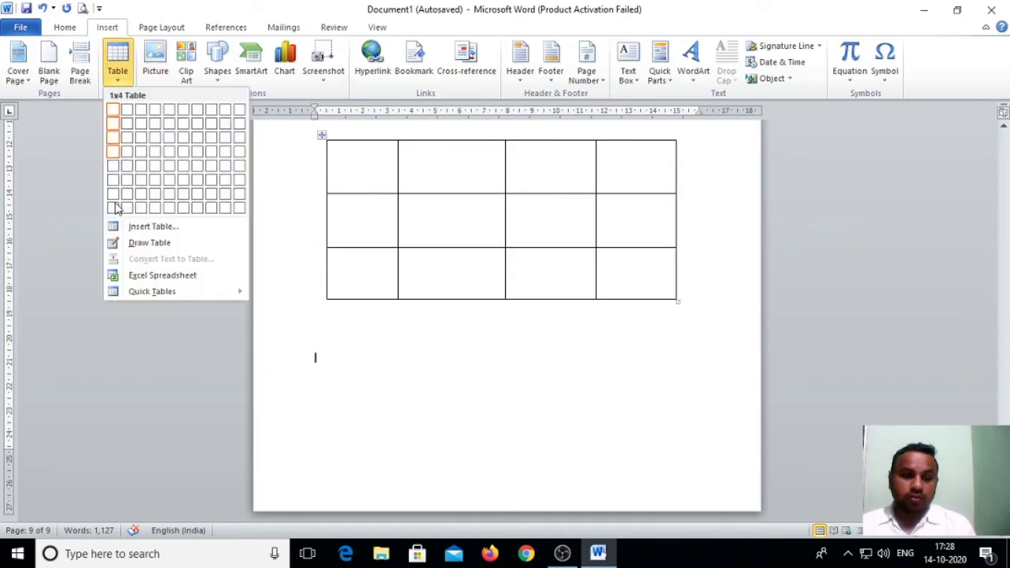
click(135, 275)
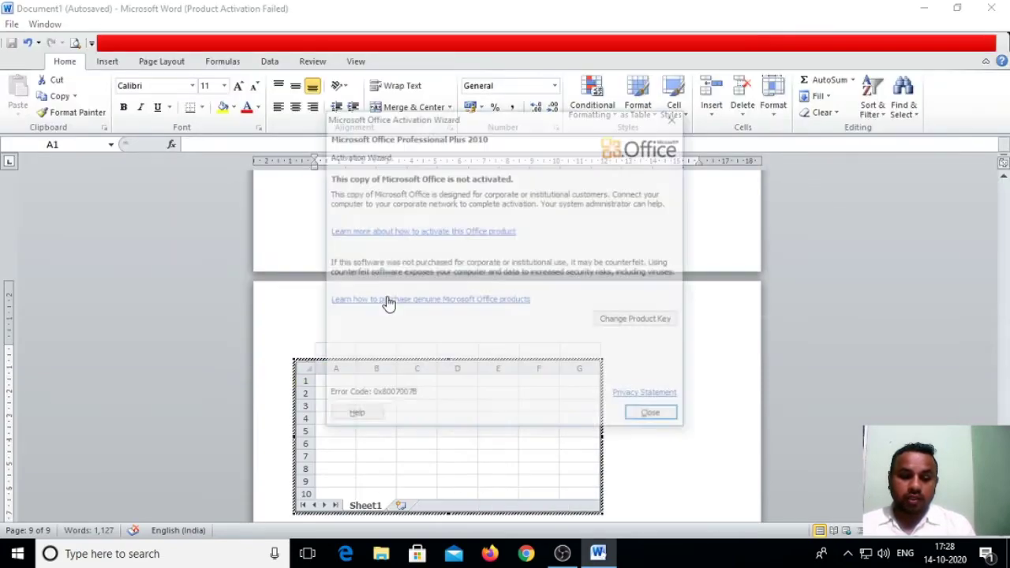
- Dismiss the activation wizard and enlarge the embedded spreadsheet frame to show ten columns (A to J) and thirteen rows (13 to 25)
click(664, 420)
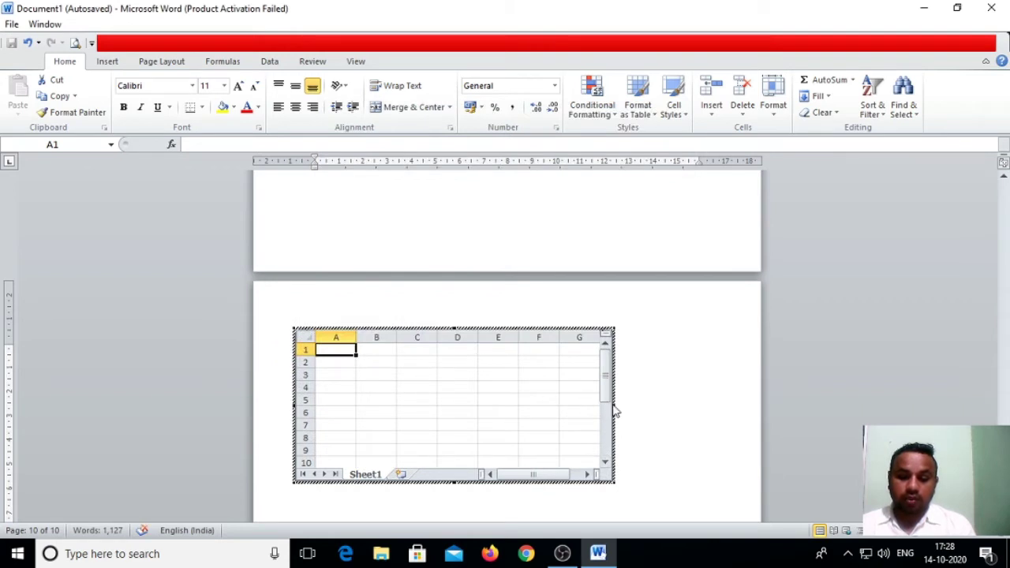
drag(614, 408, 718, 409)
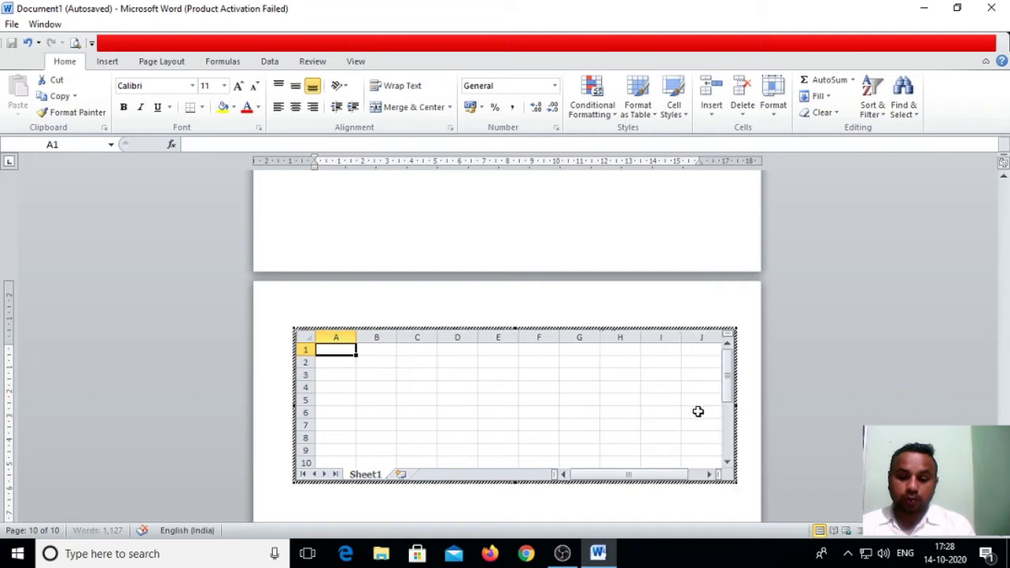
scroll(542, 406, down, 4)
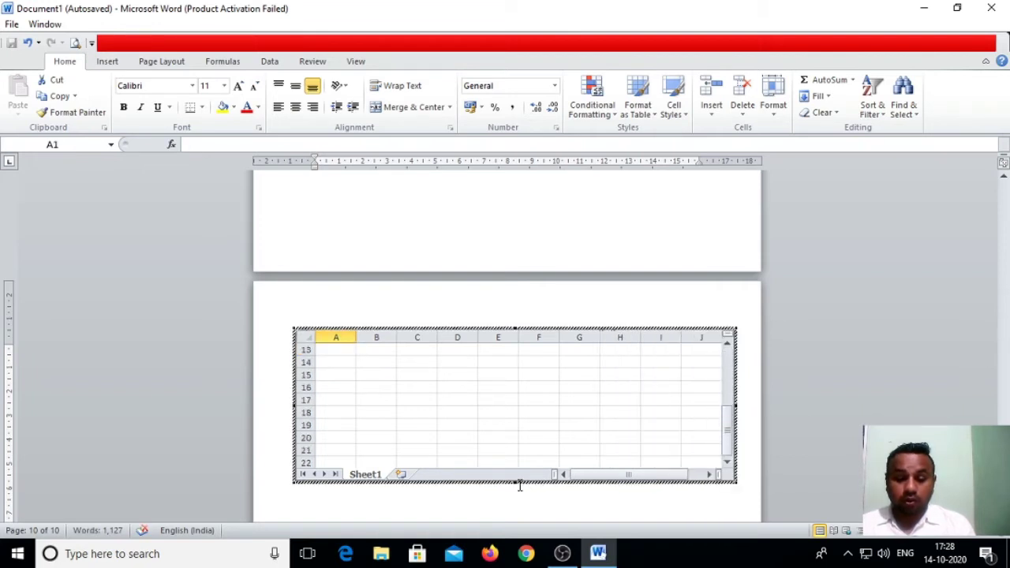
drag(513, 482, 510, 521)
- Apply all borders to cell B15 and to the range A13:J25 of the embedded spreadsheet
click(369, 378)
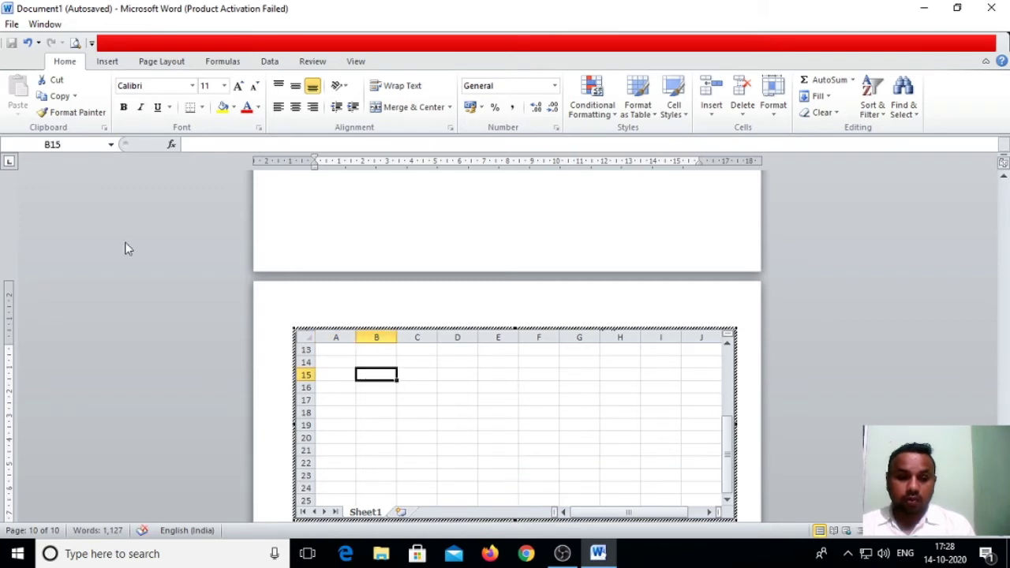
click(201, 108)
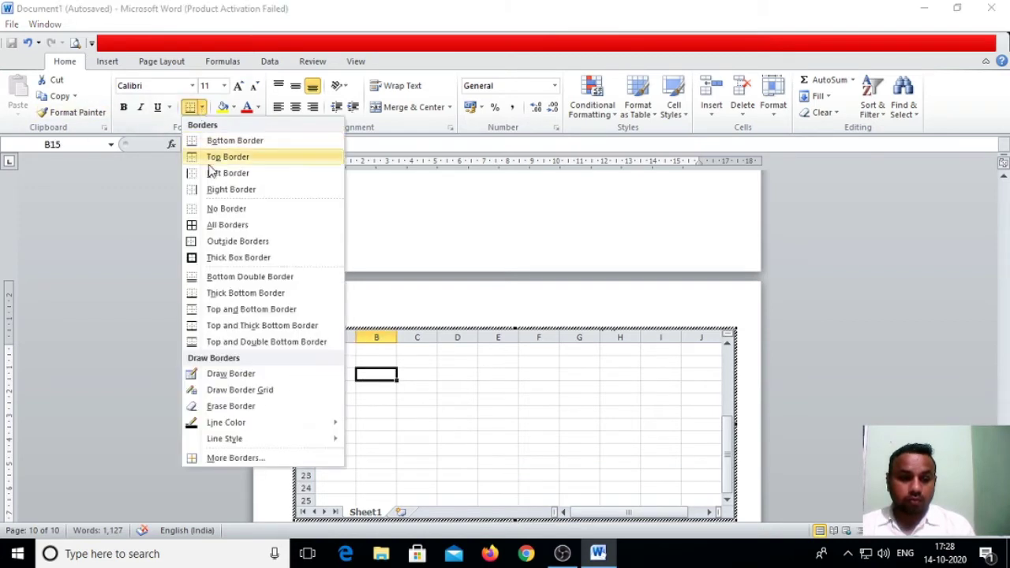
click(215, 225)
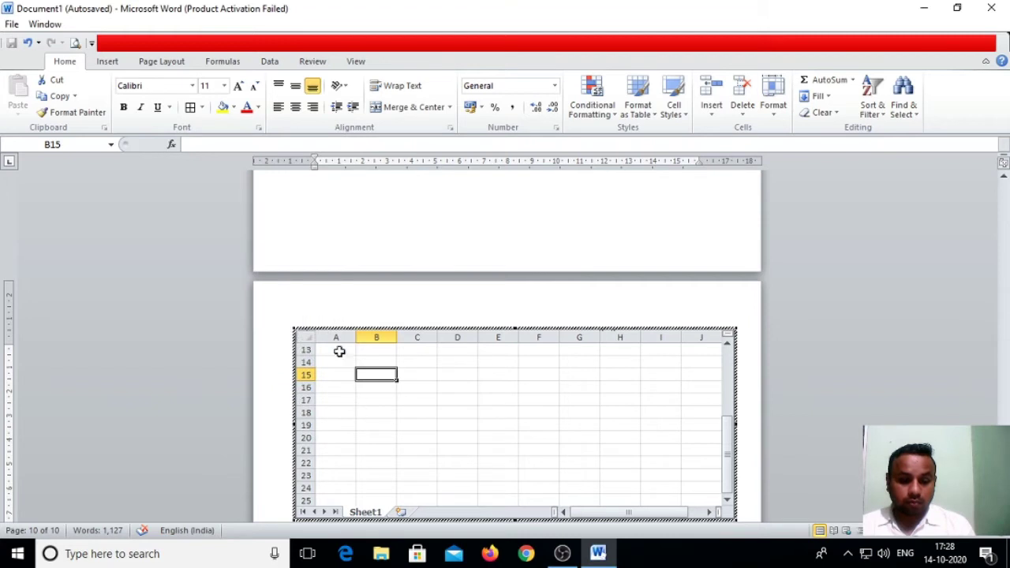
drag(340, 351, 686, 489)
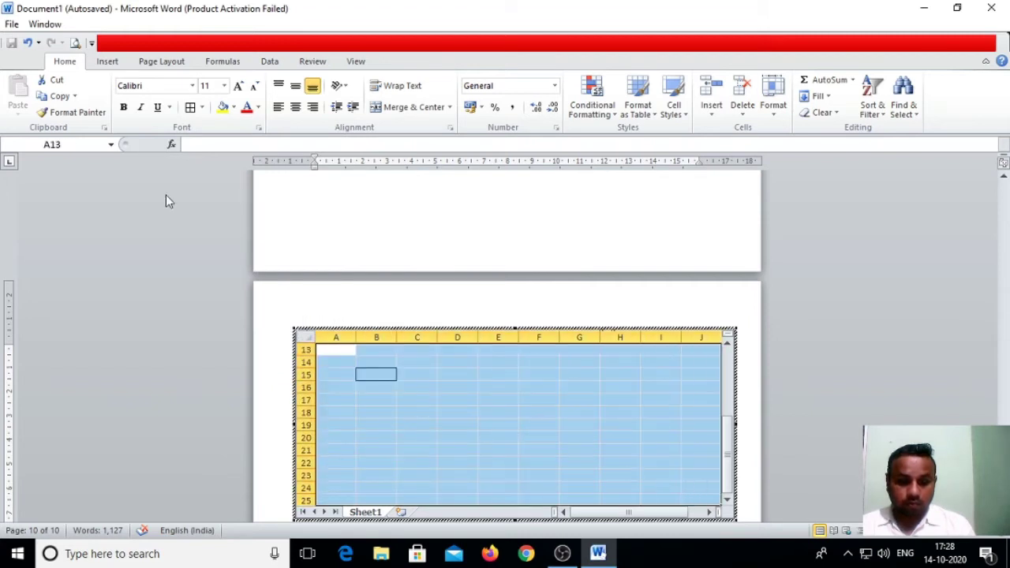
click(190, 108)
- Leave spreadsheet editing, return to the document and deselect the embedded spreadsheet
scroll(399, 284, down, 3)
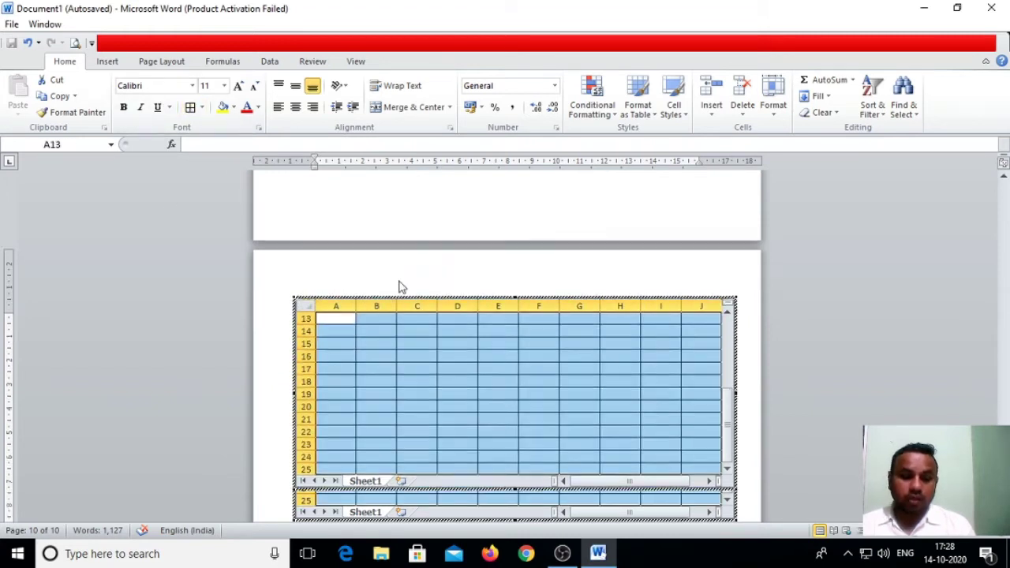
scroll(409, 336, down, 5)
click(416, 442)
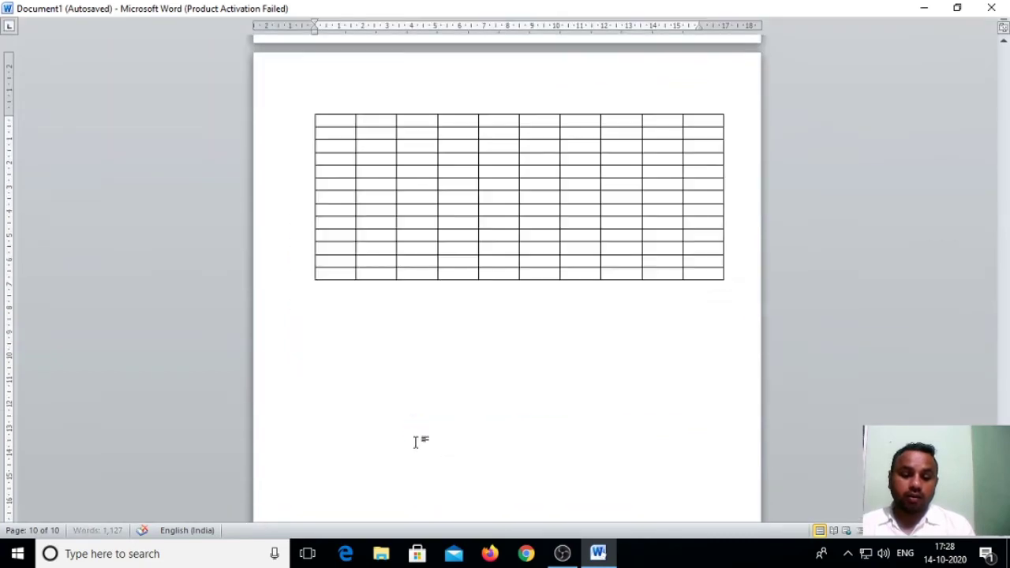
click(443, 328)
click(426, 391)
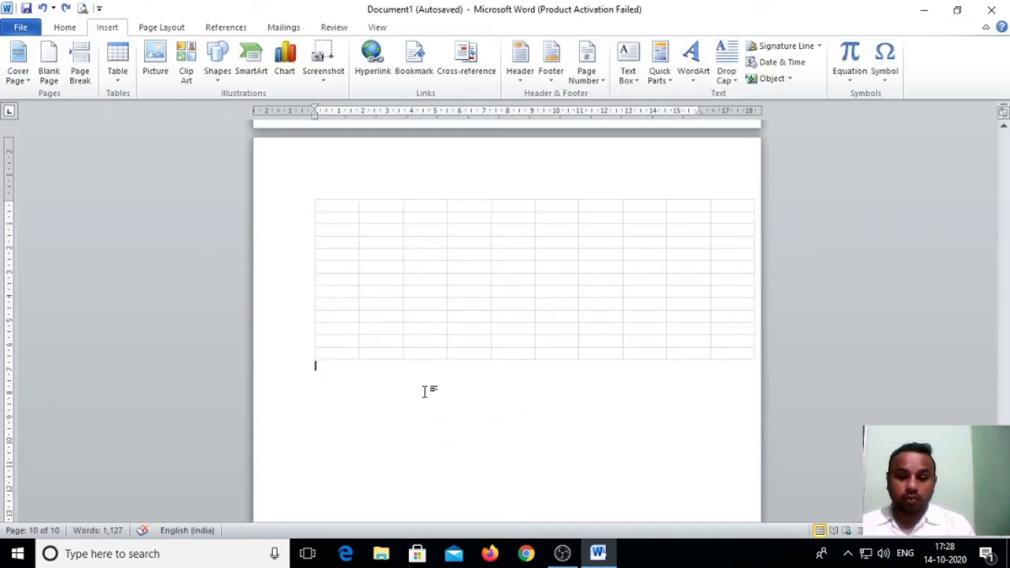
click(462, 326)
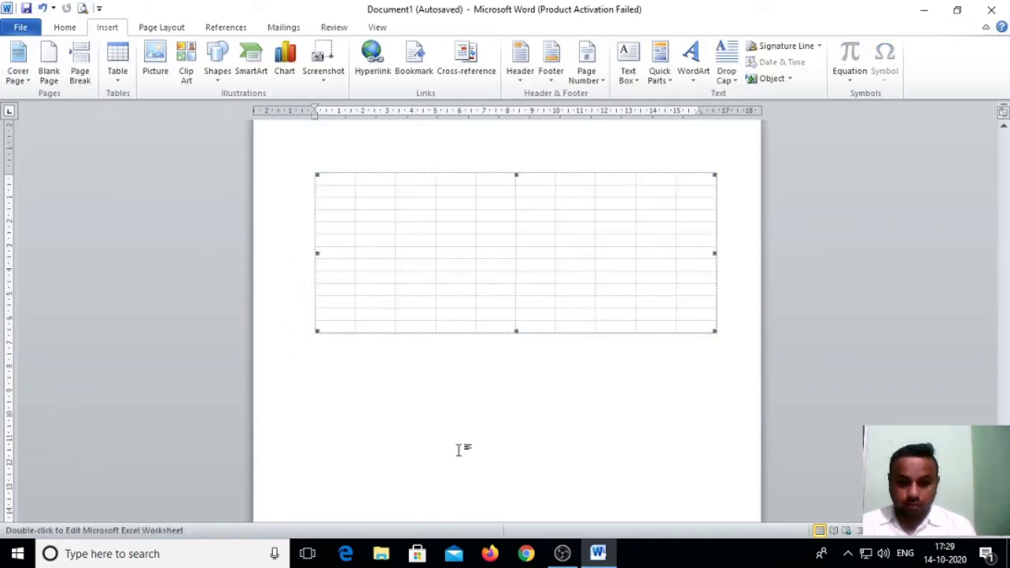
click(458, 451)
scroll(458, 451, down, 4)
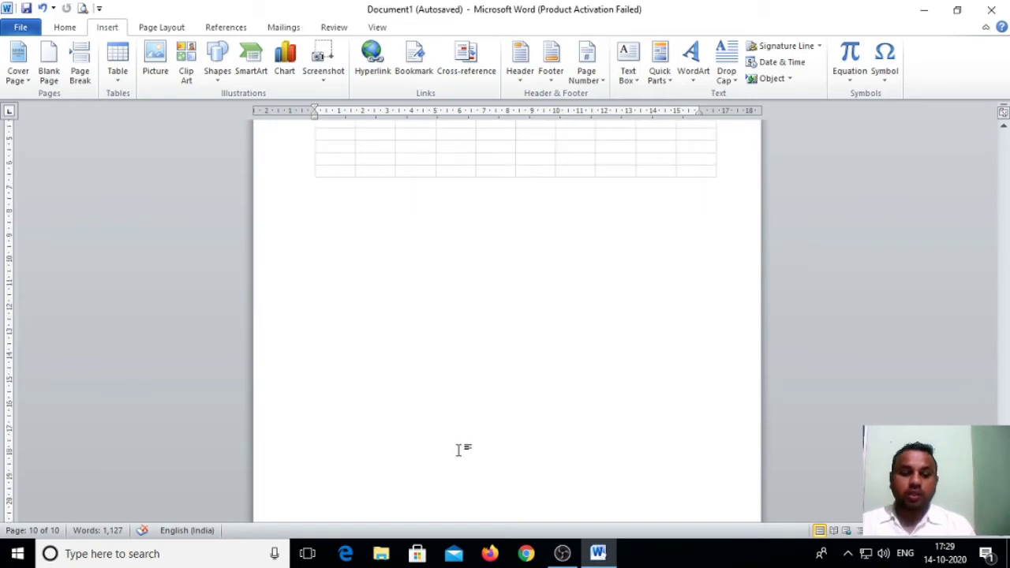
- Insert the AISECT poster picture from the Saved Pictures folder below the embedded spreadsheet
click(408, 289)
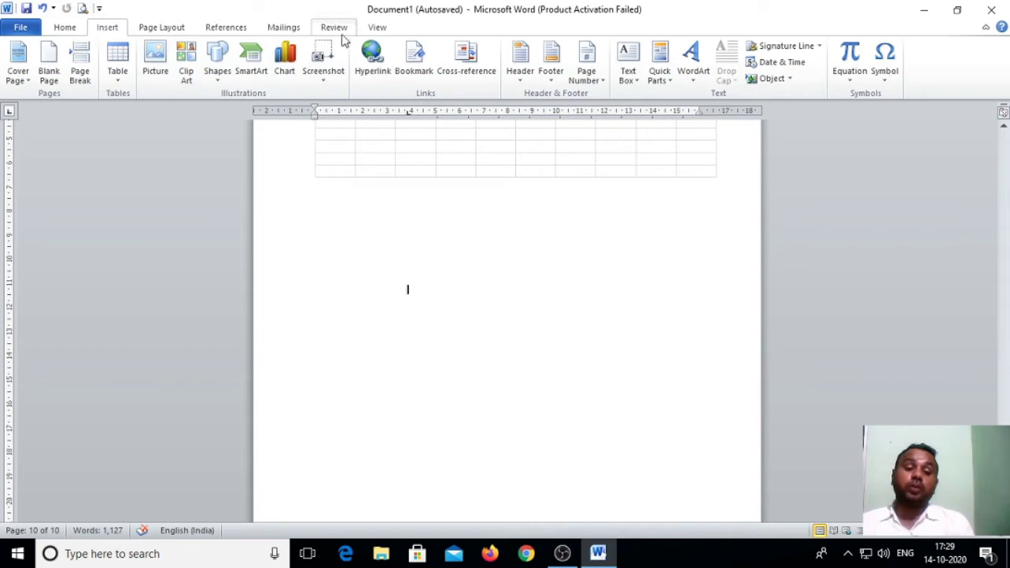
click(156, 71)
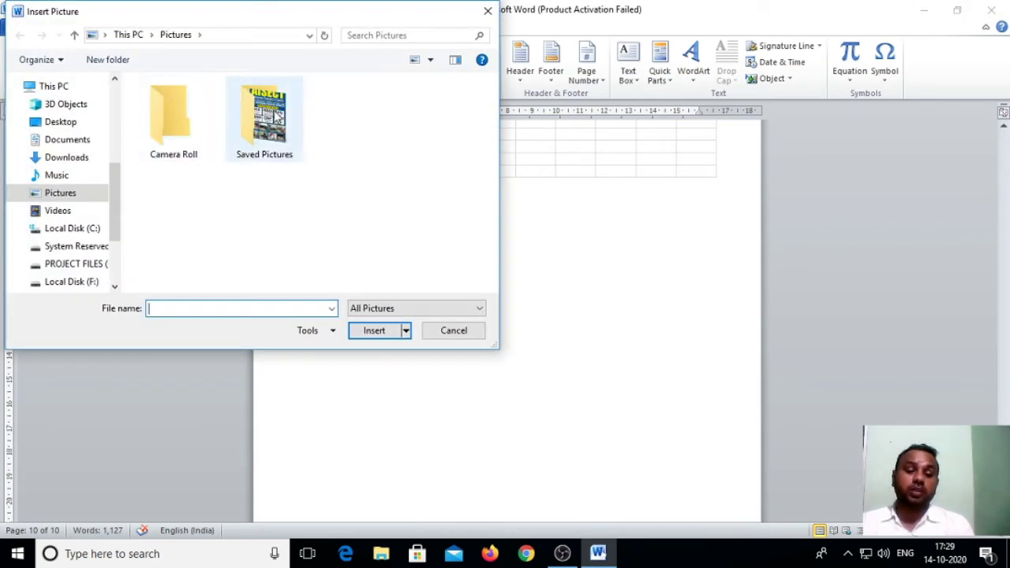
double_click(274, 116)
click(180, 117)
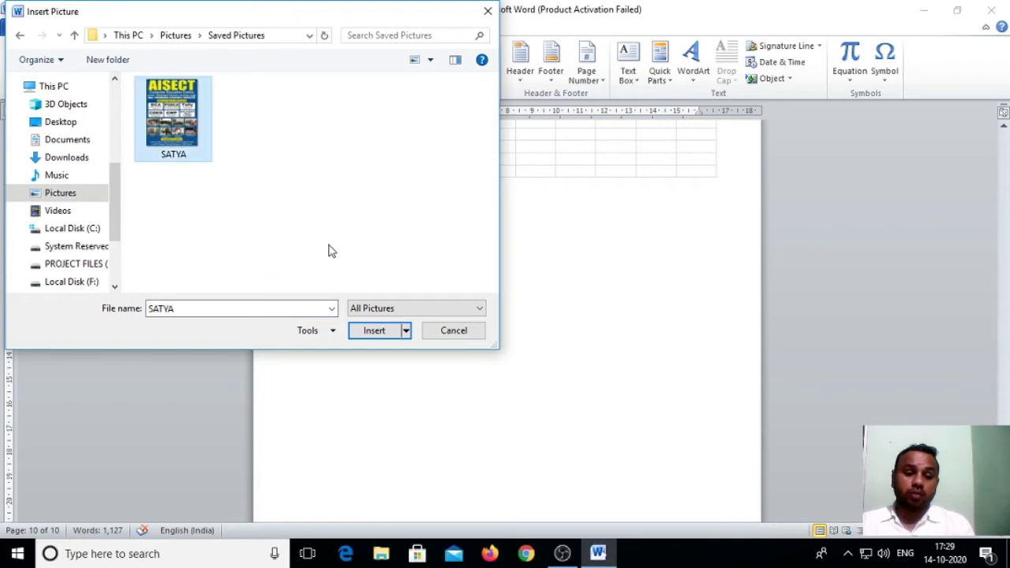
click(375, 330)
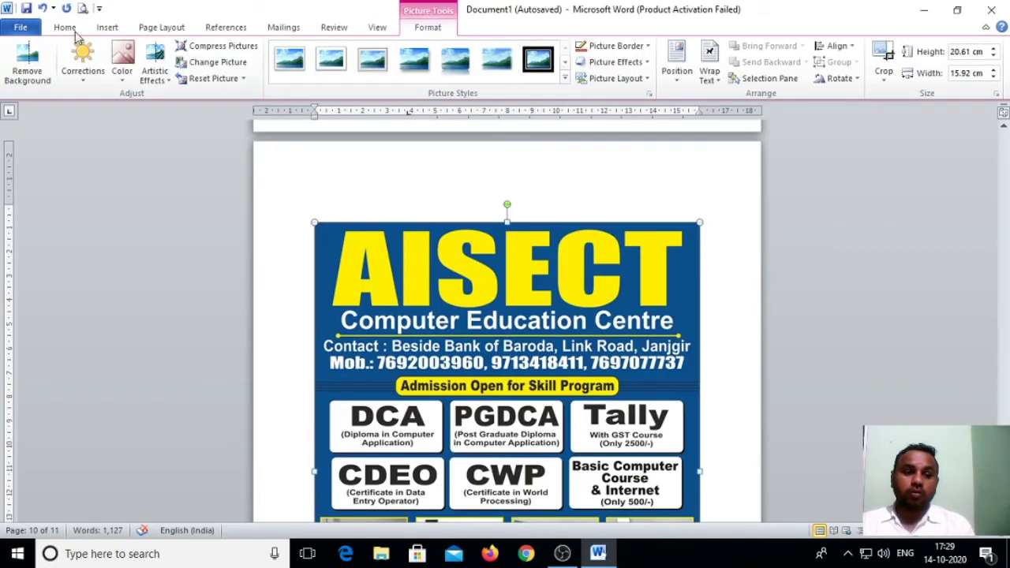
- Insert the picture "WhatsApp Image 2020-10-08 at 9.51.15 AM" from the Downloads folder below the AISECT poster
click(107, 27)
scroll(505, 305, down, 5)
scroll(521, 387, down, 3)
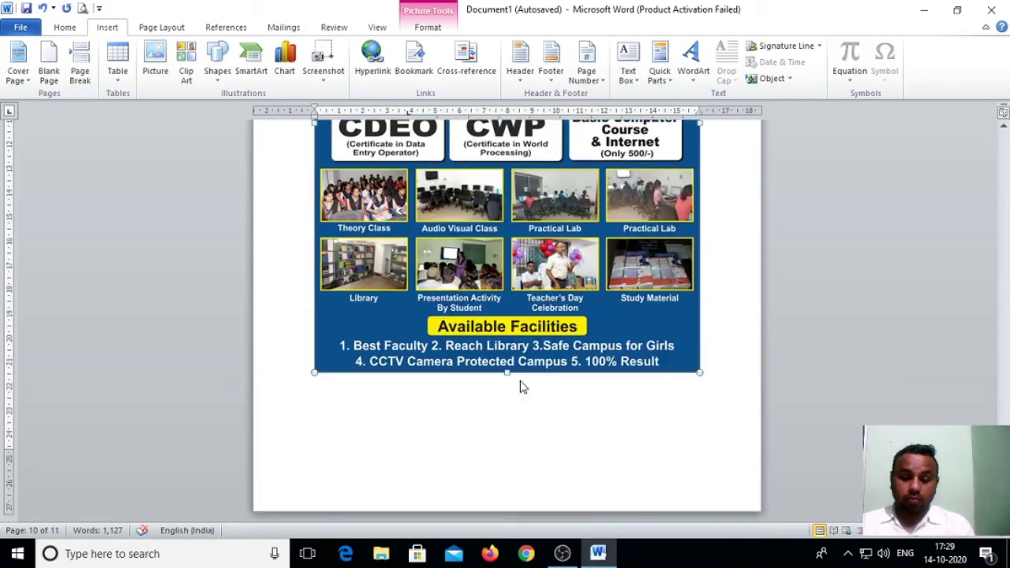
click(494, 421)
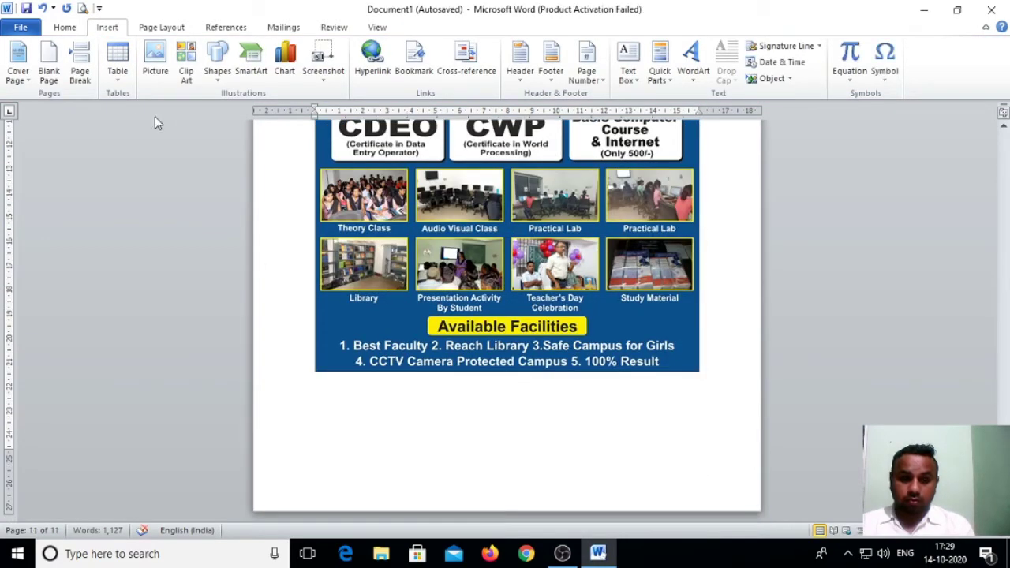
click(155, 61)
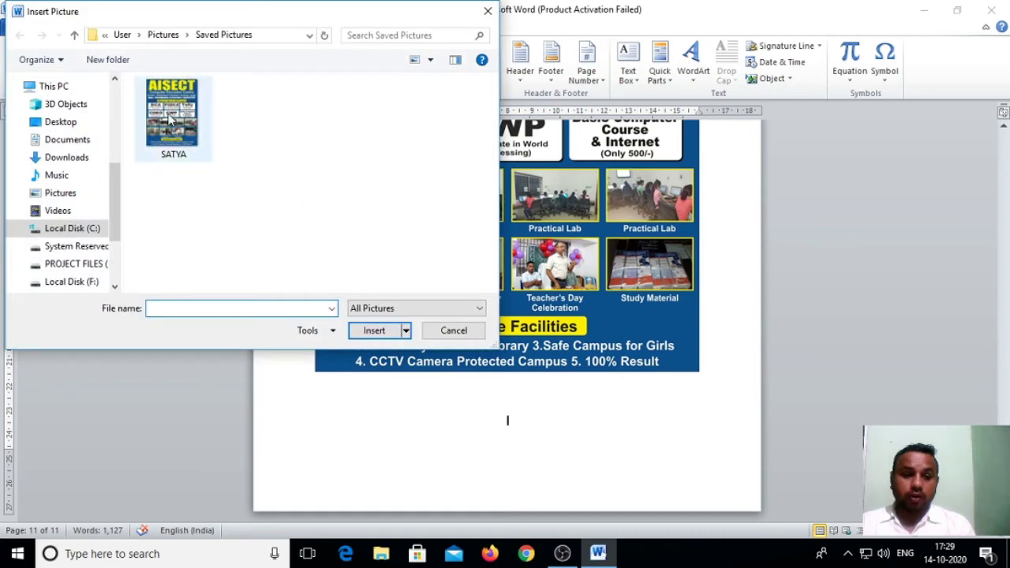
click(57, 86)
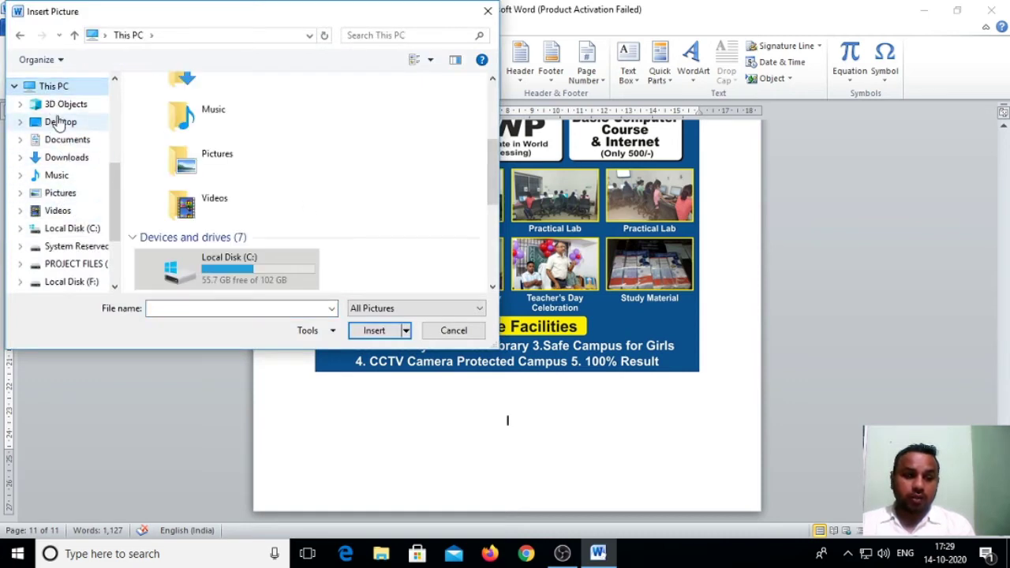
click(54, 122)
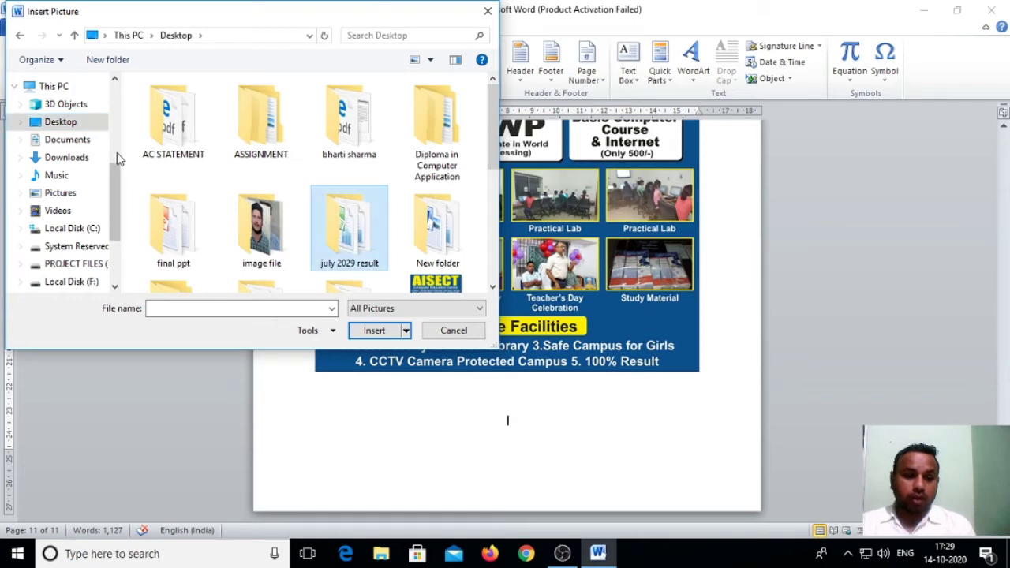
click(52, 156)
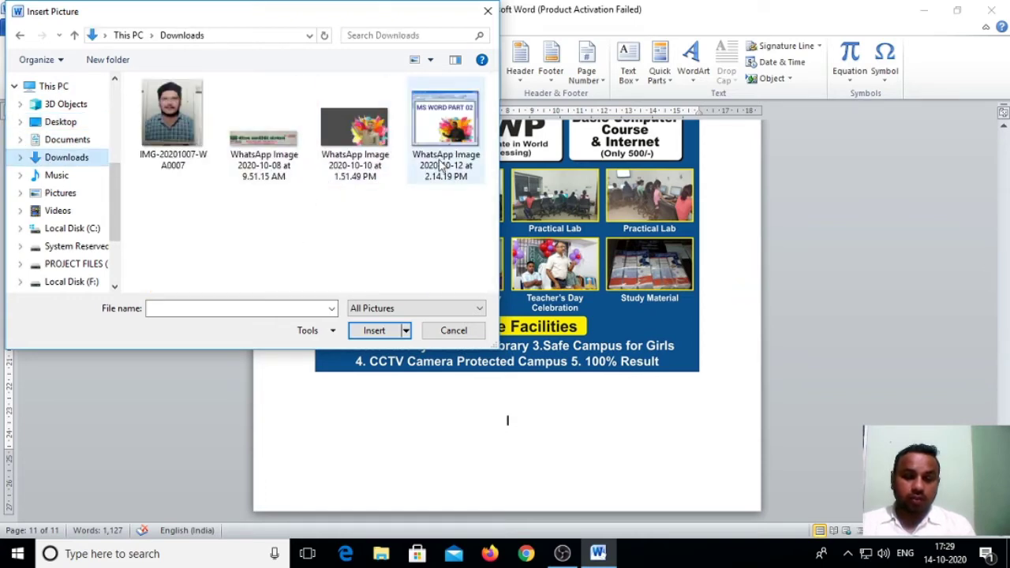
click(442, 128)
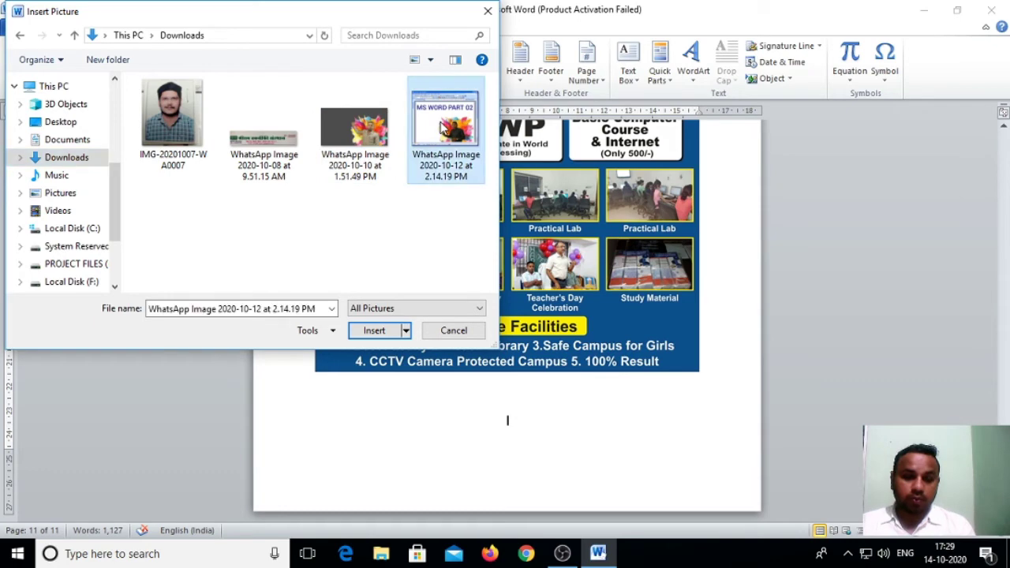
click(254, 135)
click(373, 331)
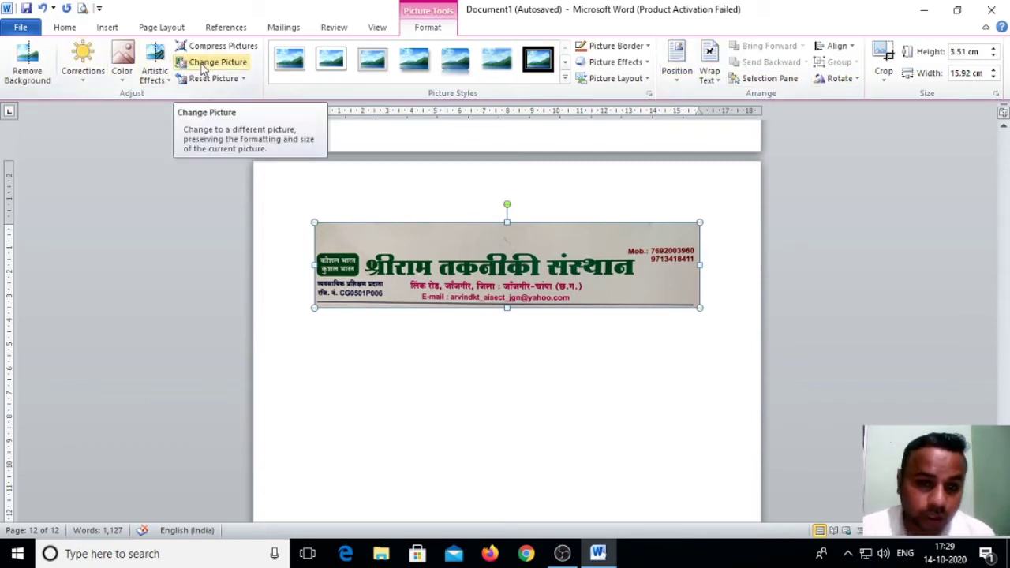
- Place the insertion point below the banner picture on page 12 and search Clip Art for "BUS" in all media file types
click(107, 27)
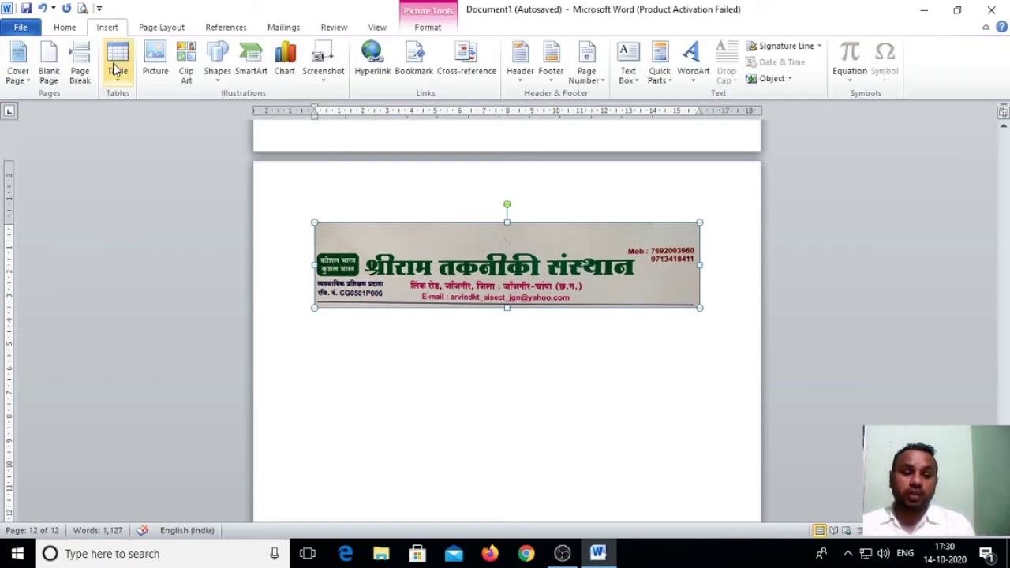
scroll(331, 216, down, 3)
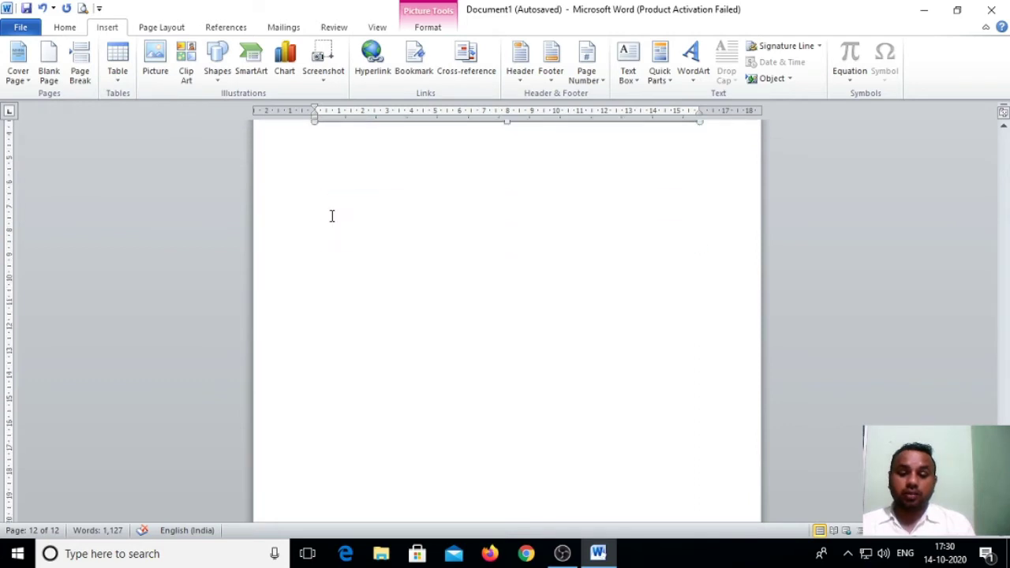
click(334, 196)
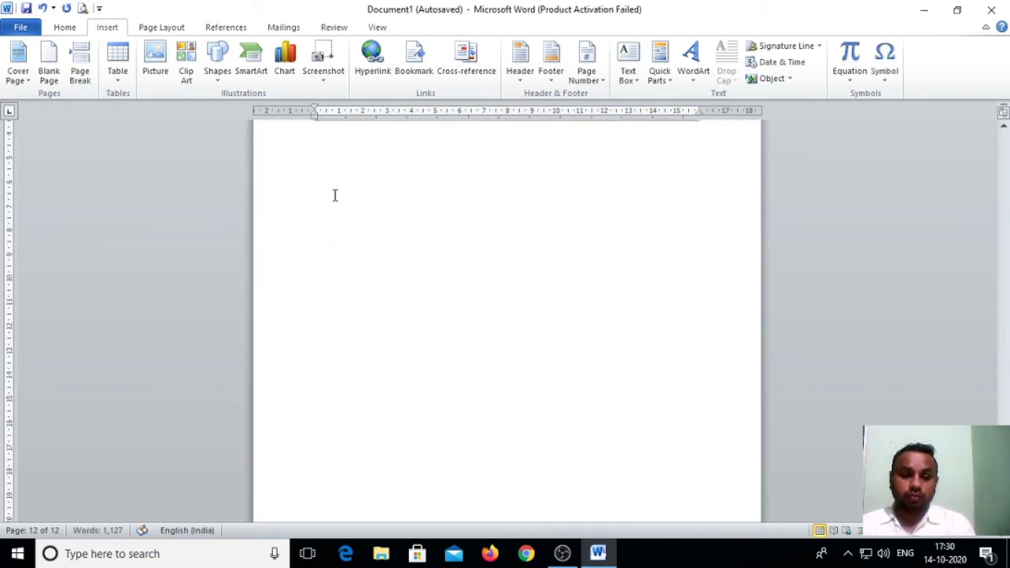
click(186, 72)
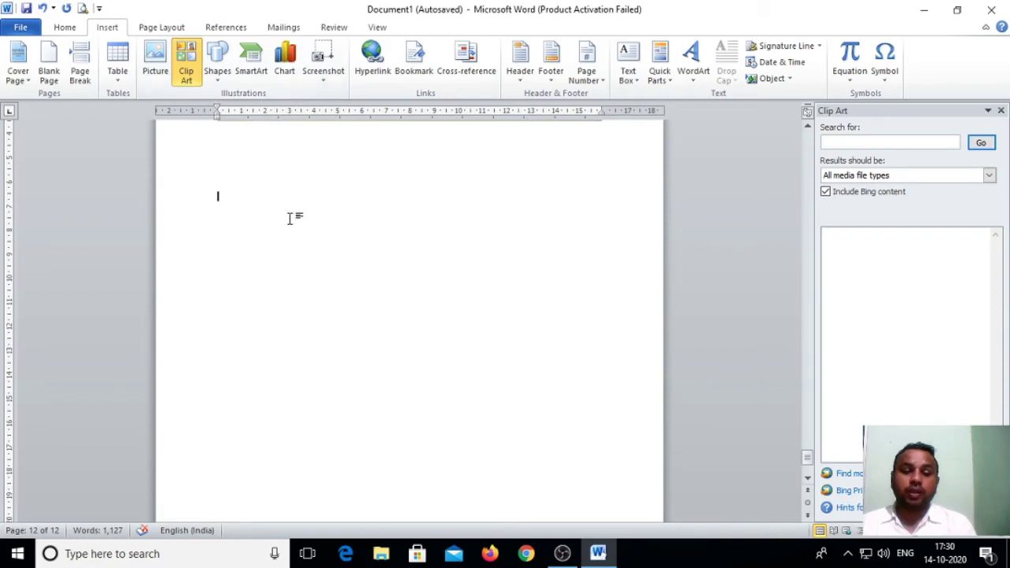
click(851, 143)
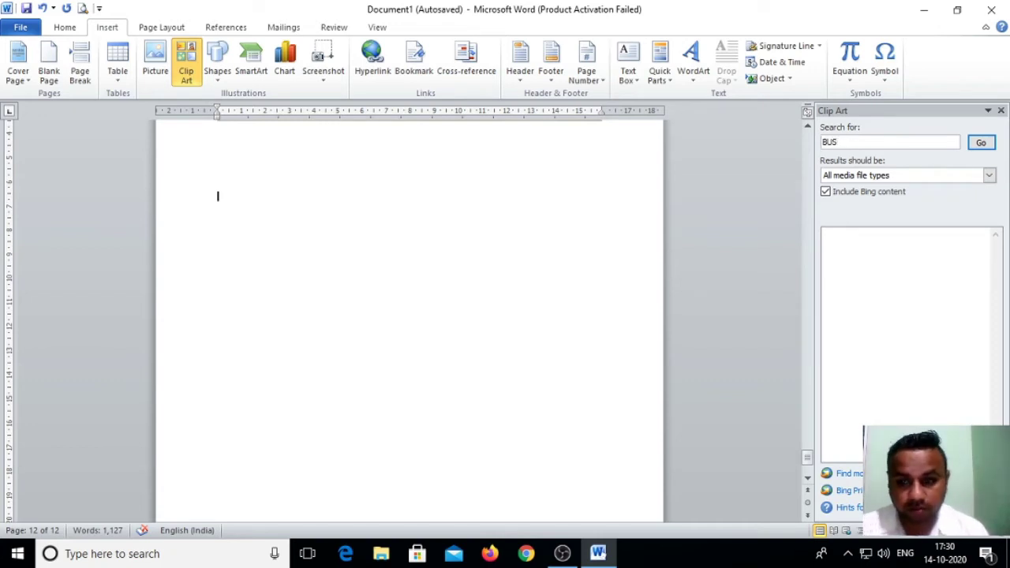
key(Return)
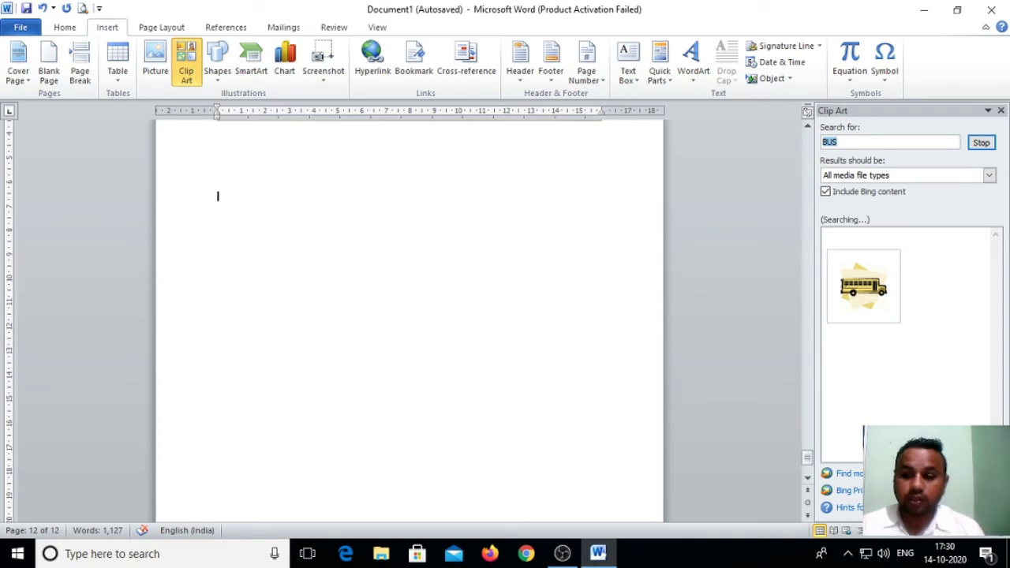
- Insert two copies of the orange and white bus photo from the Clip Art results on page 12
scroll(950, 374, down, 3)
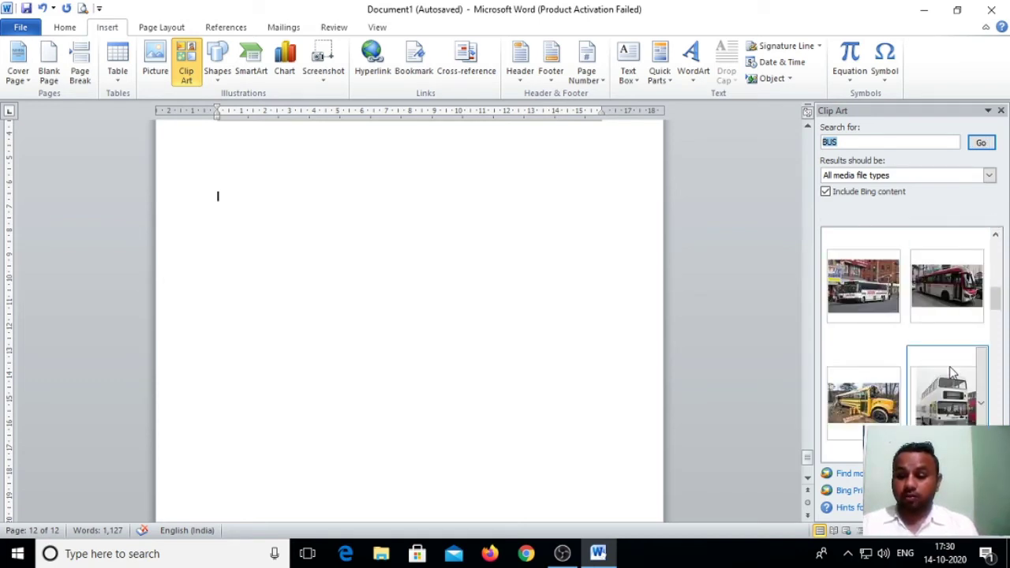
scroll(951, 374, down, 3)
scroll(951, 374, down, 3)
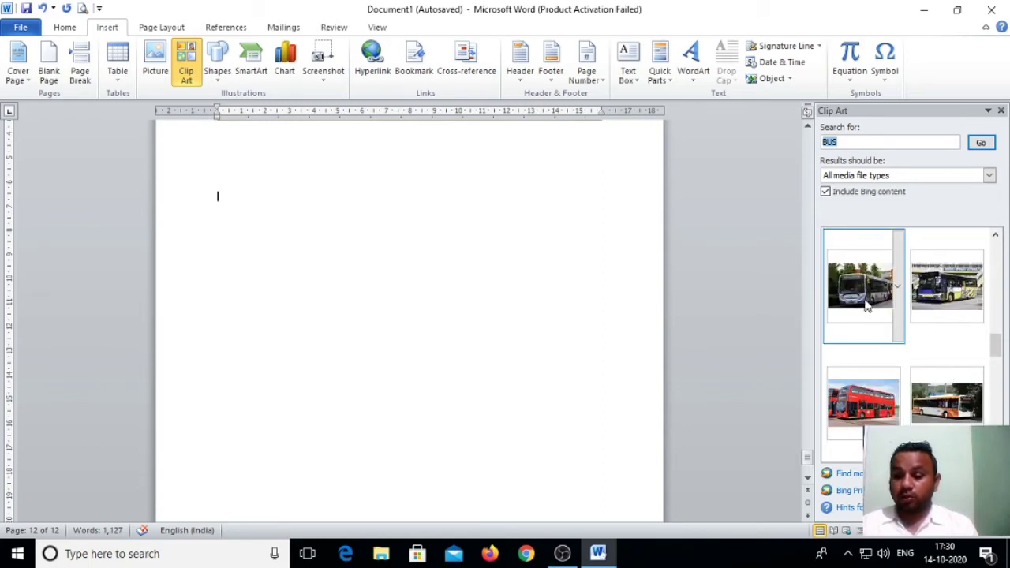
click(949, 404)
click(949, 404)
scroll(448, 331, up, 2)
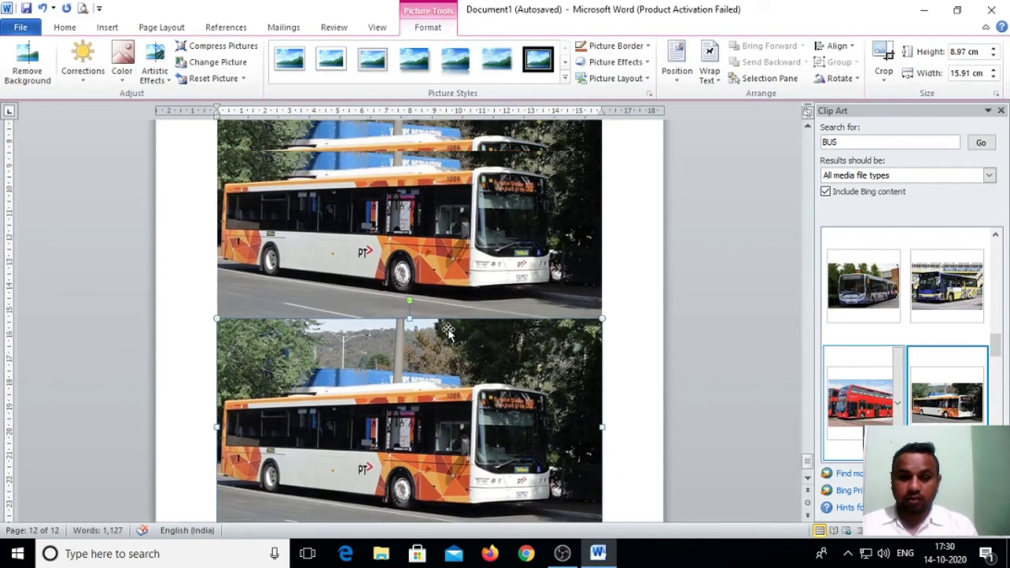
scroll(447, 332, up, 1)
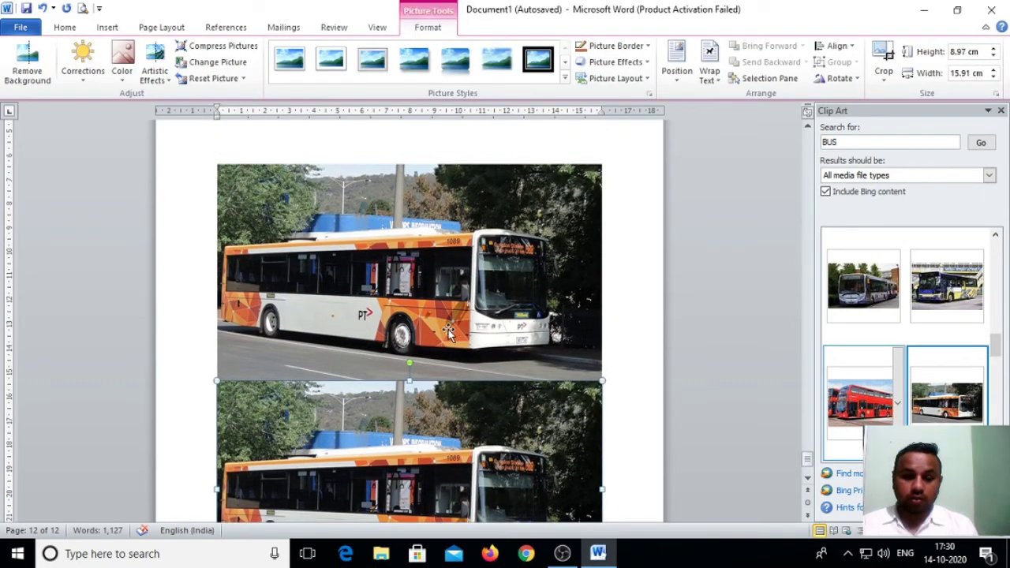
scroll(448, 331, down, 2)
scroll(873, 351, down, 1)
scroll(874, 351, down, 1)
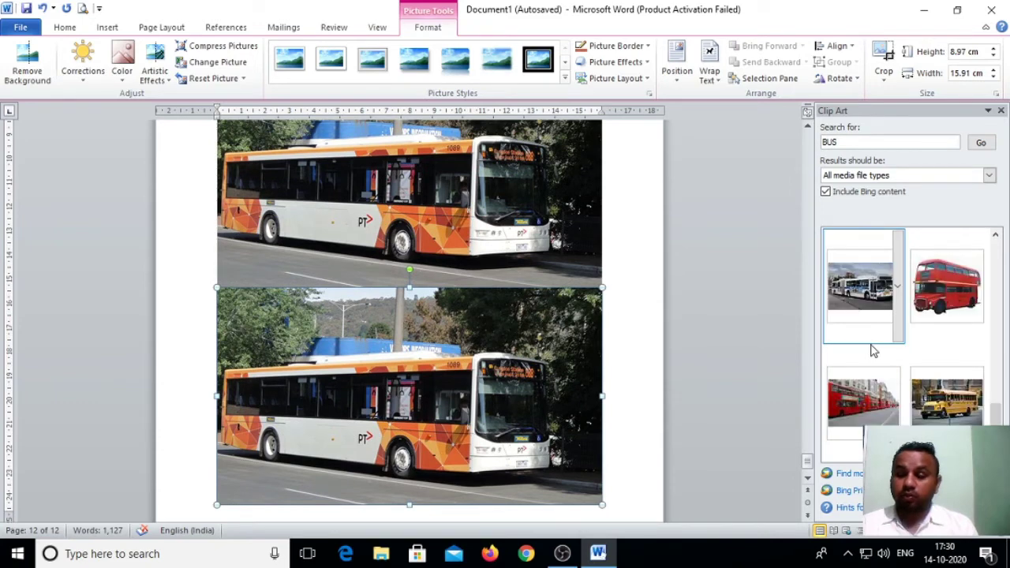
- Insert copies of the red city bus photo from the Clip Art results below the earlier bus pictures
scroll(874, 352, down, 1)
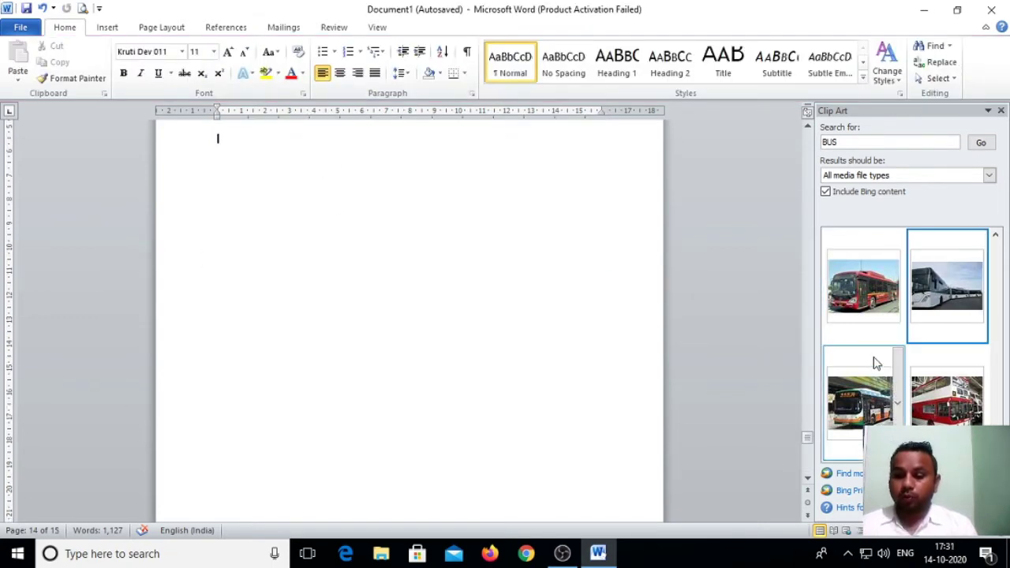
scroll(875, 361, up, 2)
scroll(887, 322, down, 5)
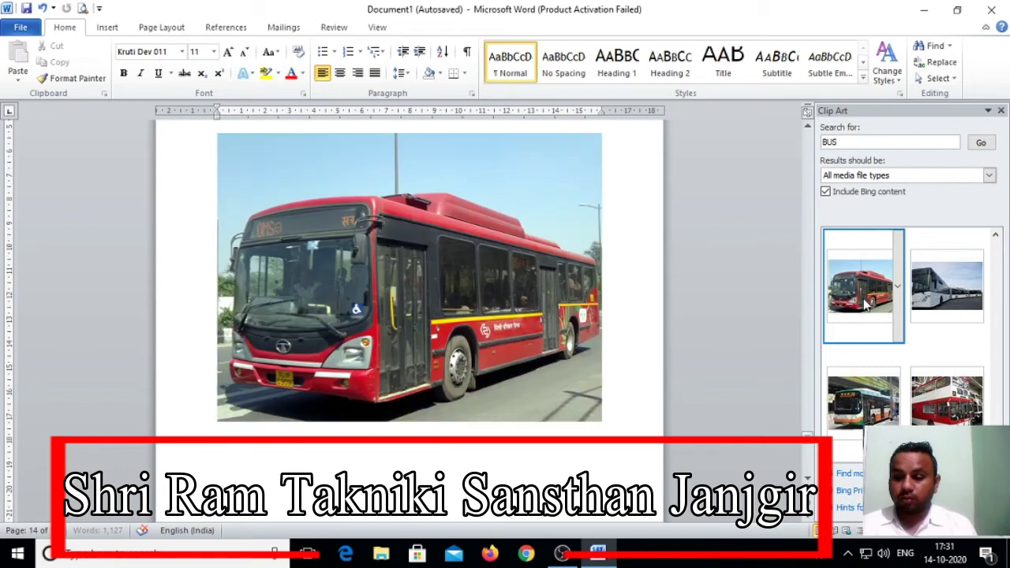
click(833, 314)
click(515, 327)
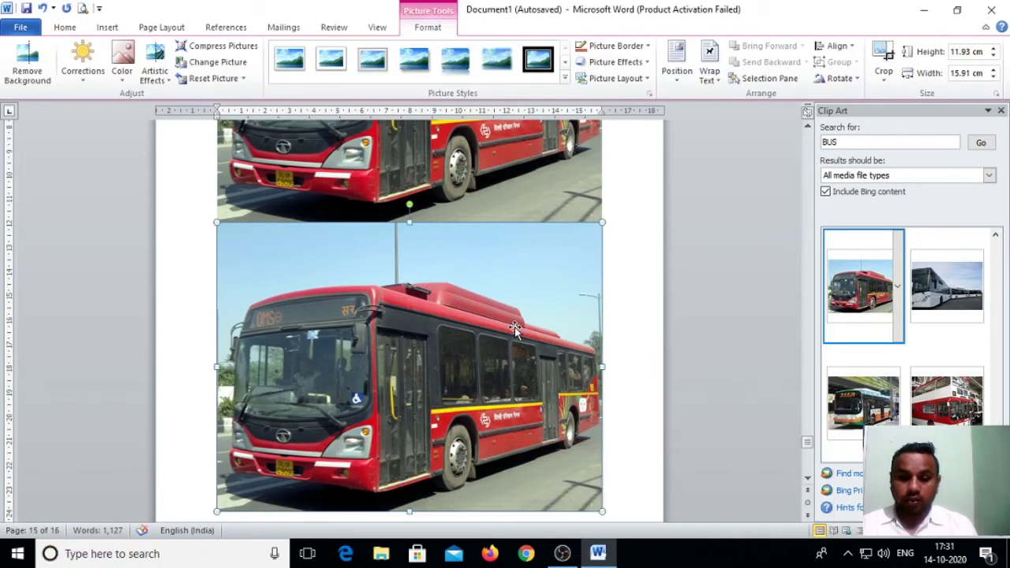
scroll(514, 327, down, 10)
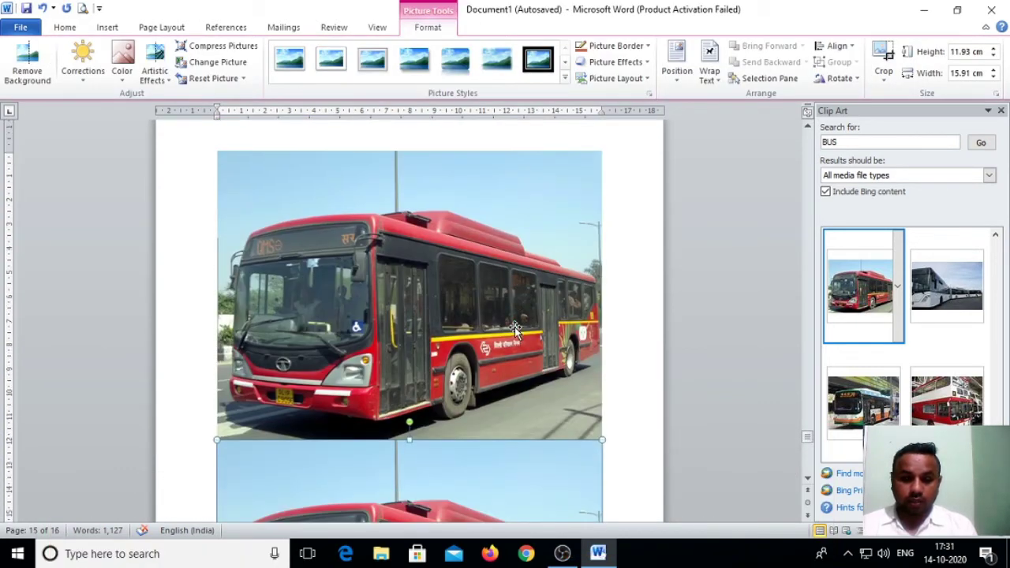
- Place a centred insertion point in the blank area below the orange and white bus picture on page 16, checking the inserted pictures
click(398, 379)
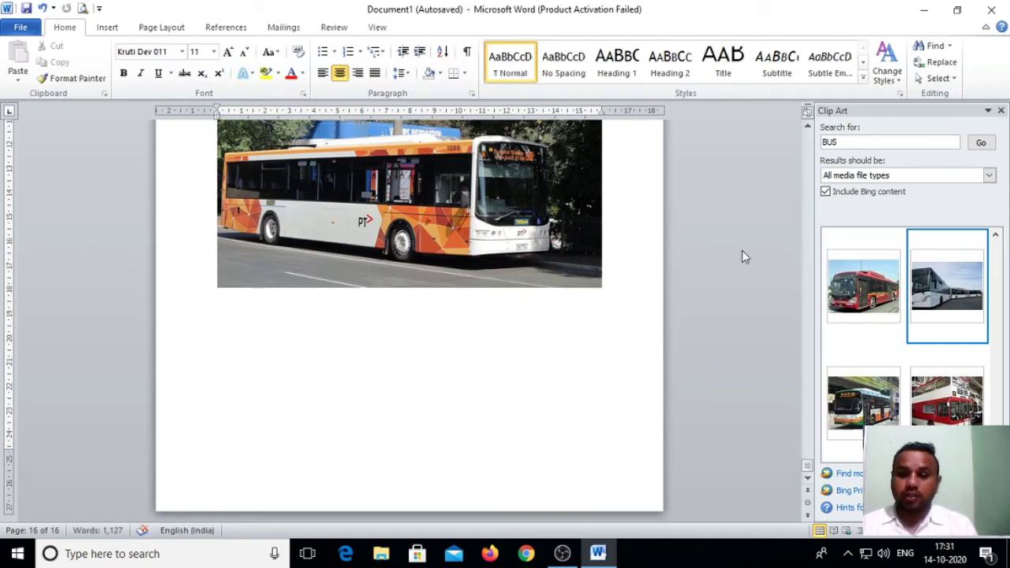
scroll(742, 255, up, 12)
scroll(742, 251, up, 15)
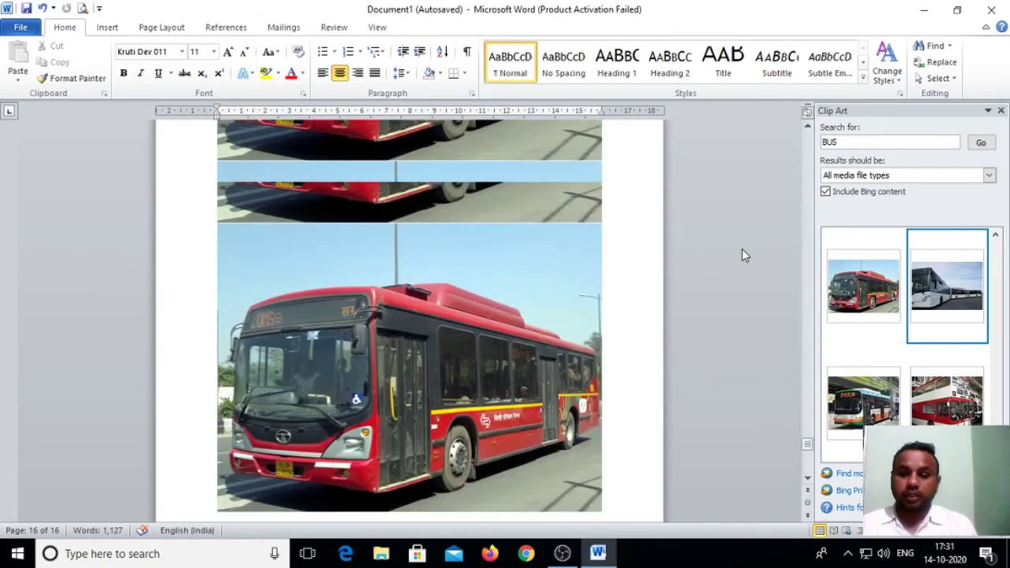
scroll(742, 255, down, 20)
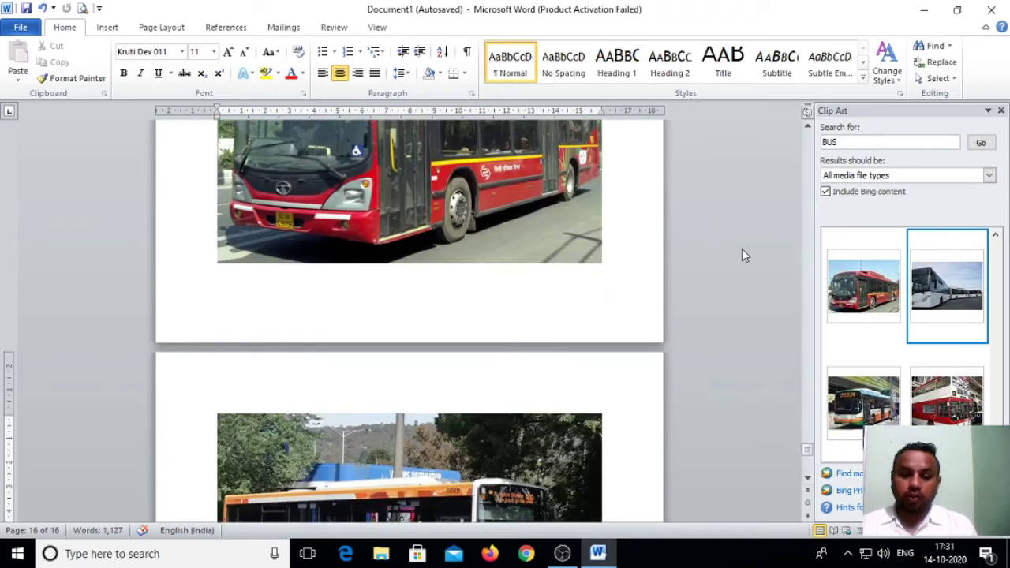
scroll(742, 251, down, 5)
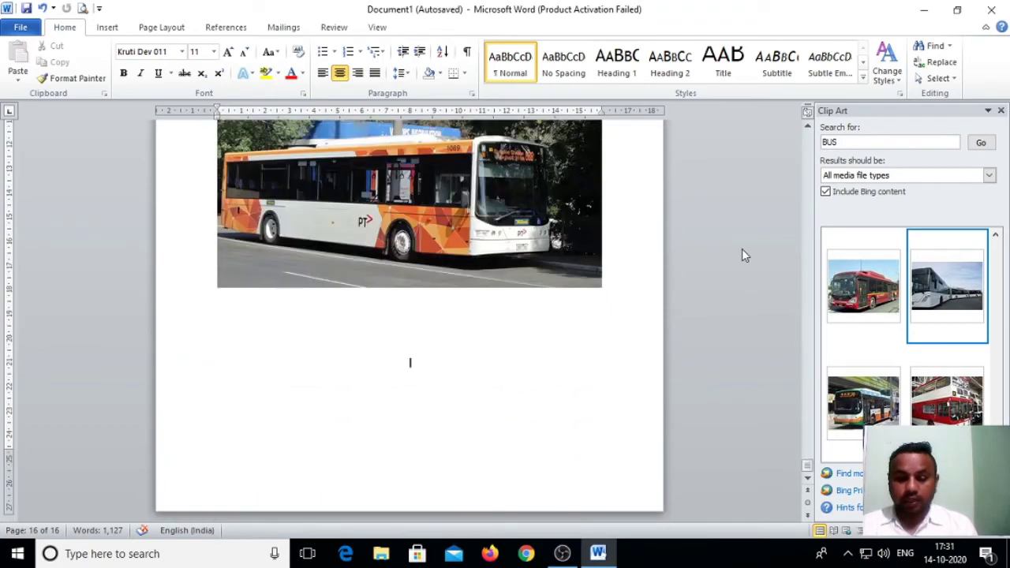
scroll(181, 87, down, 1)
- Draw an oval shape about 4.9 cm high and 7.41 cm wide below the bus picture on page 16
click(217, 71)
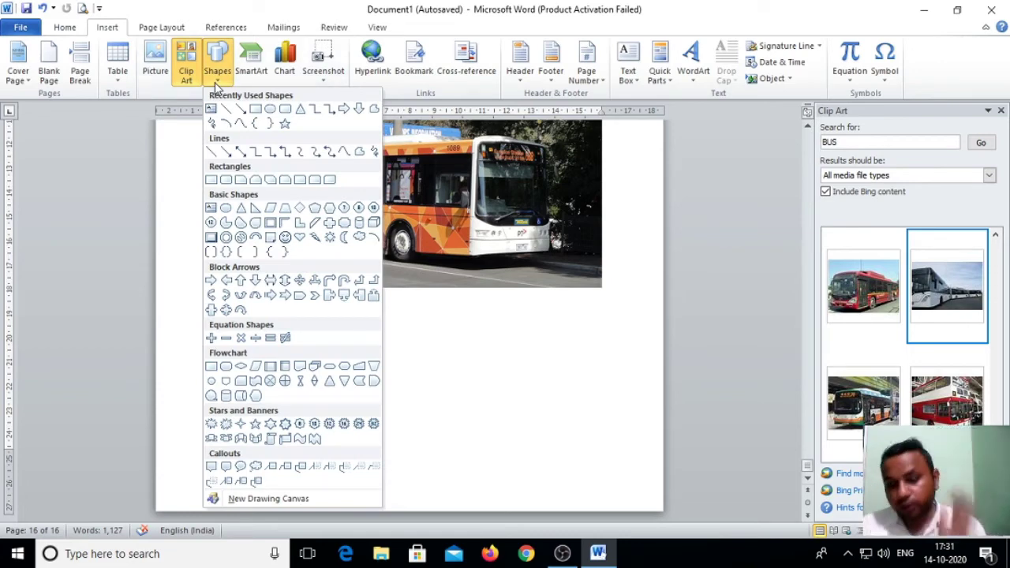
click(253, 110)
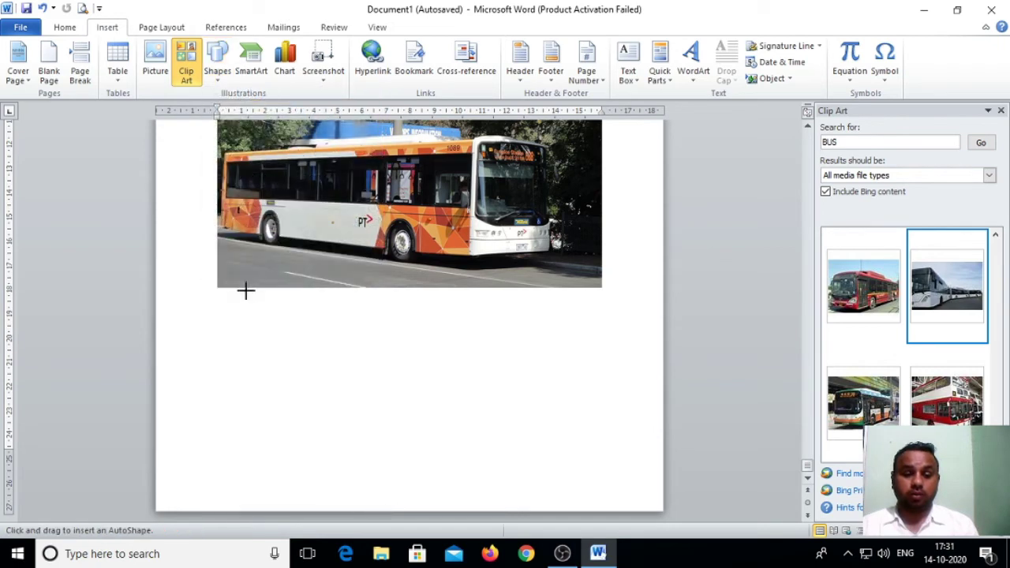
click(218, 70)
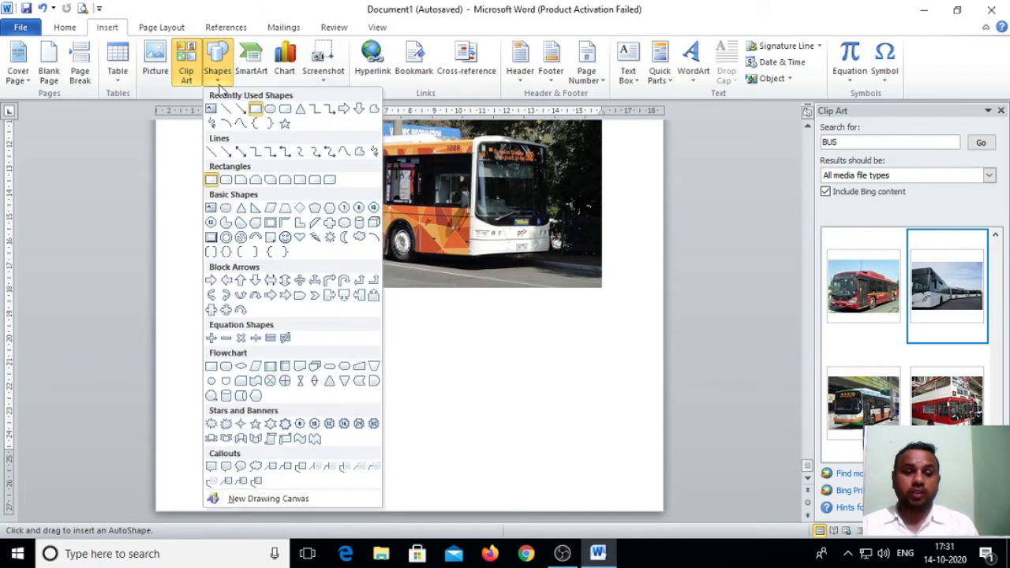
click(270, 109)
mouse_move(207, 323)
mouse_down()
mouse_move(352, 432)
mouse_move(387, 443)
mouse_up()
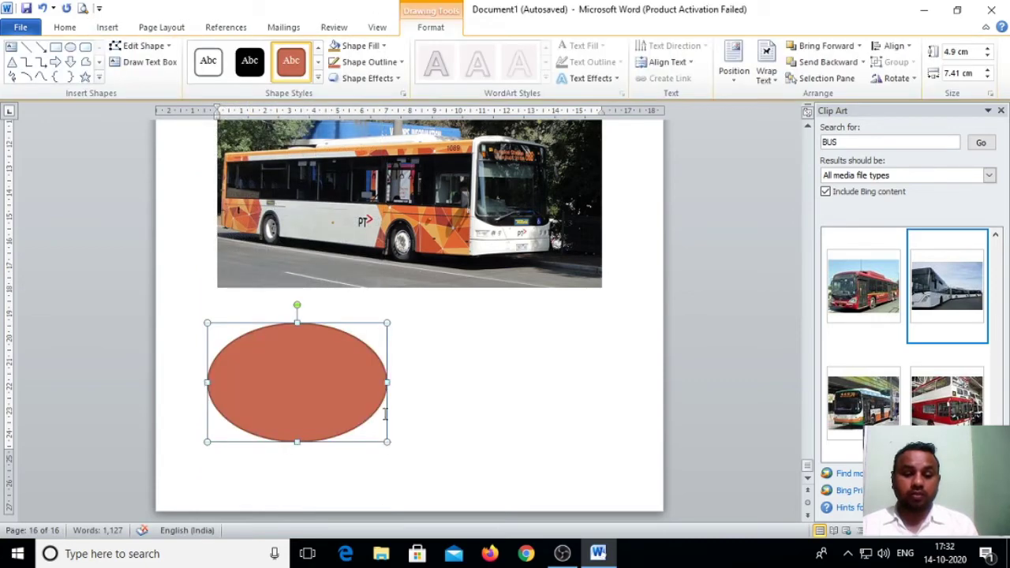
- Draw a rectangle about 4.9 cm high and 5.97 cm wide beside the oval
click(56, 47)
drag(470, 322, 490, 356)
drag(610, 444, 612, 444)
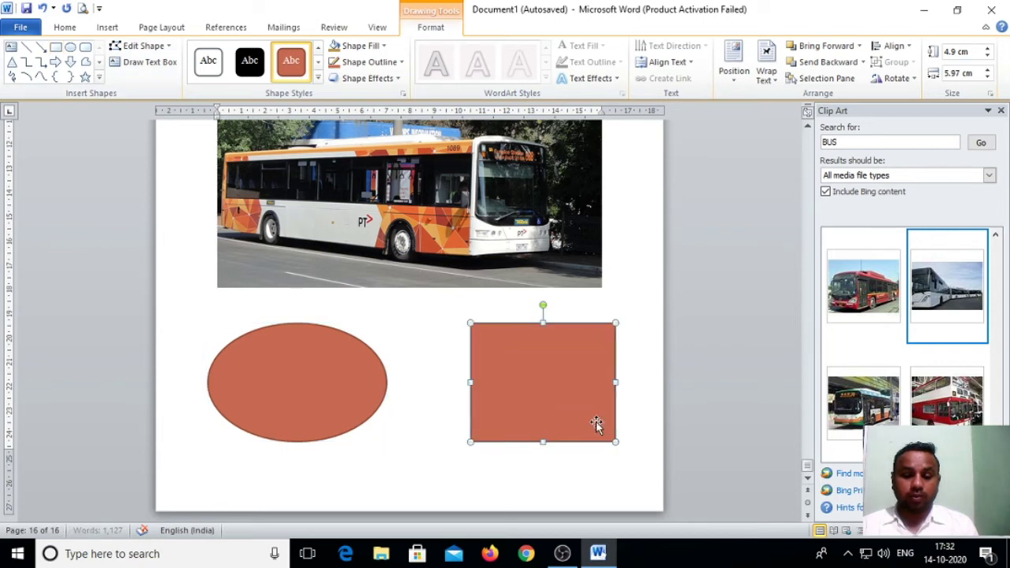
- Draw an isosceles triangle about 6.64 cm high and 7.53 cm wide beside the oval on page 17
click(107, 27)
click(217, 71)
click(299, 110)
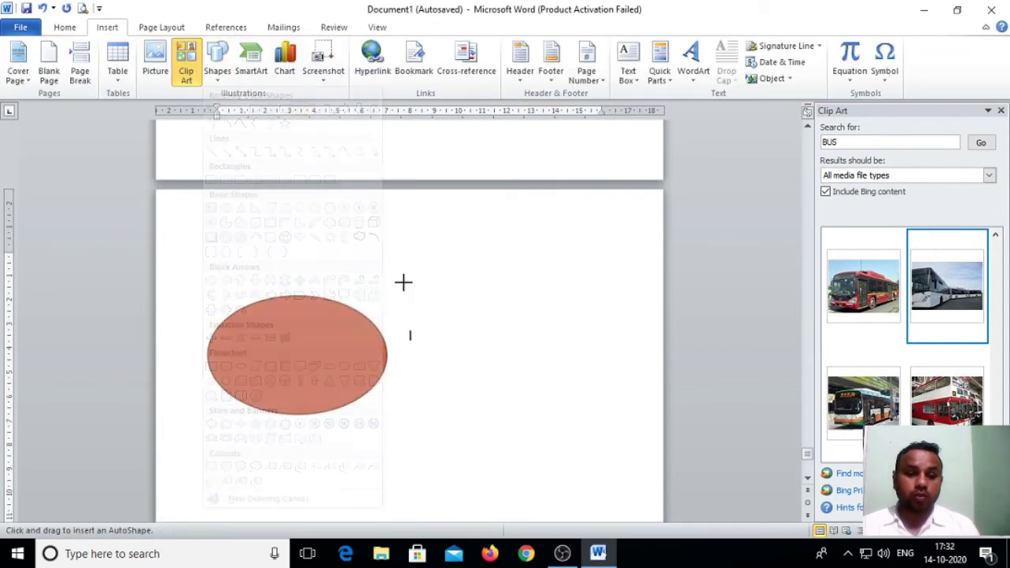
mouse_move(449, 287)
mouse_down()
mouse_move(577, 427)
mouse_move(631, 448)
mouse_up()
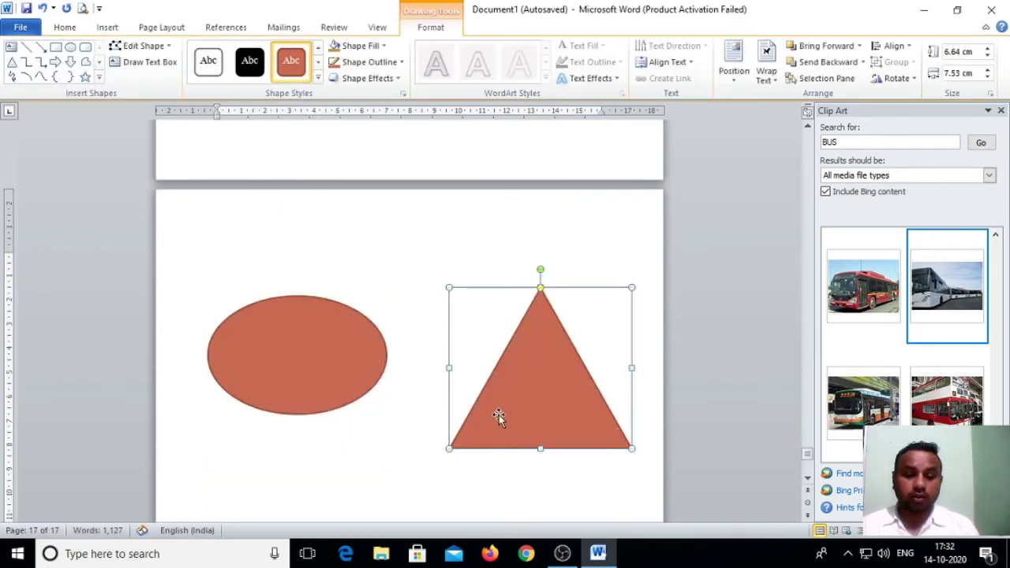
- Try a light grey and a black solid fill on the oval in its shape formatting
click(266, 339)
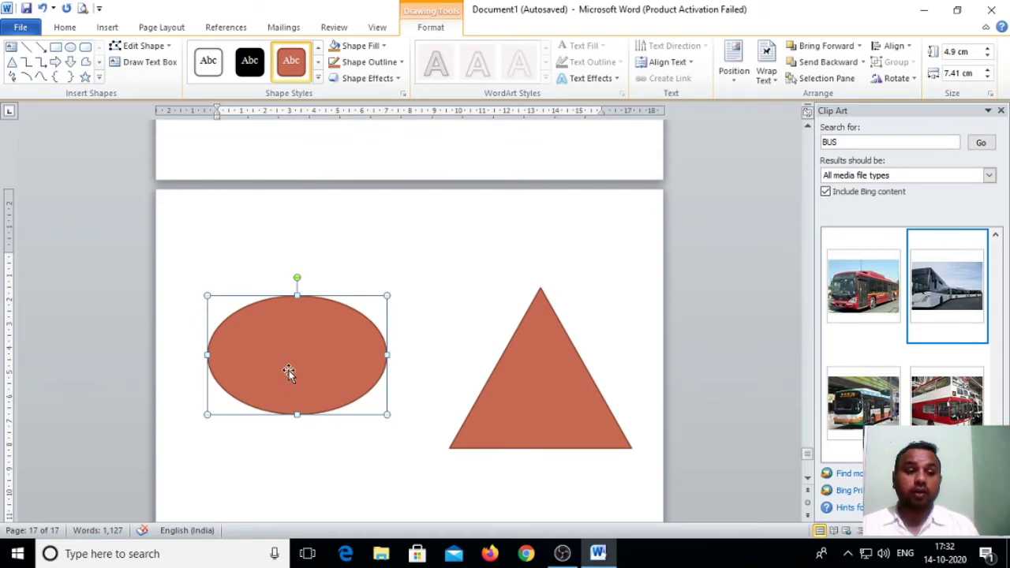
right_click(296, 414)
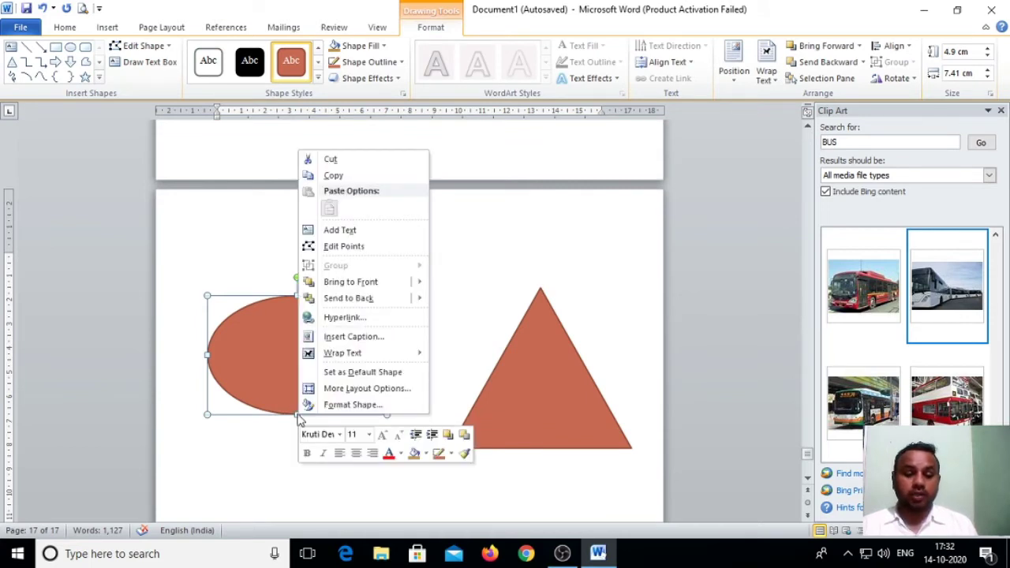
click(348, 405)
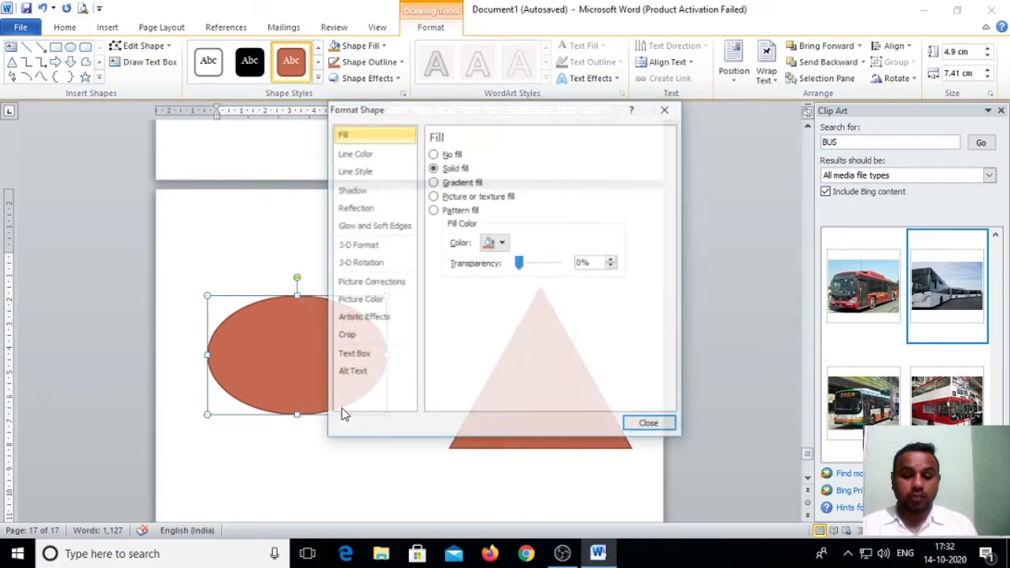
click(496, 243)
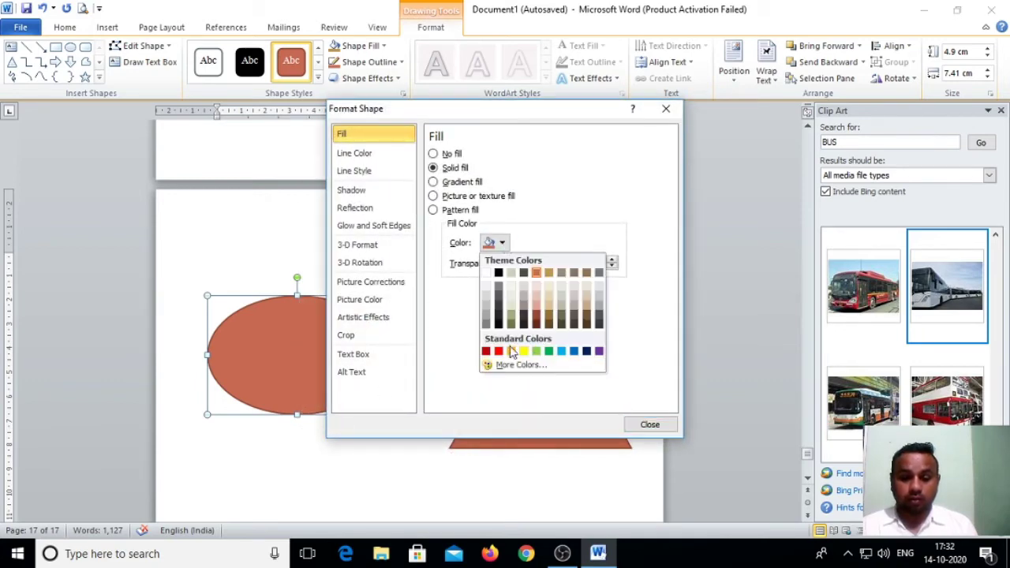
click(485, 285)
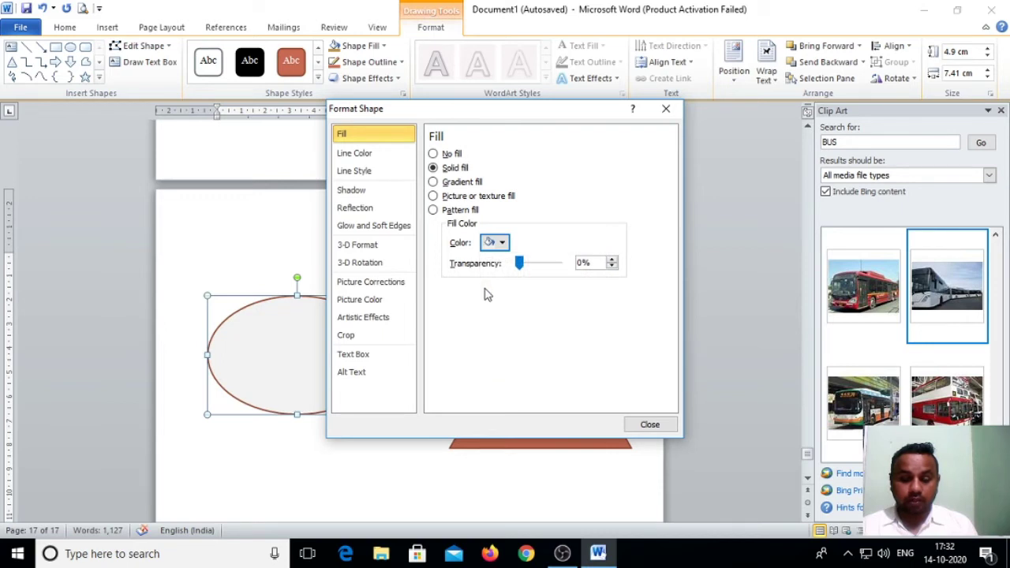
click(503, 244)
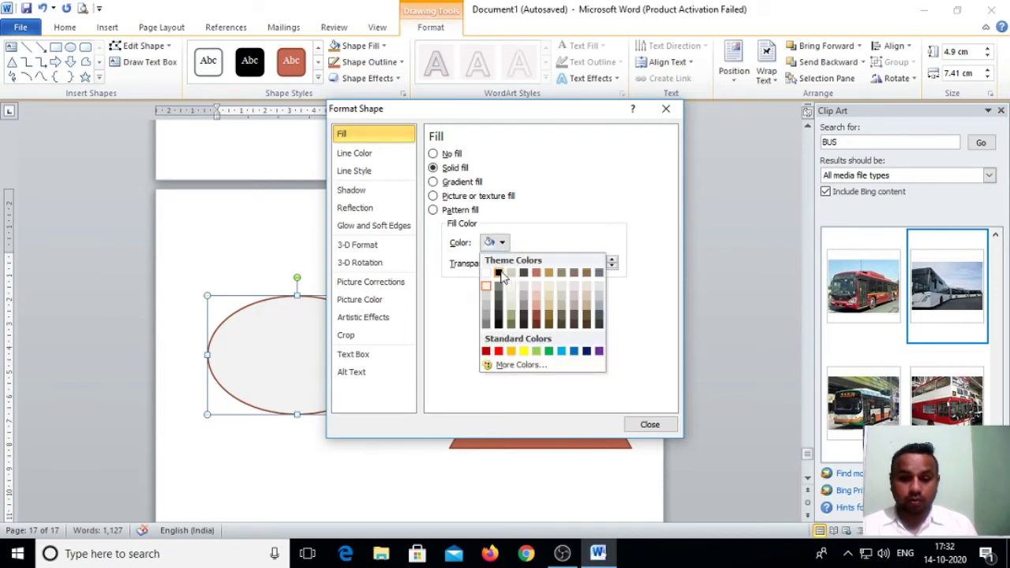
click(498, 273)
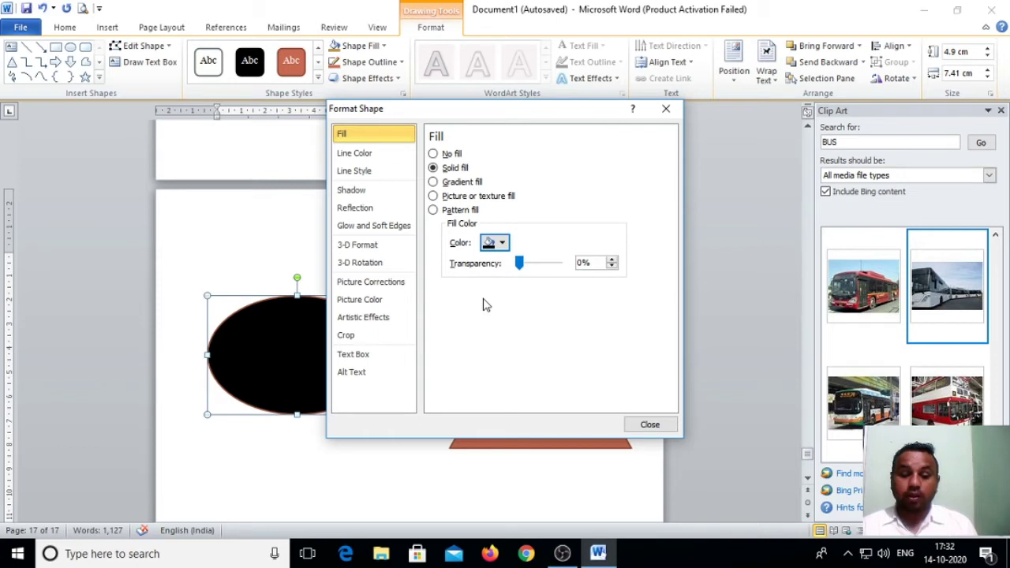
- Fill the oval with the picture IMG-20201007-WA0007 from the Downloads folder
click(434, 197)
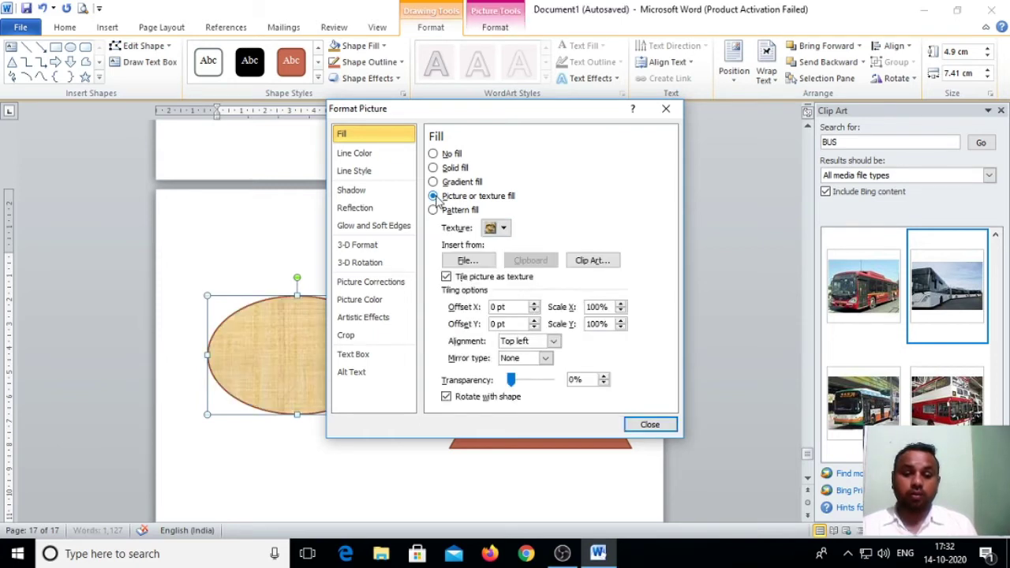
click(467, 261)
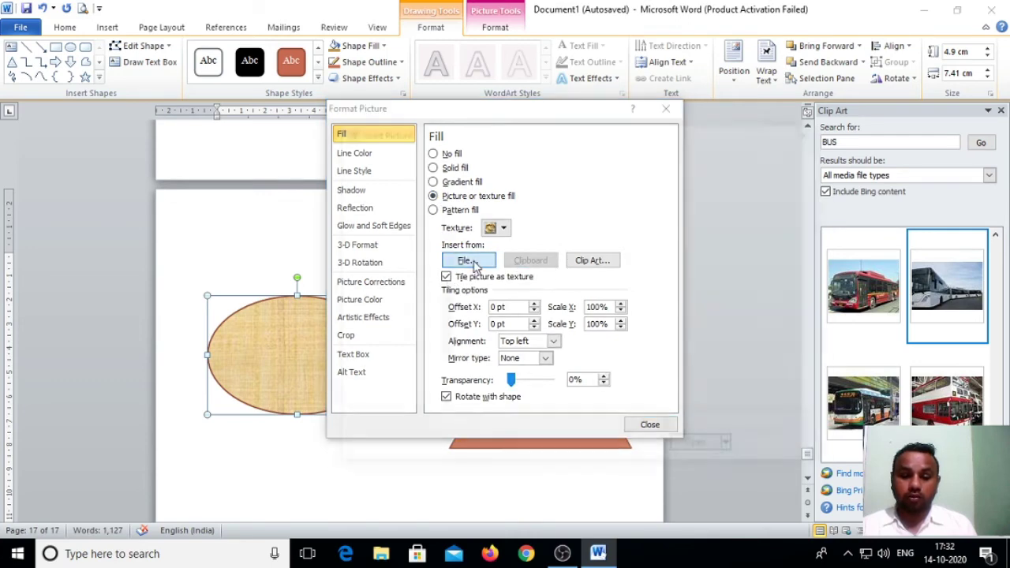
click(499, 247)
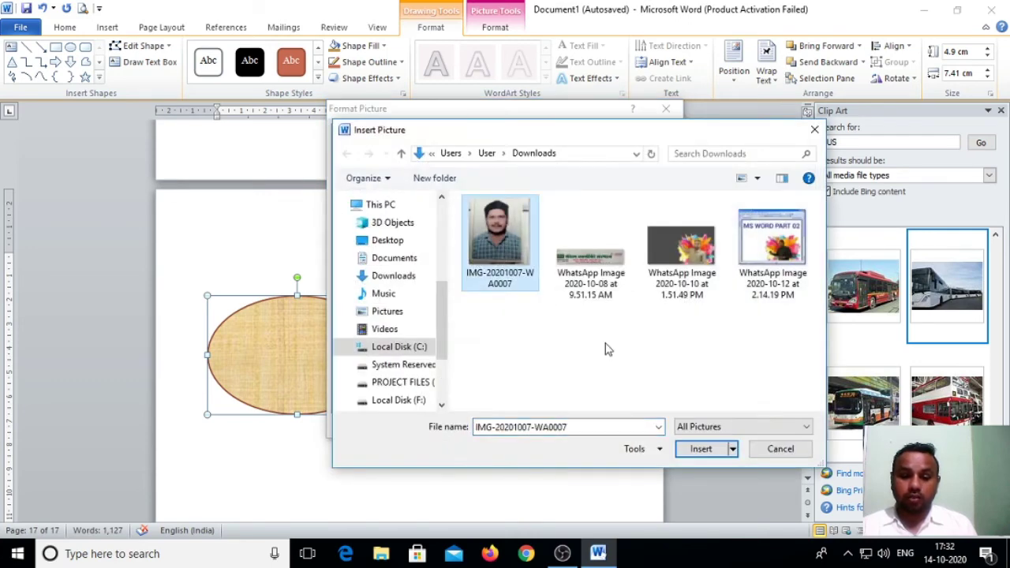
click(699, 448)
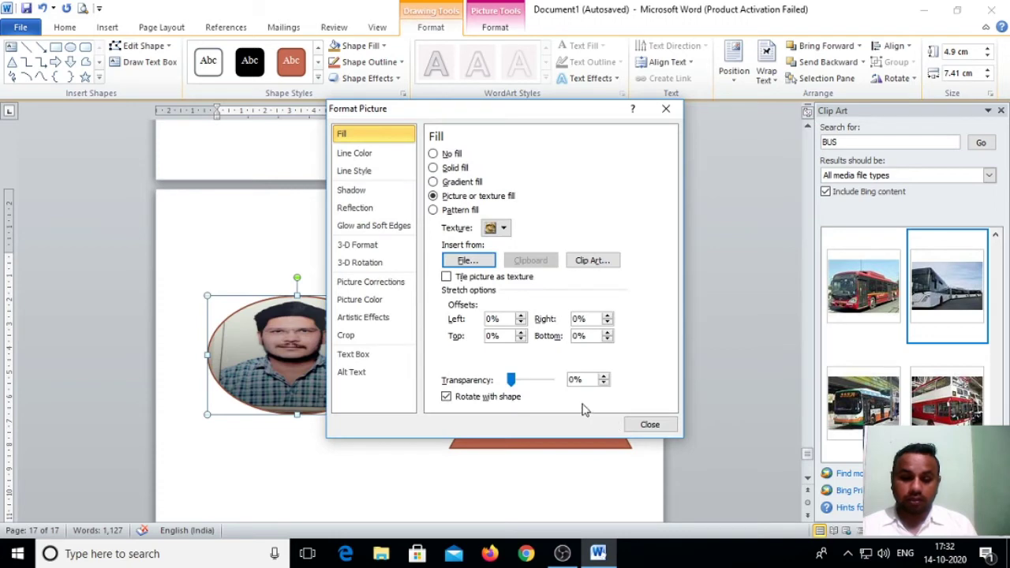
- Fill the oval with the picture "WhatsApp Image 2020-10-10 at 1.51.49 PM" from the Downloads folder
drag(497, 113, 565, 128)
click(536, 275)
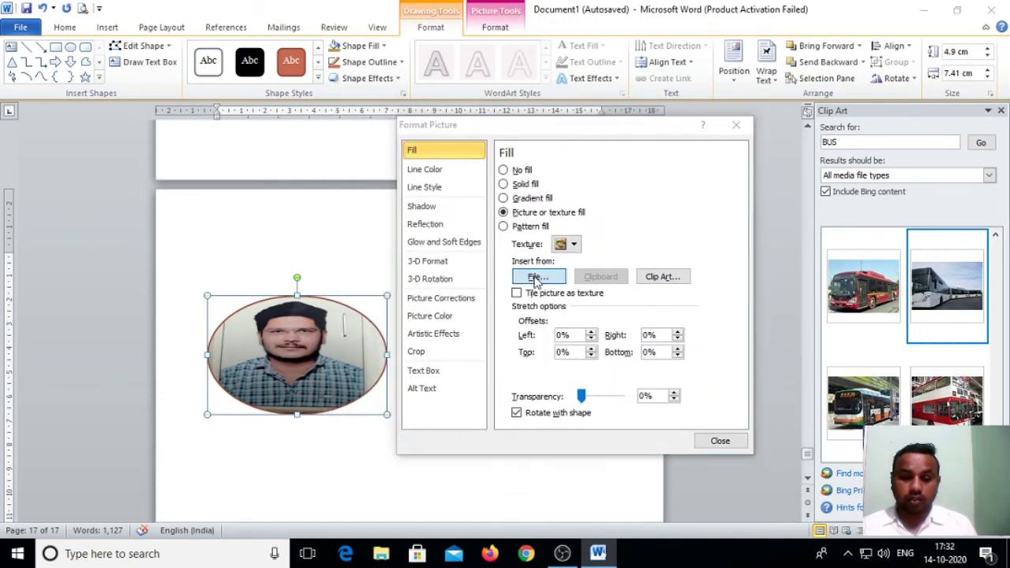
click(752, 264)
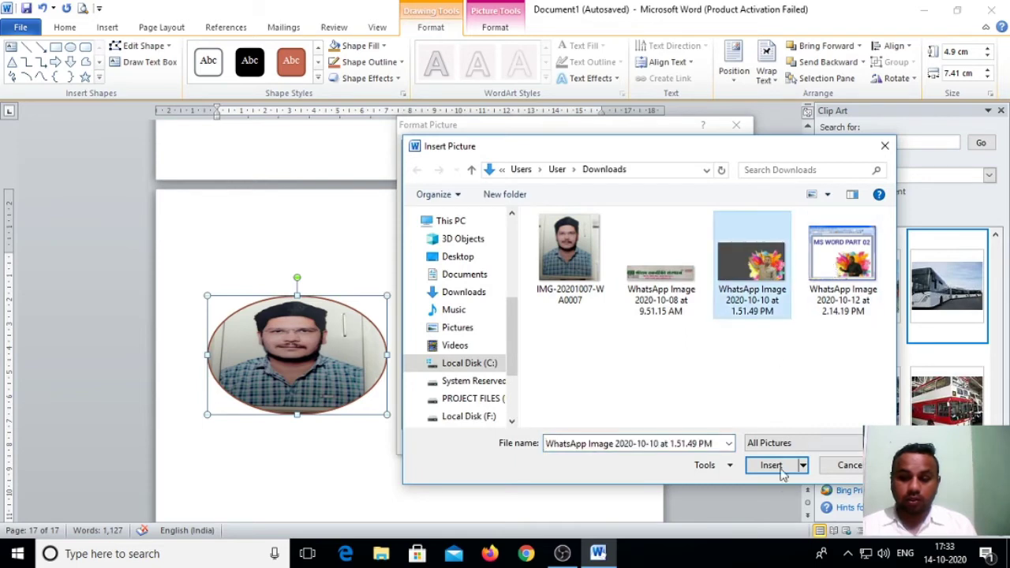
click(778, 467)
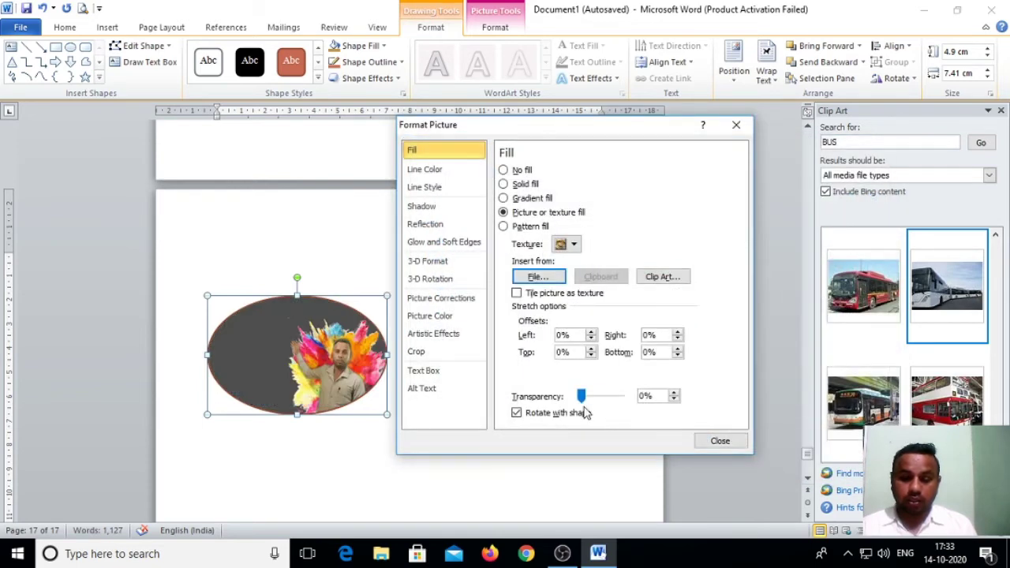
- Set the oval's outline to a solid green line
click(423, 169)
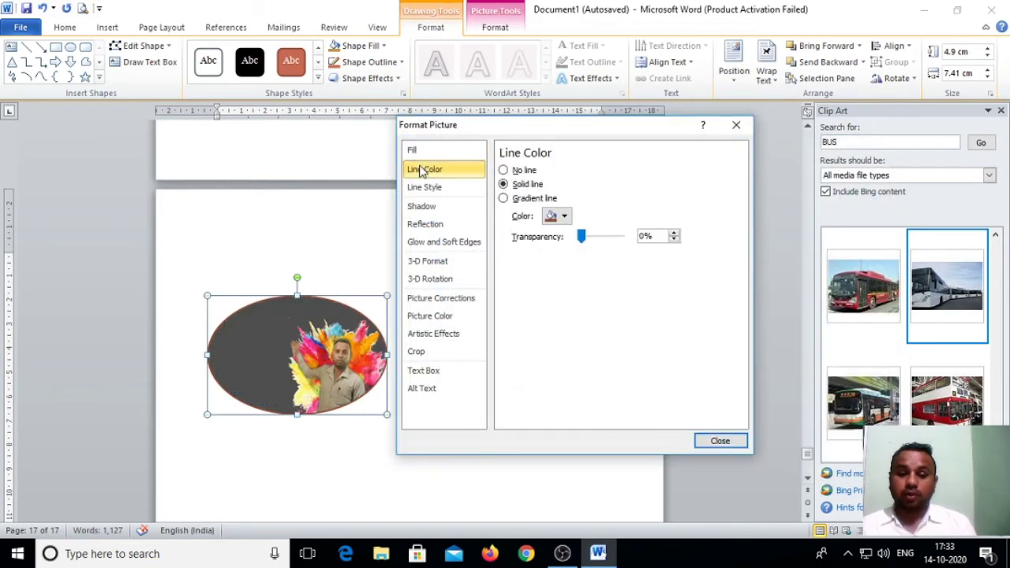
click(559, 216)
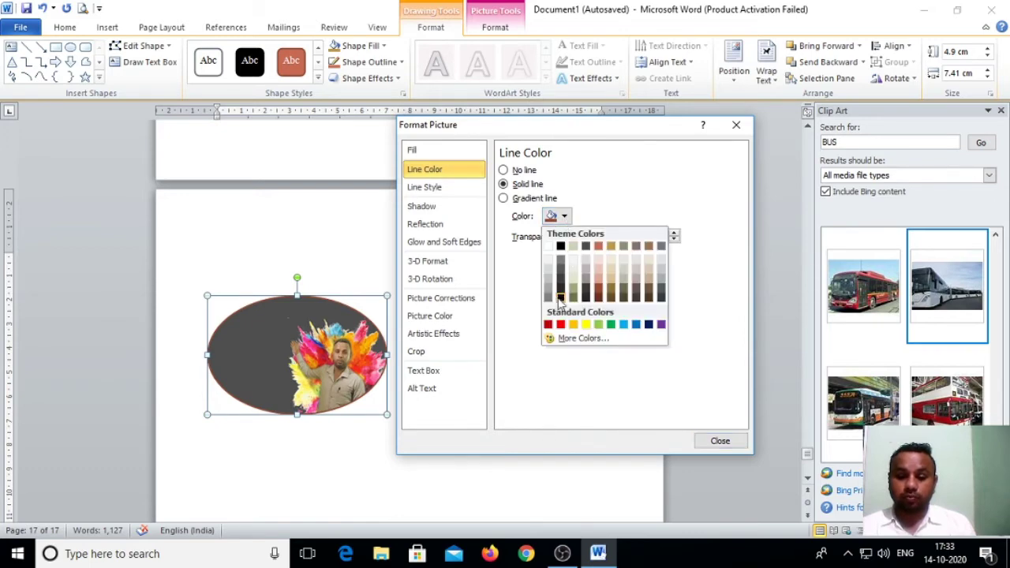
click(611, 325)
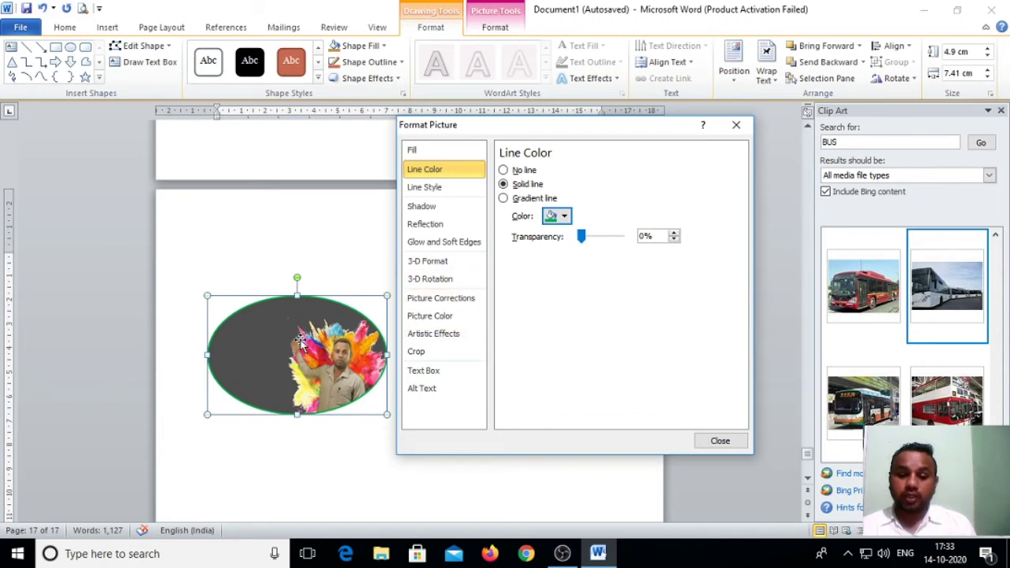
- View the oval's Text Box settings, close its formatting, and make the oval accept text
click(425, 372)
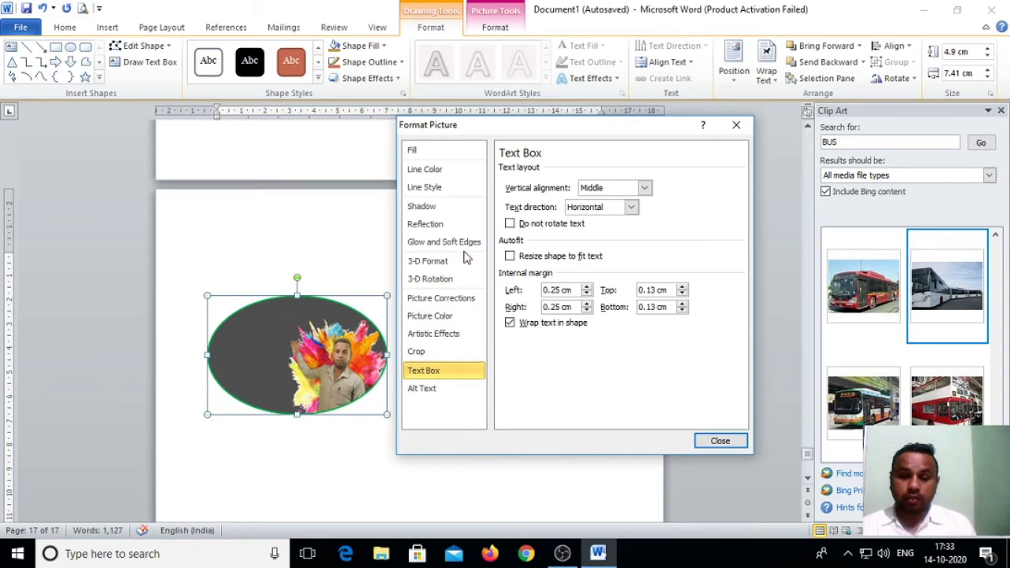
click(721, 442)
right_click(268, 325)
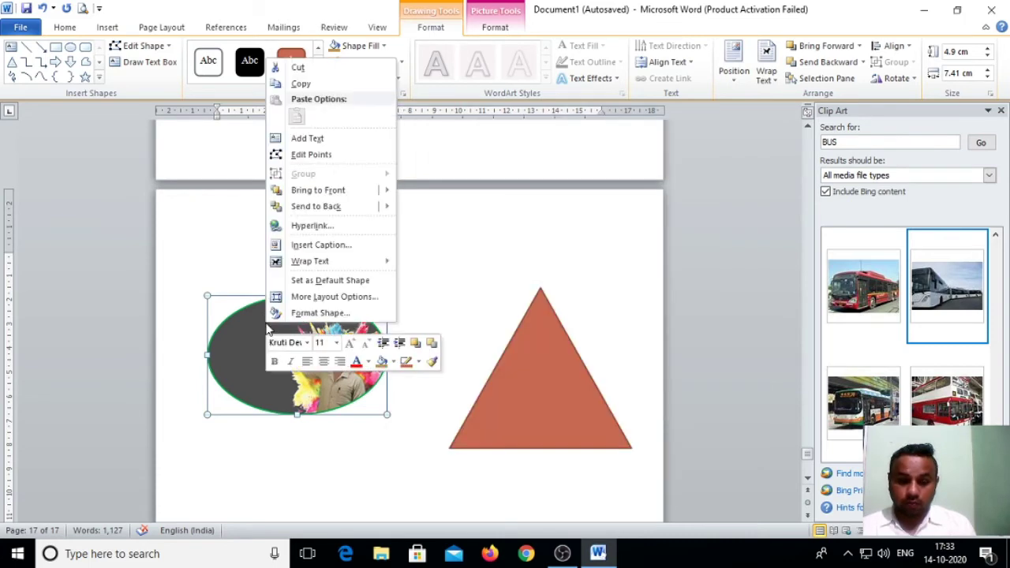
click(327, 140)
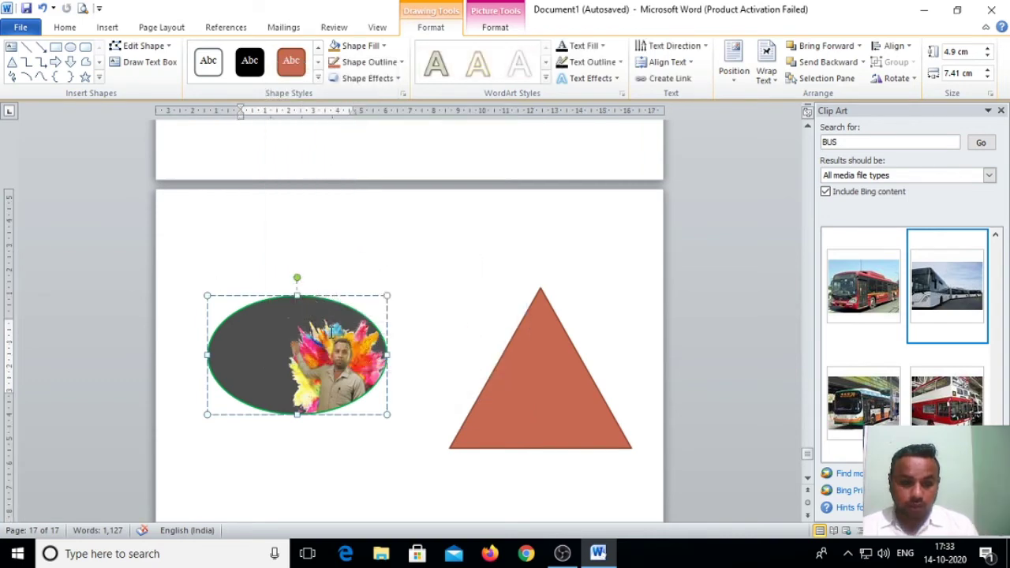
text(CXCZZXCVXZVVVCVV)
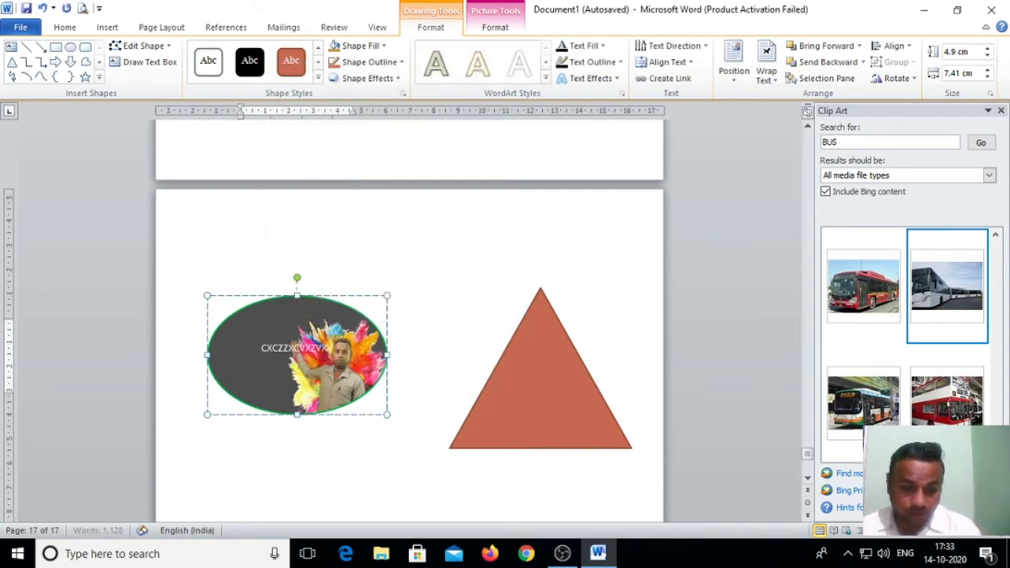
key(BackSpace)
key(BackSpace)
key(BackSpace)
key(BackSpace)
key(BackSpace)
key(BackSpace)
key(BackSpace)
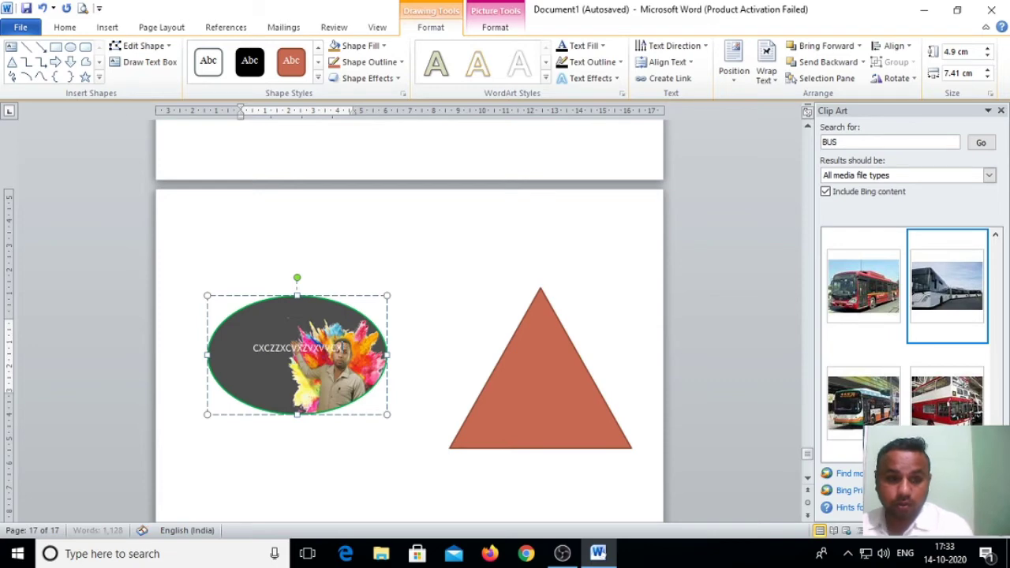
key(BackSpace)
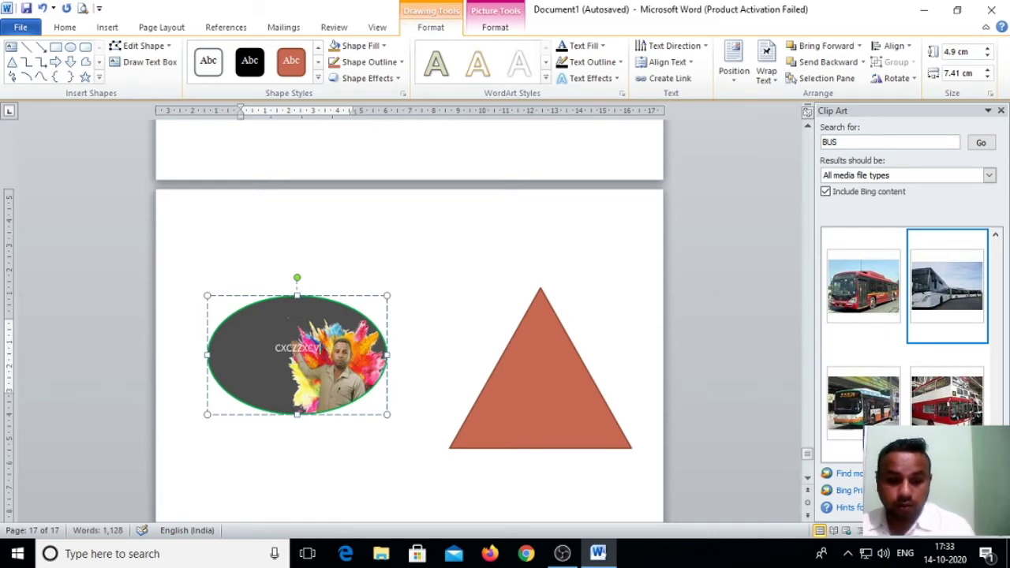
key(BackSpace)
key(BackSpace)
key(BackSpace)
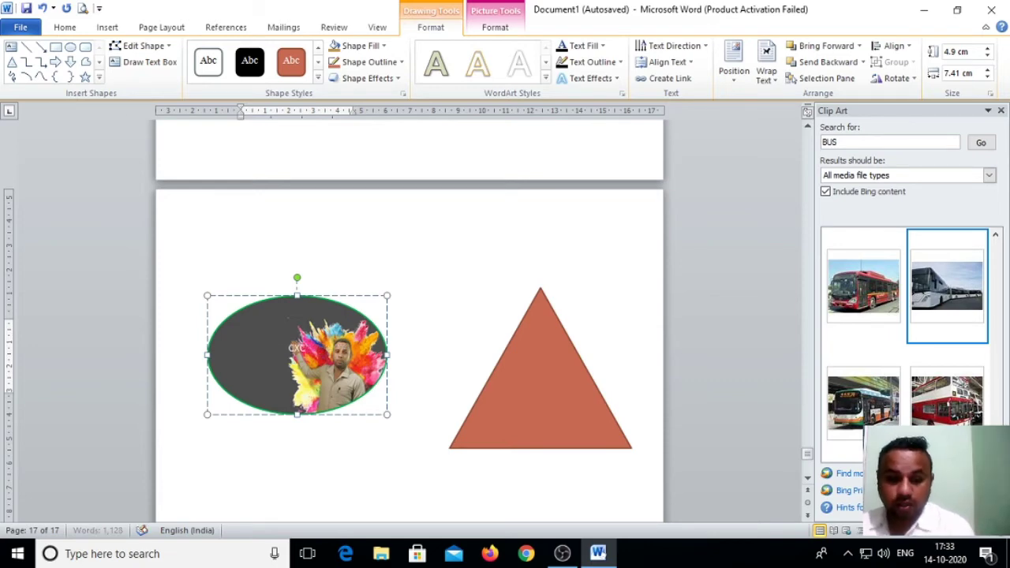
key(BackSpace)
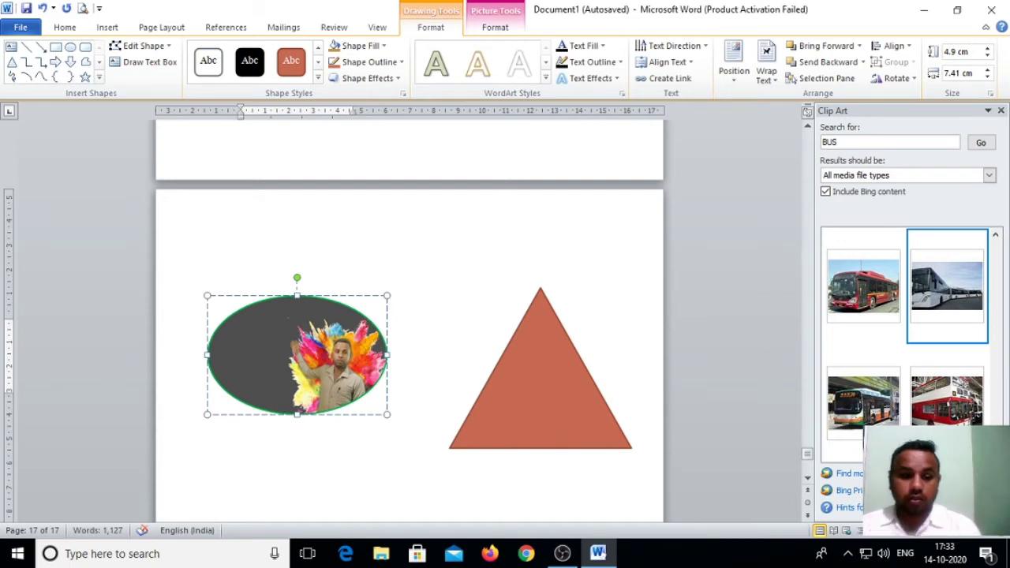
- Enter the sample text "zXzXZXzXzzXzXC" inside the oval and leave the shape
text(zXzXZXzXzzXzXC)
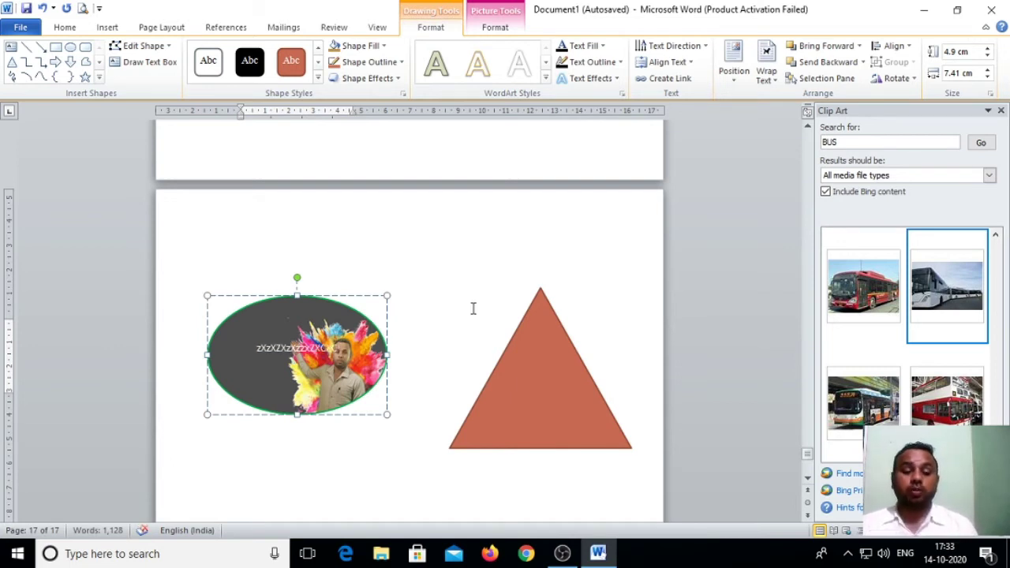
click(463, 243)
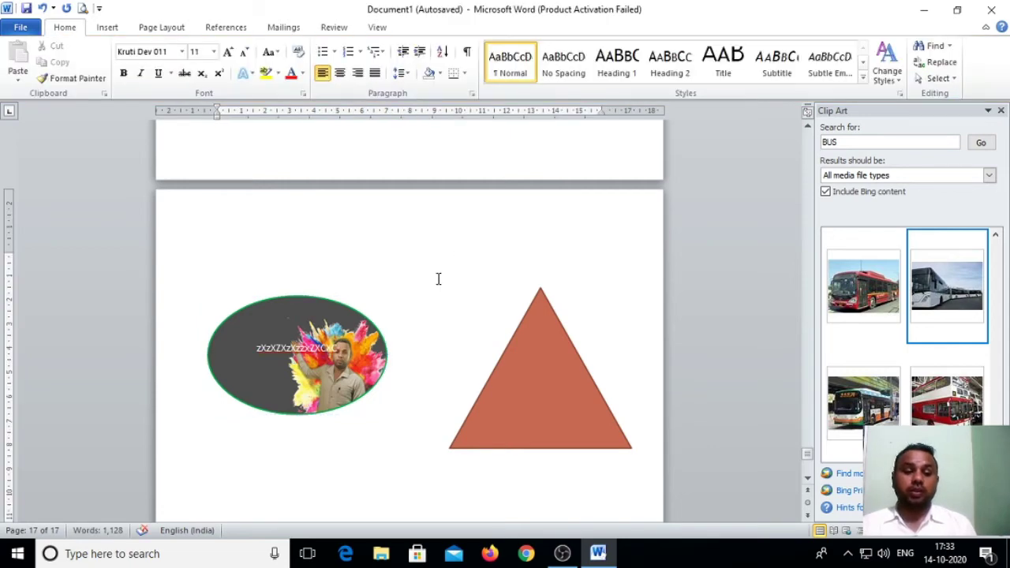
- Place the insertion point in the empty area below the oval and open the SmartArt graphic selection
scroll(439, 278, down, 6)
click(401, 362)
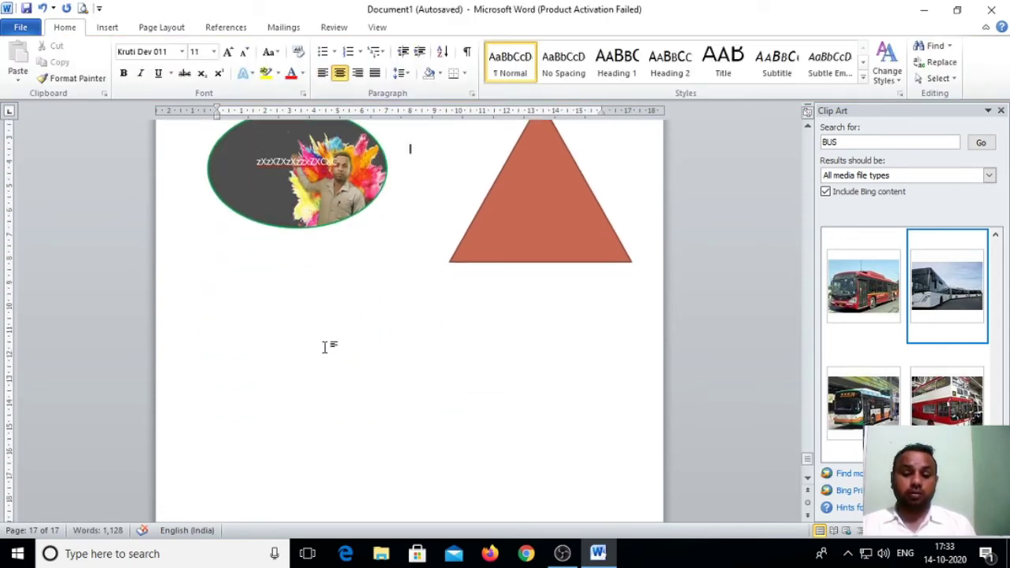
double_click(280, 311)
click(108, 27)
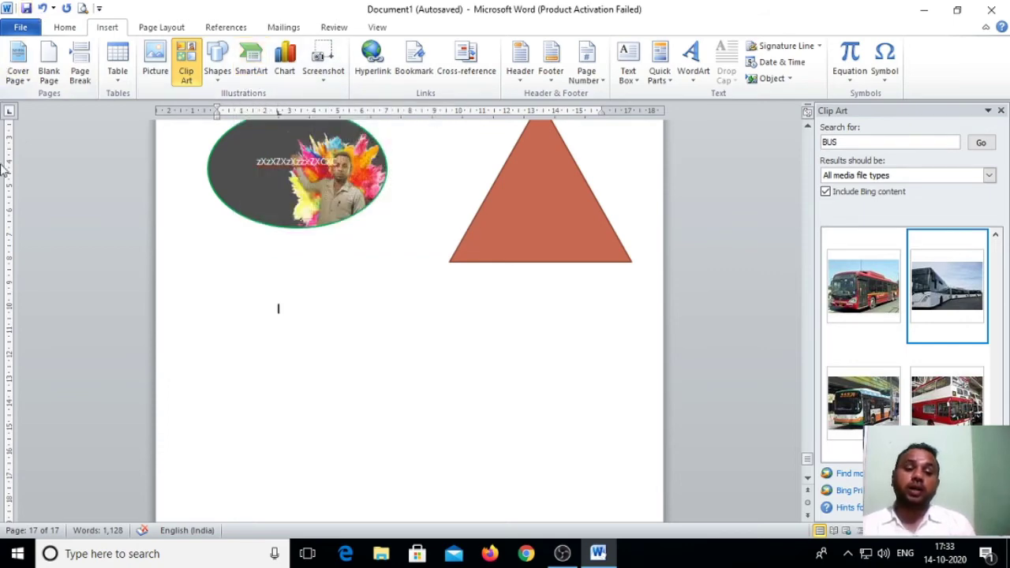
click(250, 57)
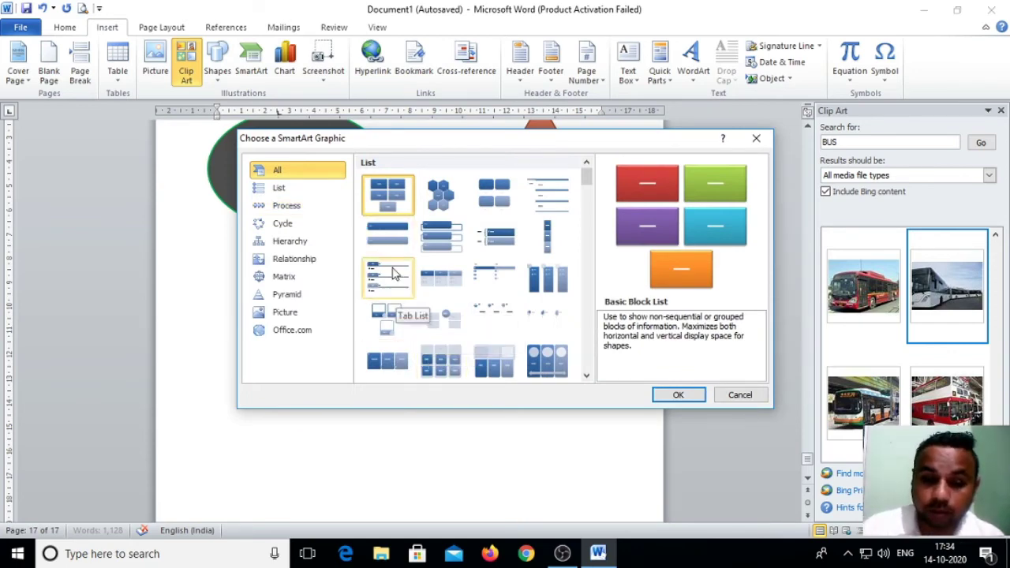
- Examine the SmartArt layouts across the list, process, cycle, hierarchy and relationship categories, previewing Segmented Process
scroll(418, 251, down, 3)
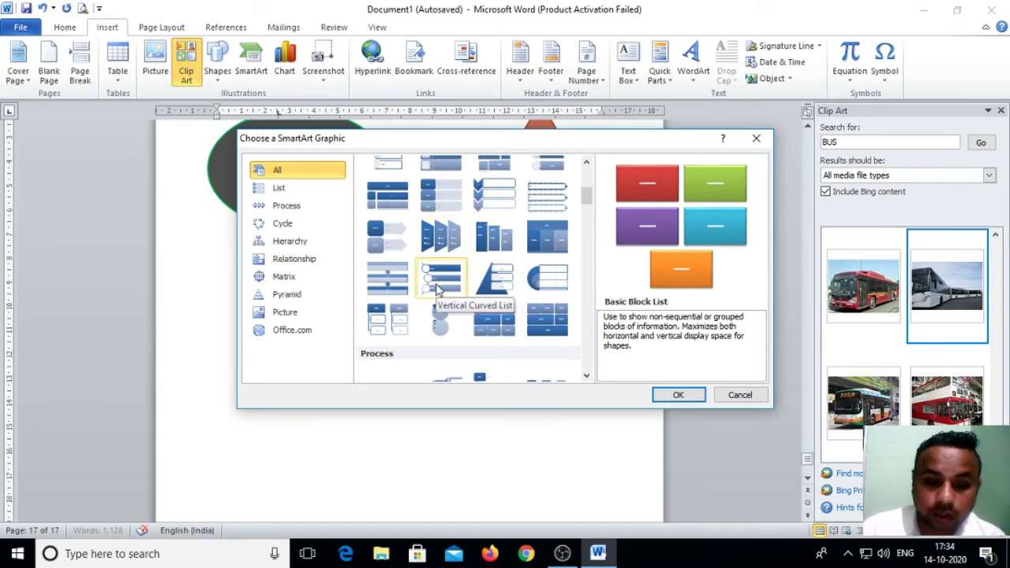
click(388, 280)
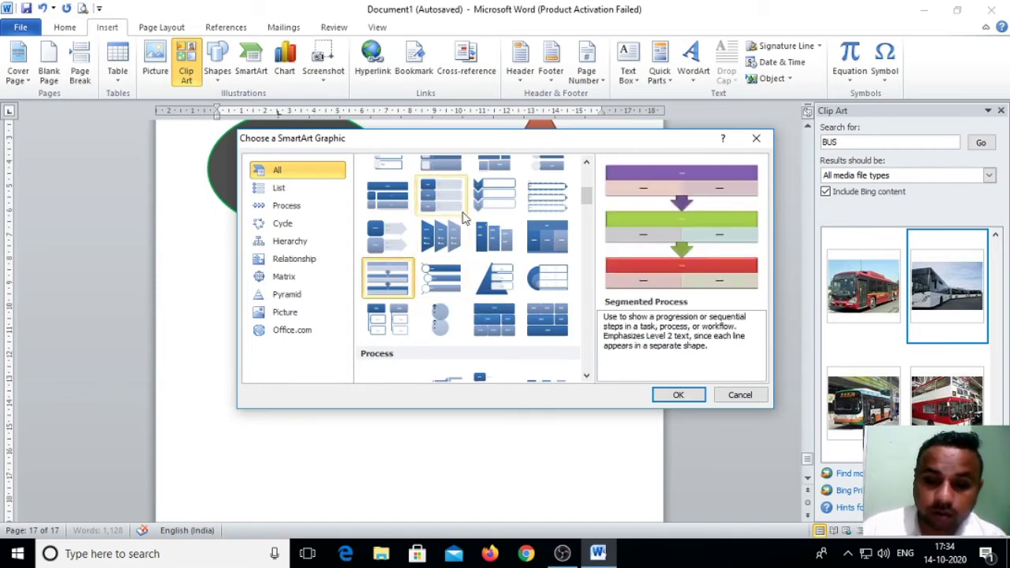
scroll(465, 217, up, 3)
scroll(431, 243, up, 3)
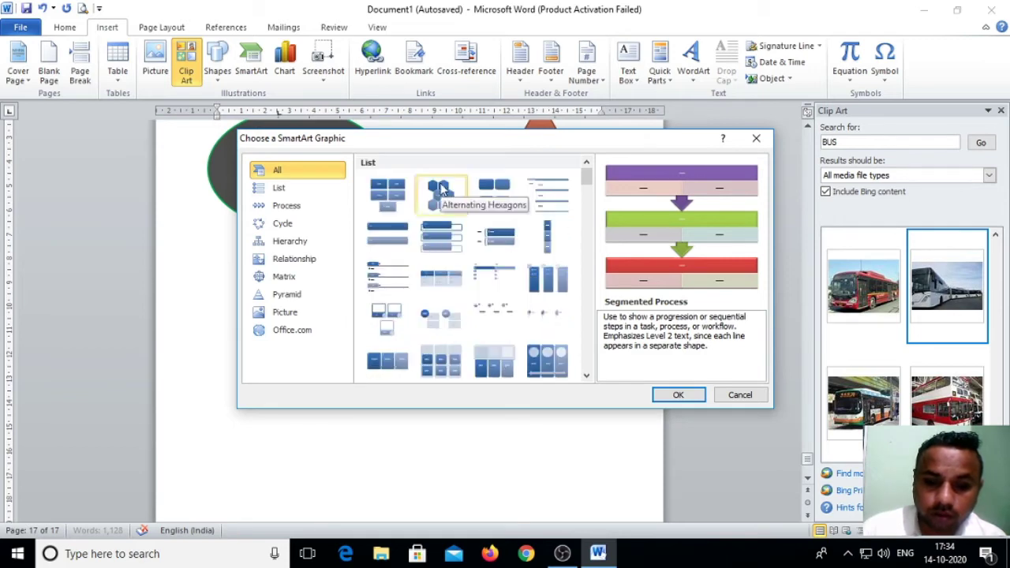
scroll(447, 265, down, 5)
scroll(447, 267, down, 3)
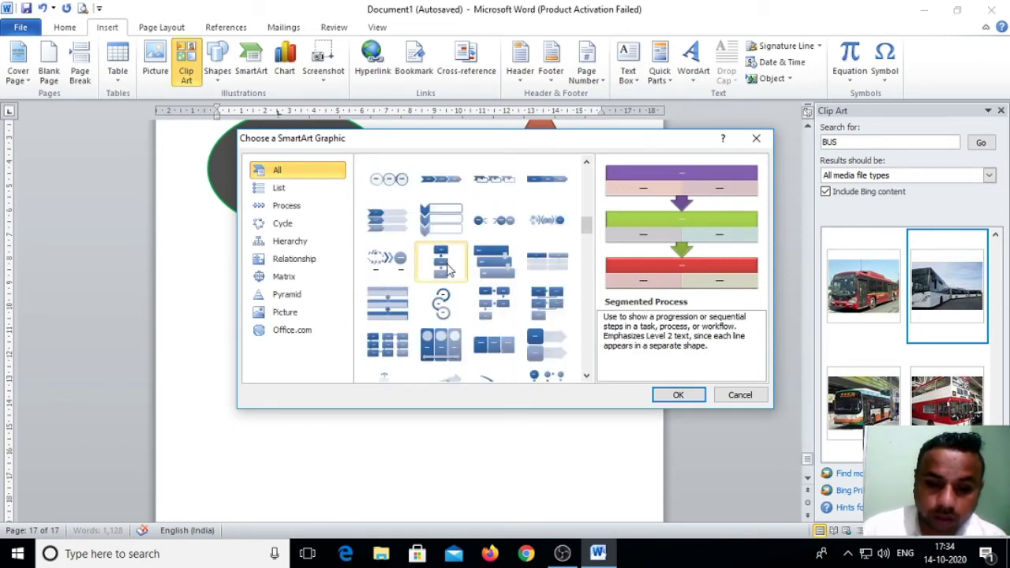
scroll(447, 271, down, 2)
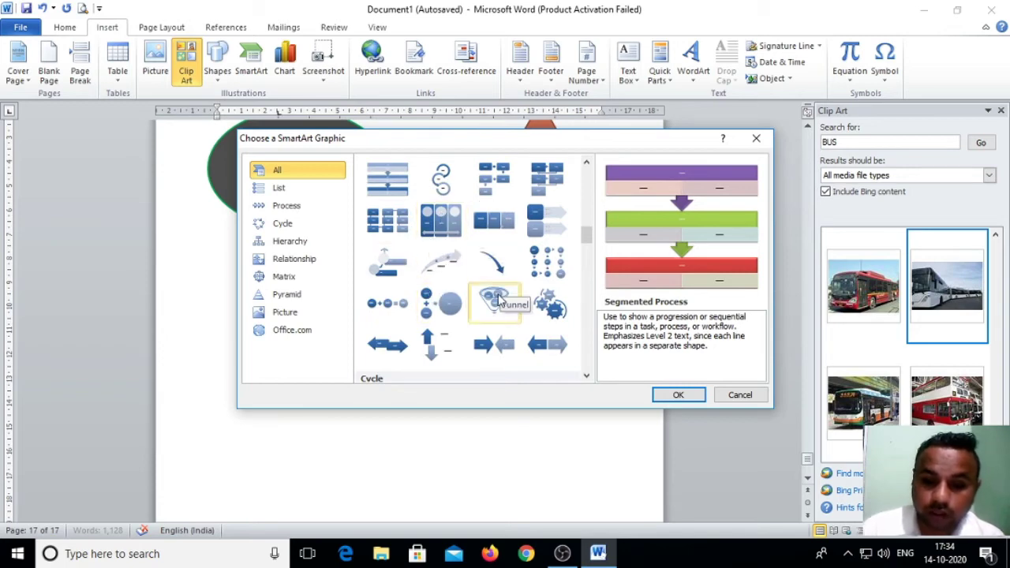
scroll(496, 260, up, 3)
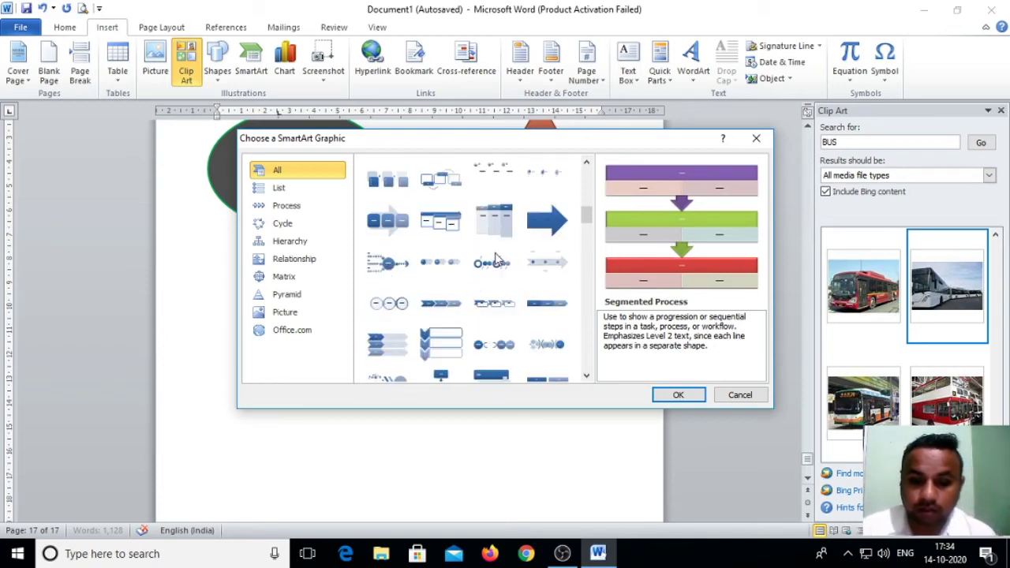
scroll(496, 261, down, 3)
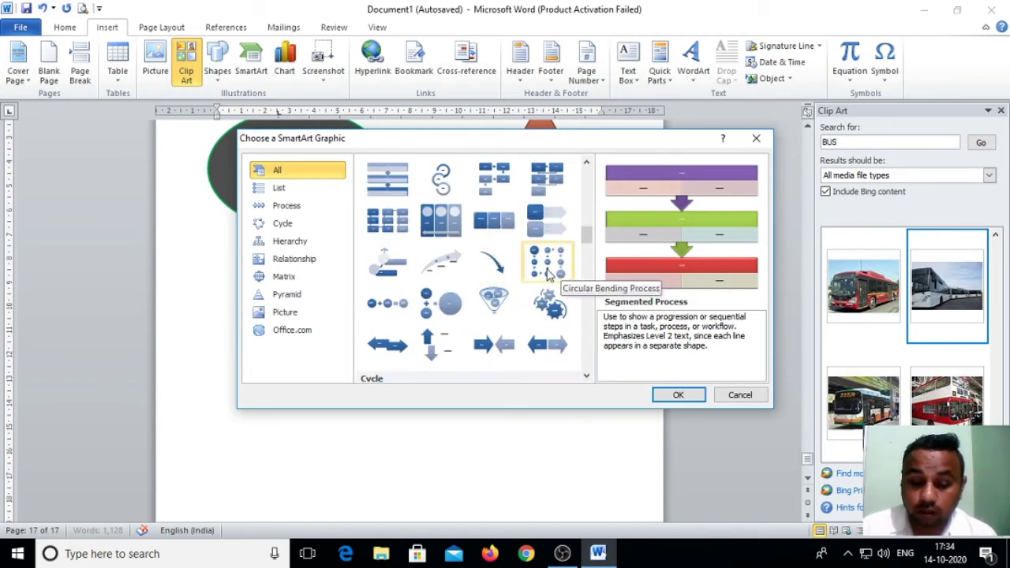
scroll(549, 274, down, 5)
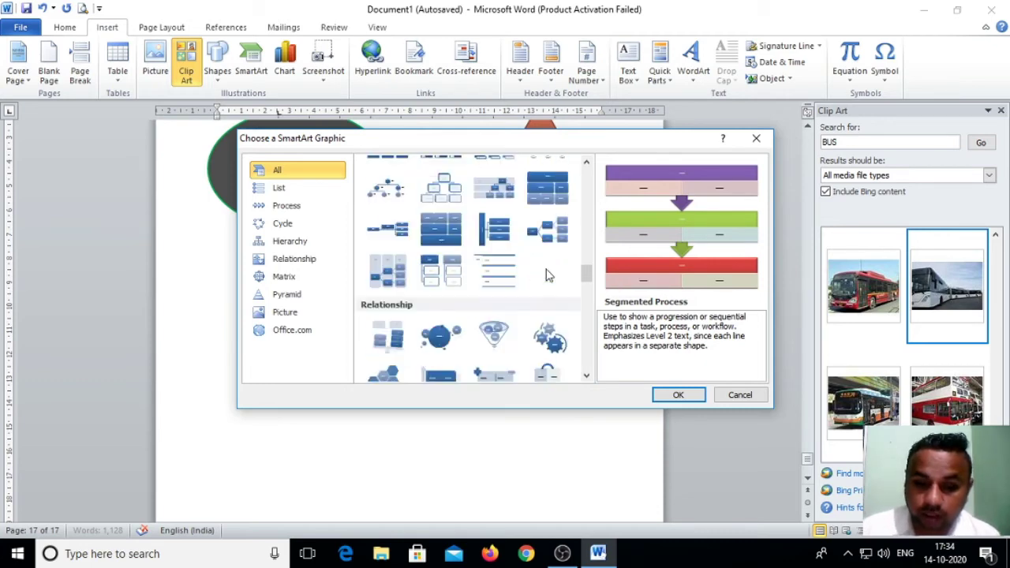
scroll(548, 273, up, 2)
scroll(544, 273, down, 6)
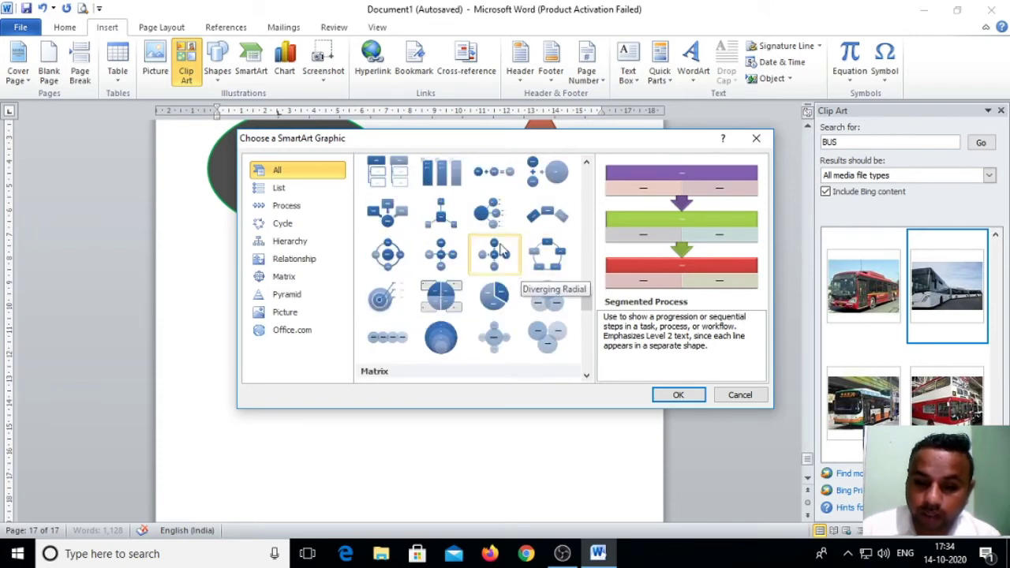
- Insert a Radial List SmartArt graphic from the relationship layouts
click(494, 213)
click(667, 394)
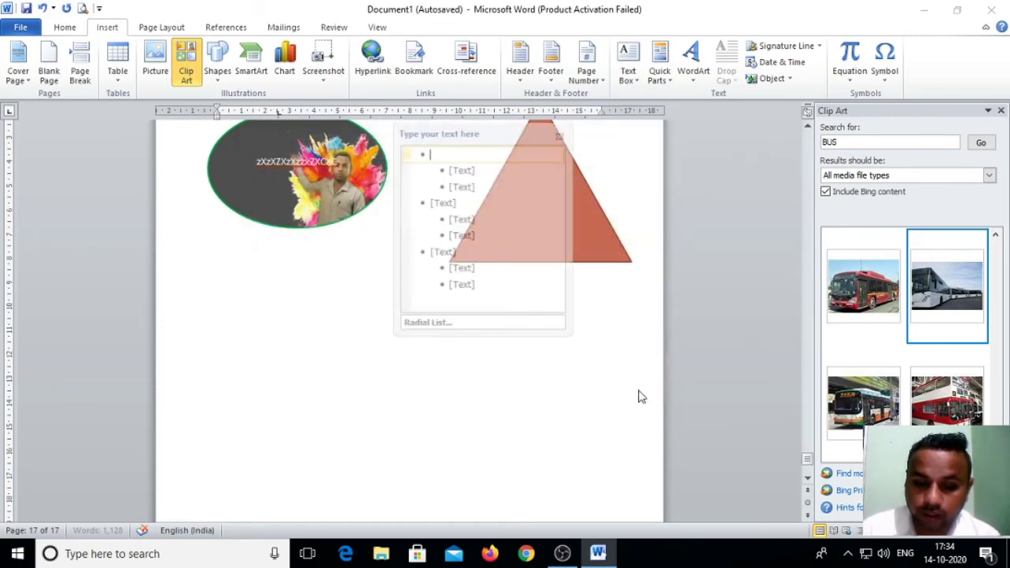
drag(388, 271, 382, 350)
- Delete the triangle and the picture-filled oval that overlap the Radial List graphic
click(539, 221)
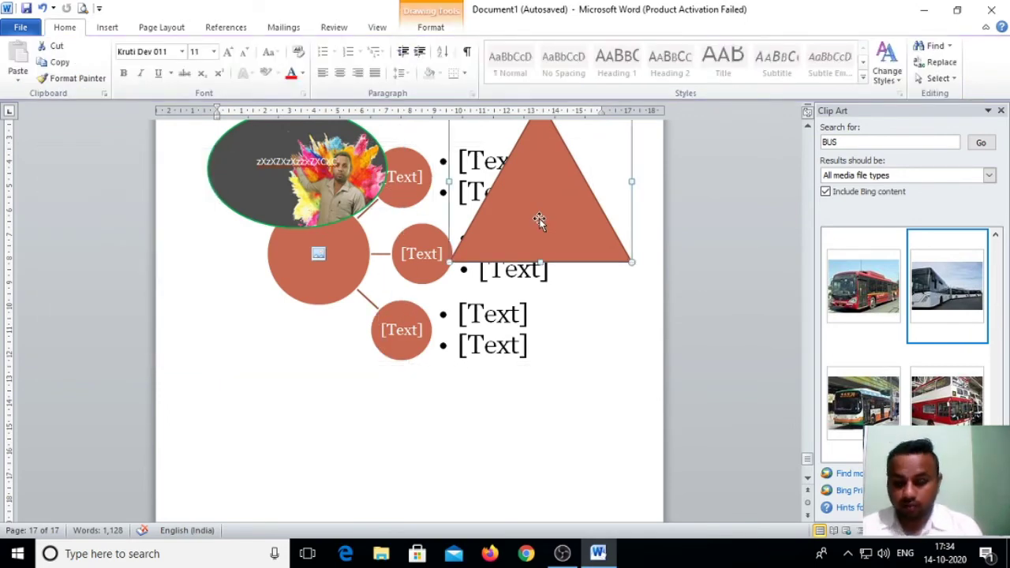
key(Delete)
click(266, 157)
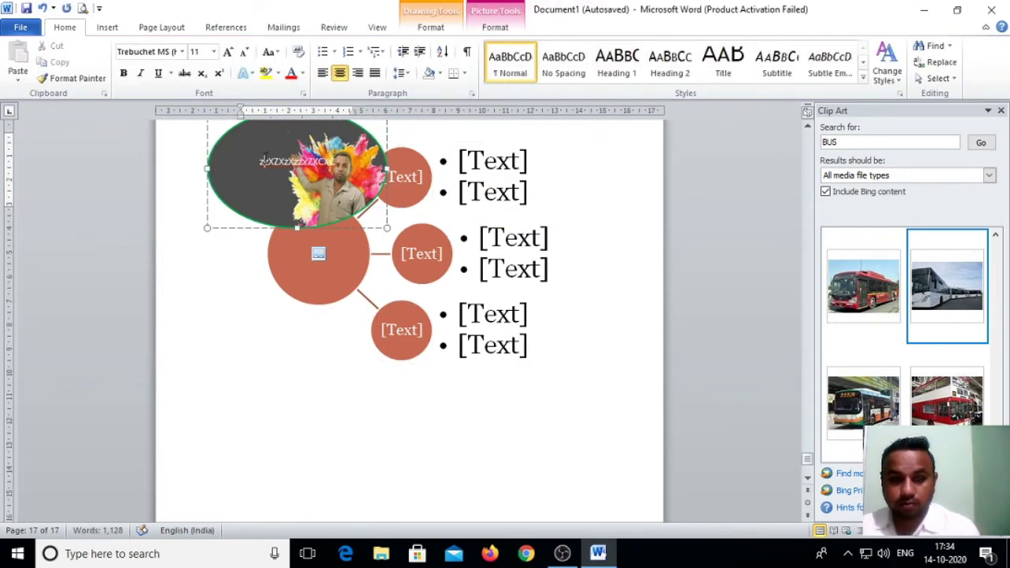
click(224, 259)
click(233, 206)
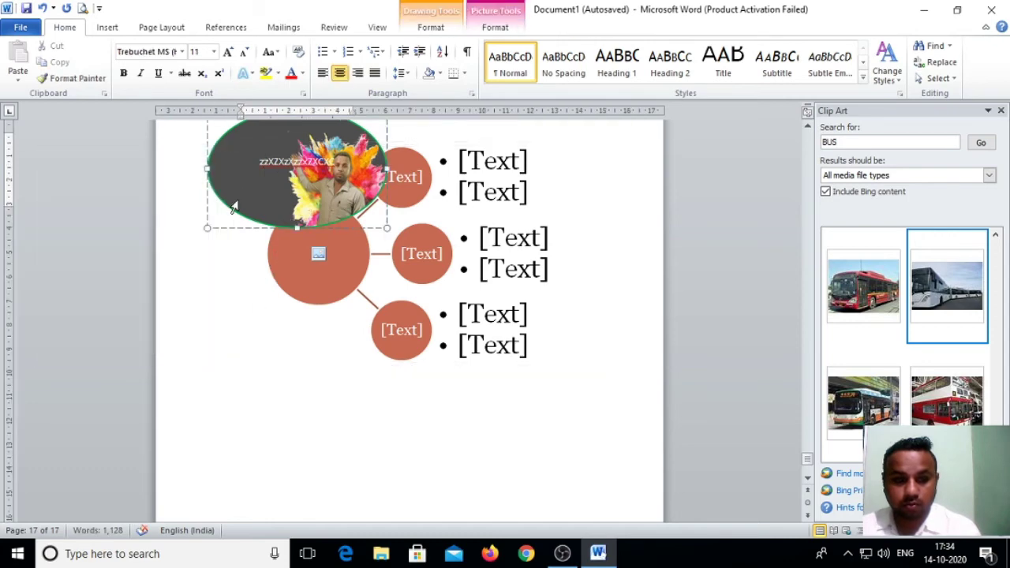
click(229, 211)
click(225, 210)
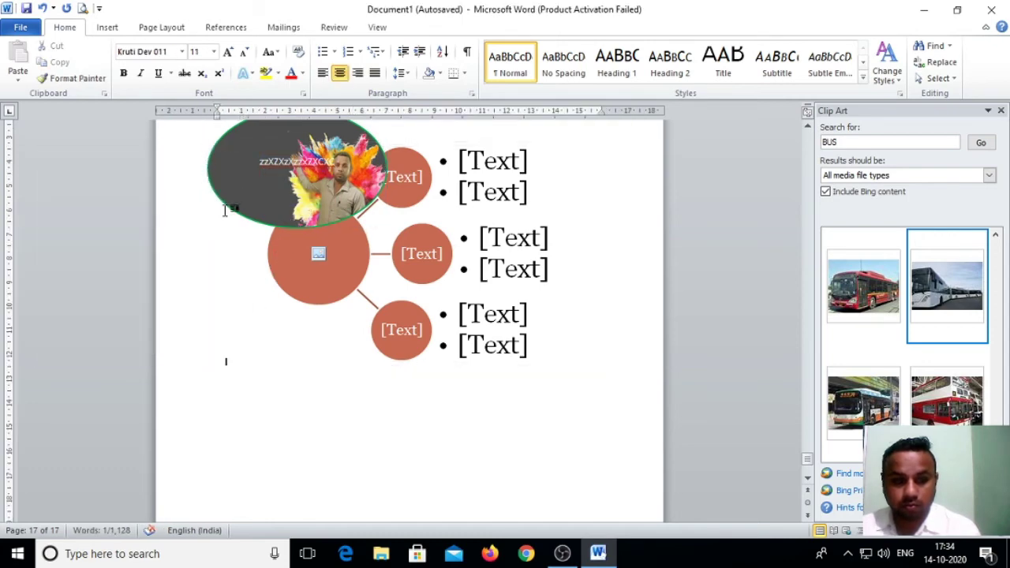
click(229, 207)
key(Delete)
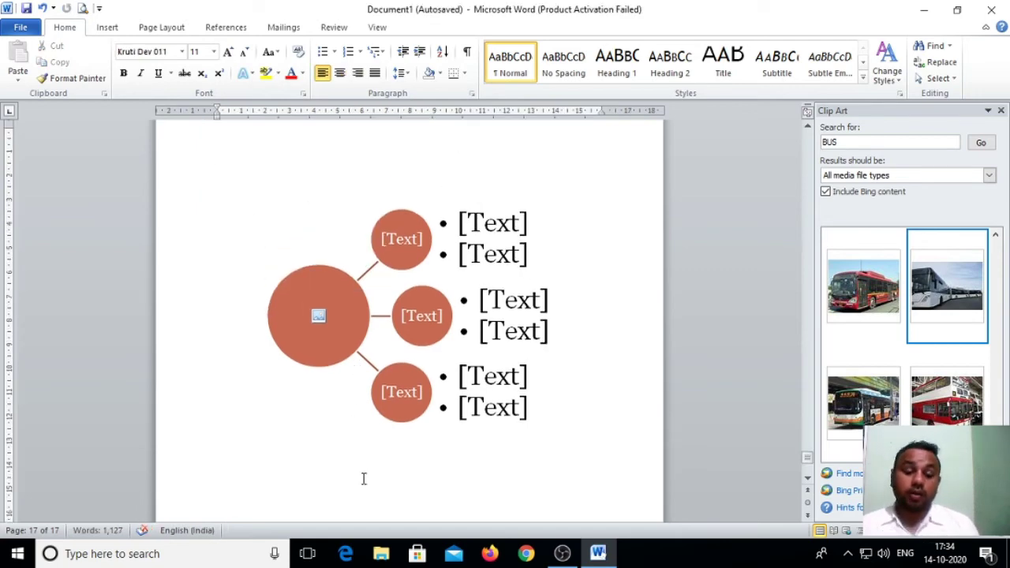
- Insert the picture IMG-20201007-WA0007 from the Downloads folder into the large central circle of the Radial List
click(323, 326)
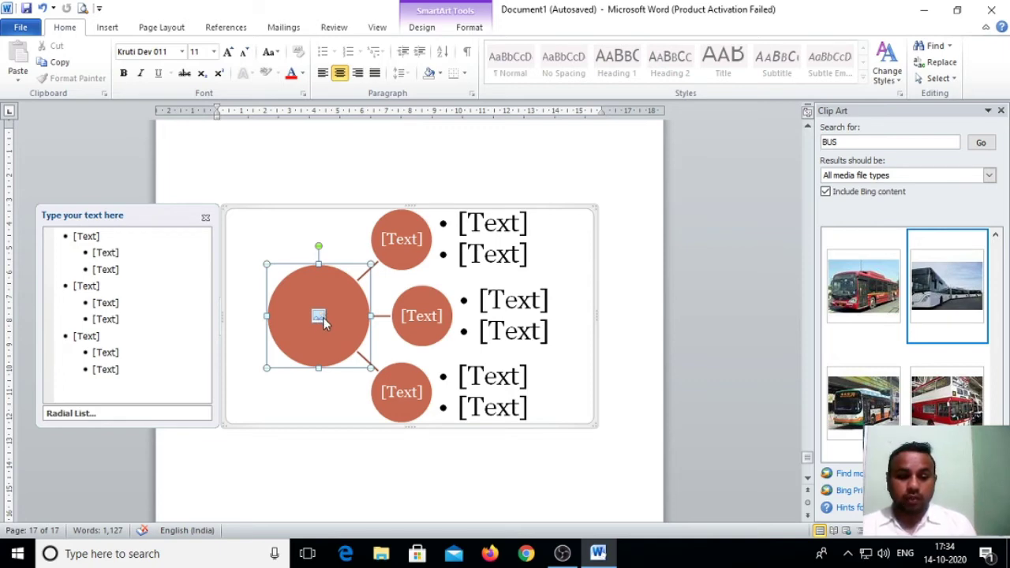
click(319, 317)
click(172, 125)
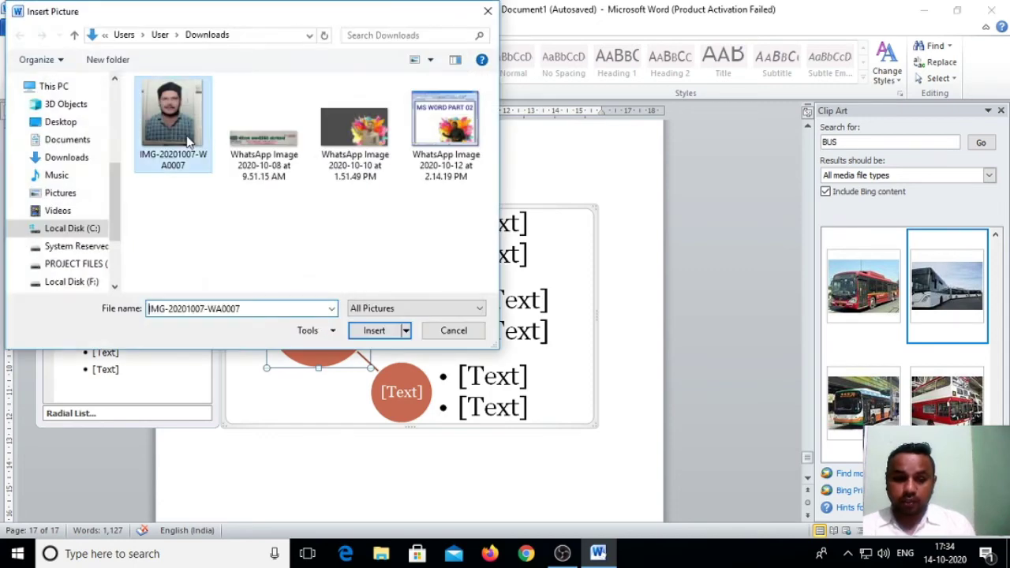
click(371, 330)
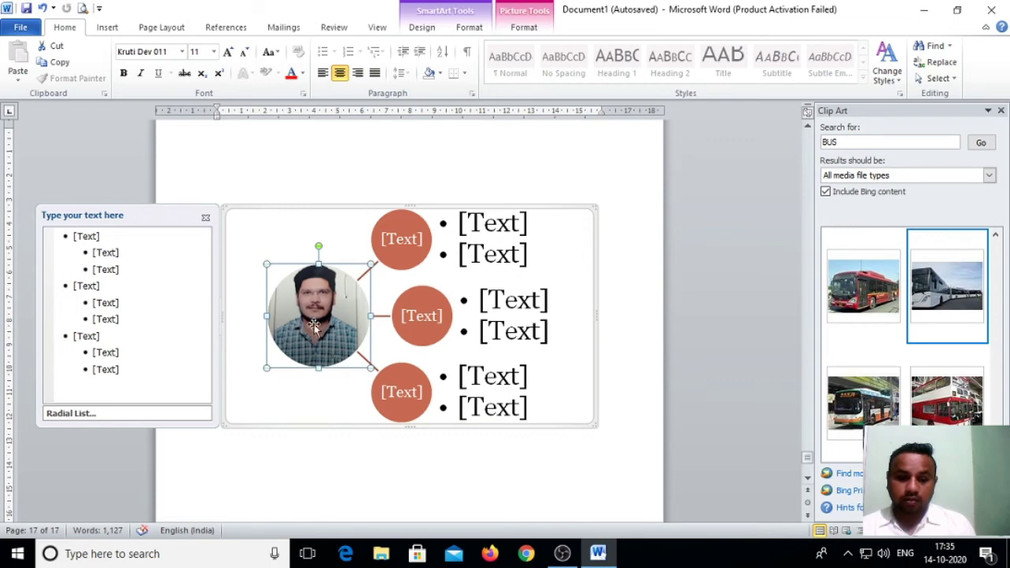
- Go through the text placeholders in the Radial List's small circles and bullet lists
click(407, 243)
click(423, 318)
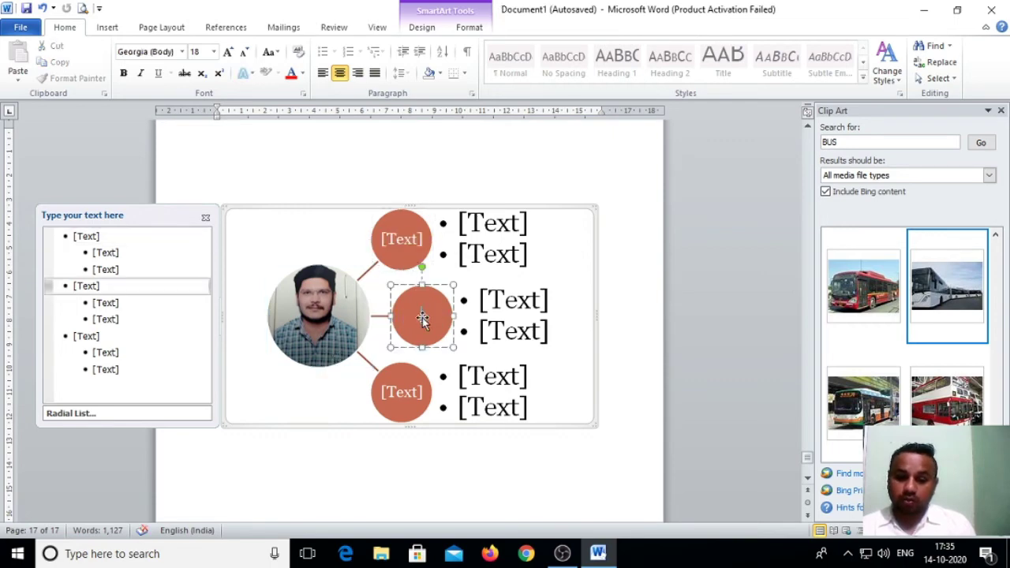
click(401, 392)
click(397, 240)
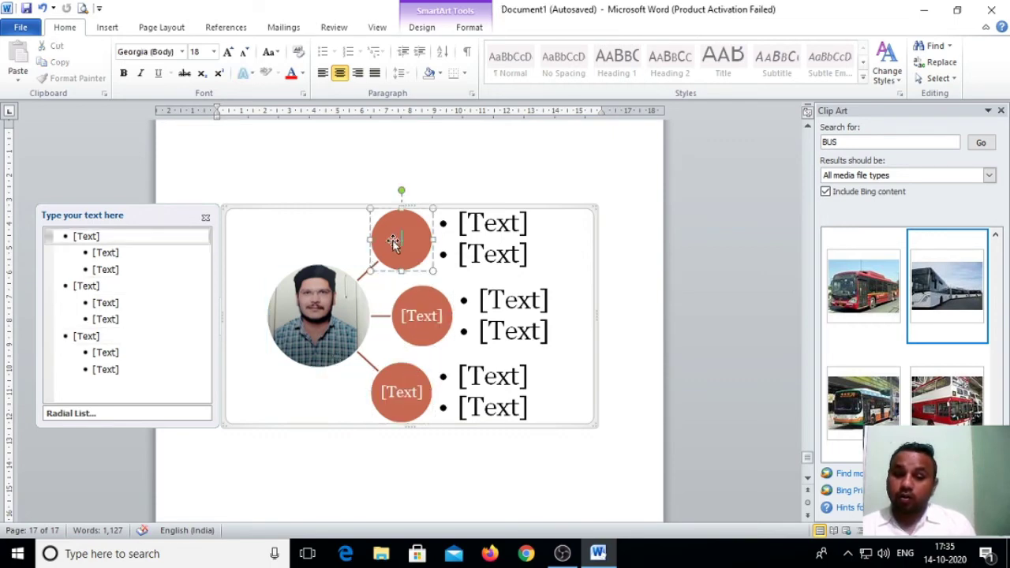
click(506, 229)
click(503, 251)
click(504, 308)
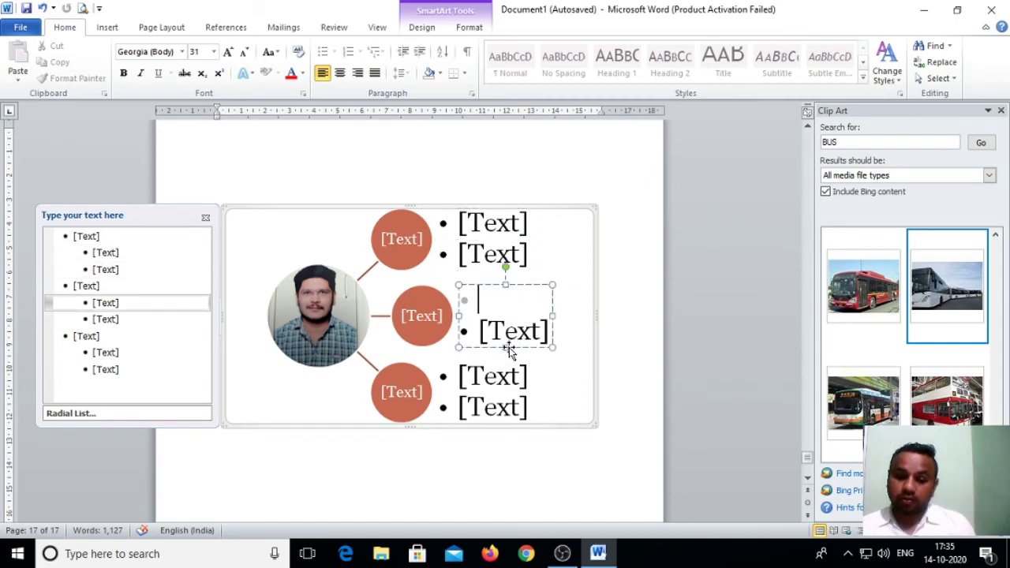
click(638, 326)
click(496, 218)
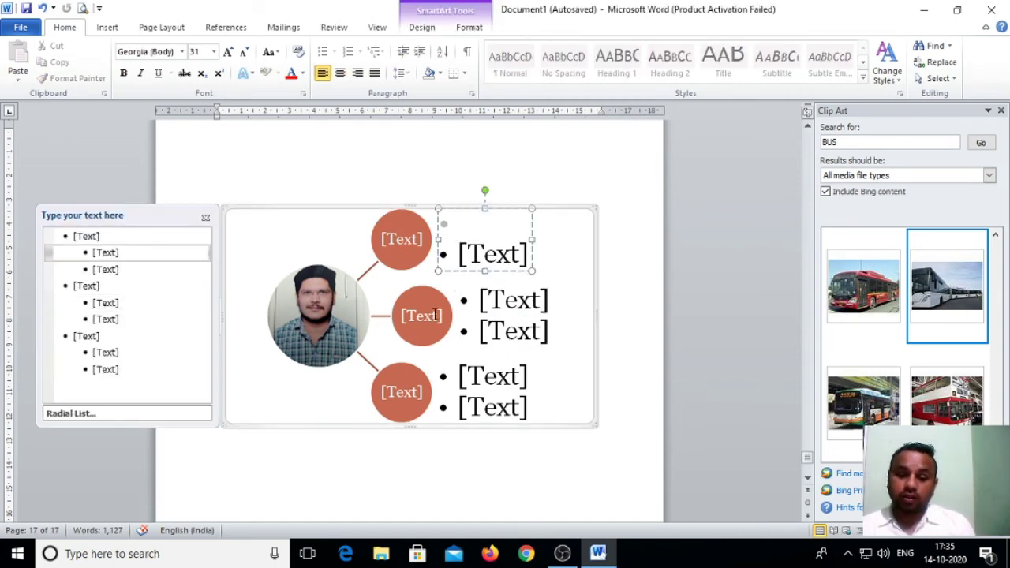
- Position the top bullet list 0.1 cm horizontally and 0.1 cm vertically from the Top Left Corner of the Radial List graphic
right_click(532, 239)
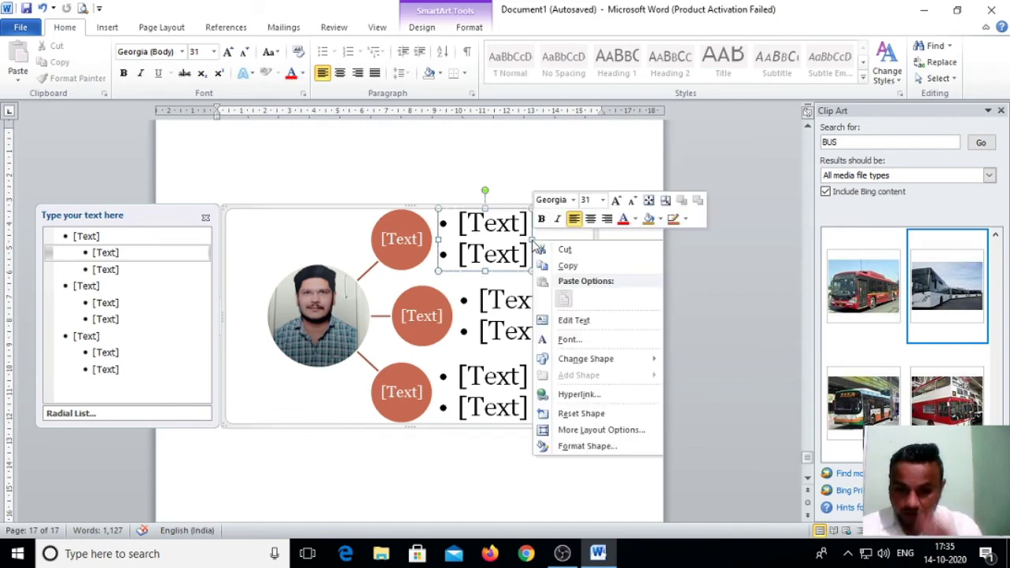
click(584, 430)
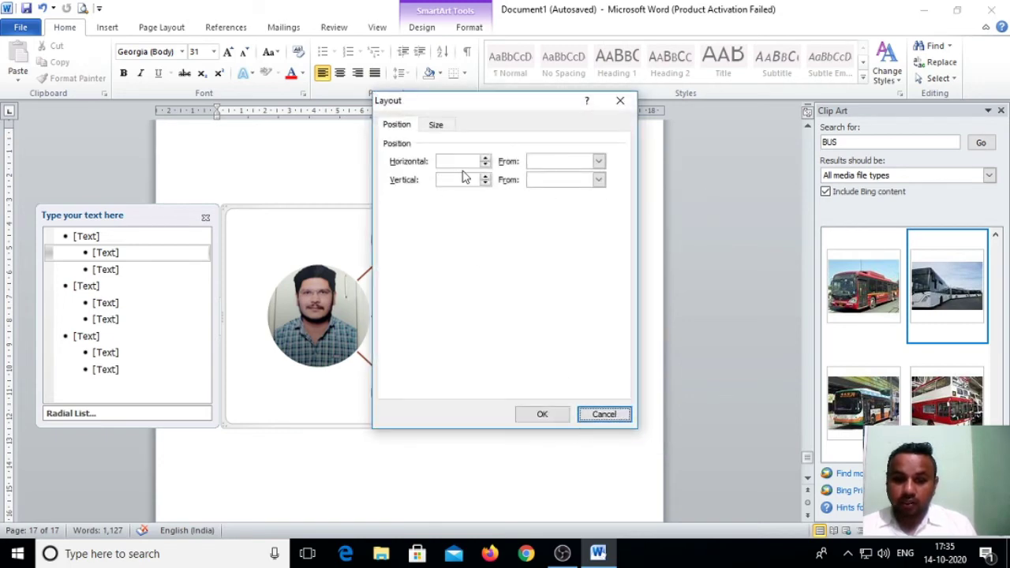
click(484, 159)
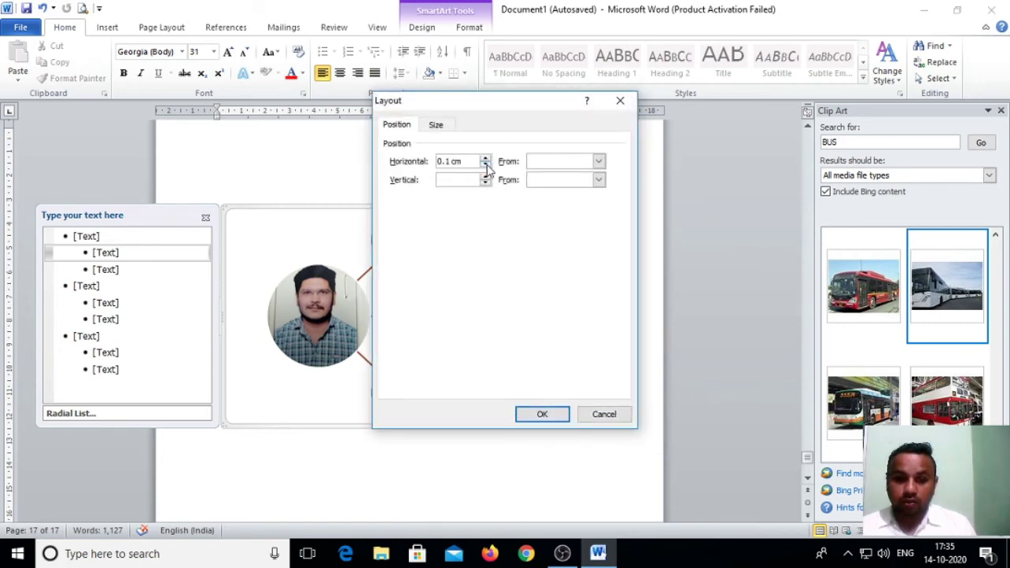
click(600, 161)
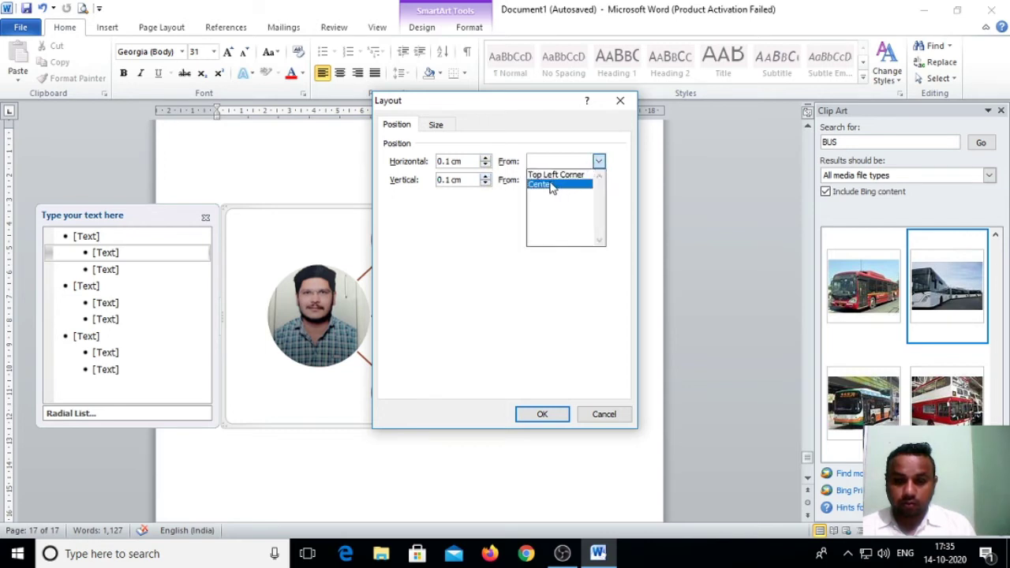
click(557, 175)
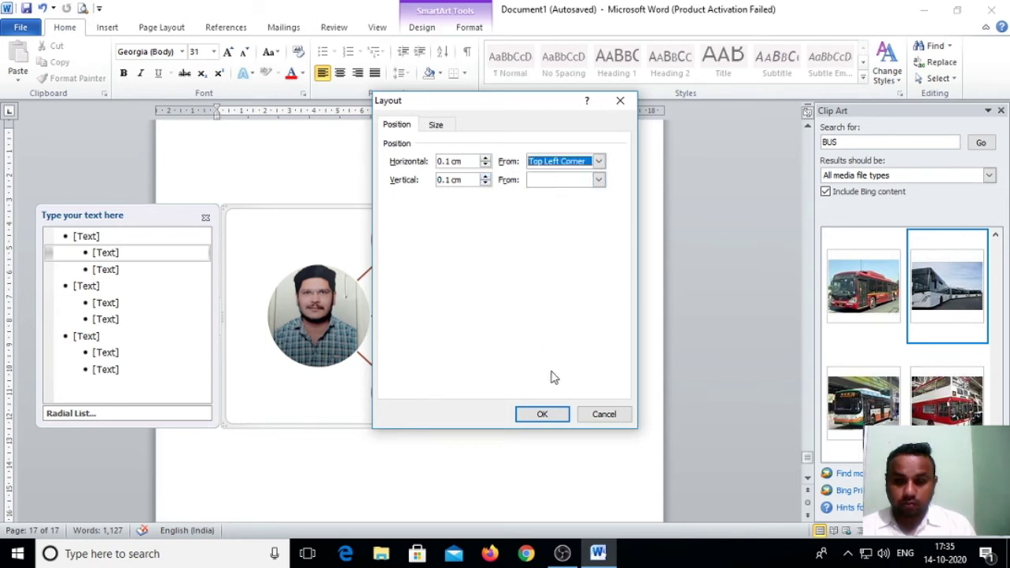
click(599, 180)
click(575, 196)
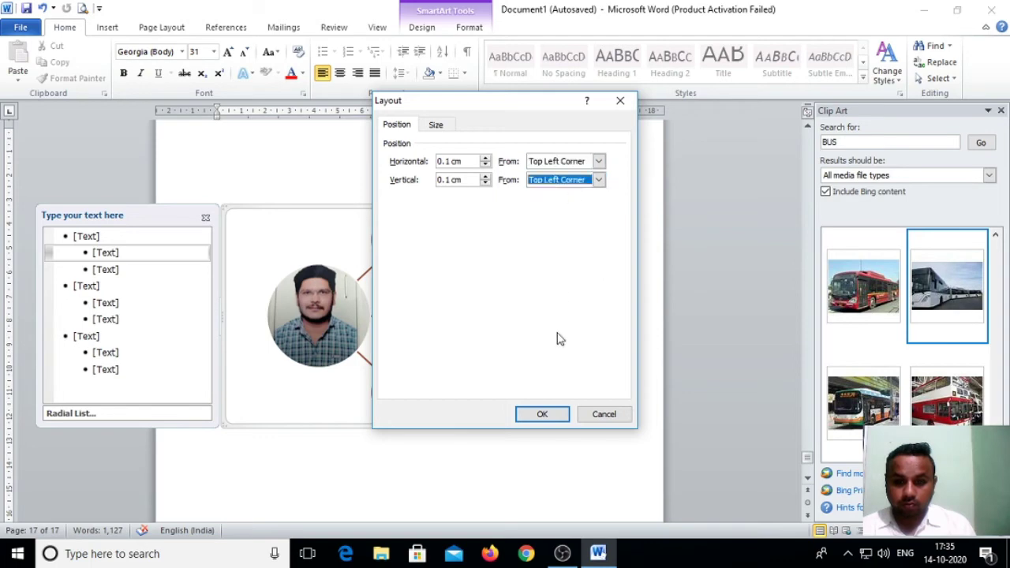
click(542, 416)
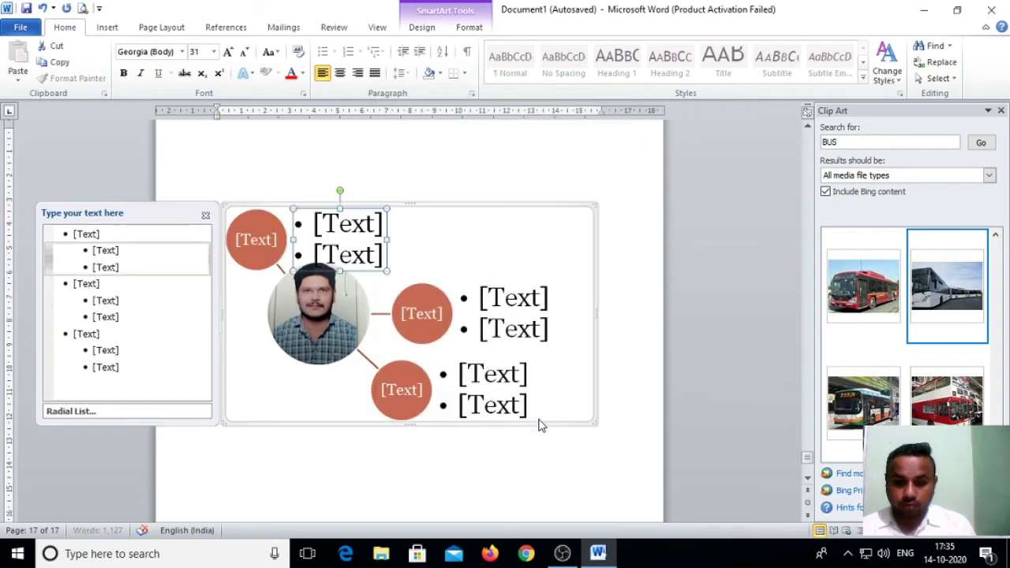
click(454, 243)
scroll(454, 243, up, 3)
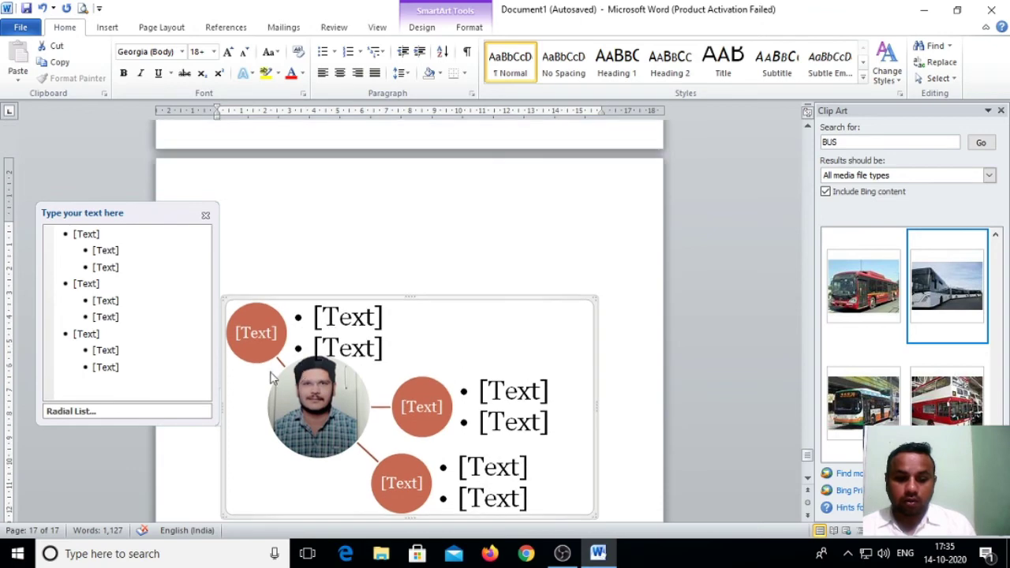
click(344, 335)
click(321, 418)
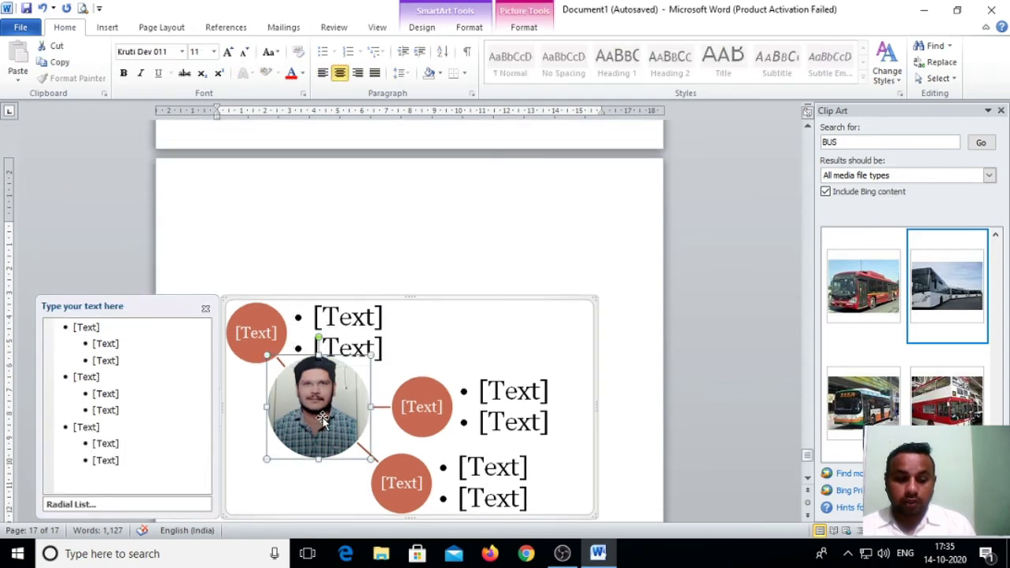
scroll(320, 418, down, 9)
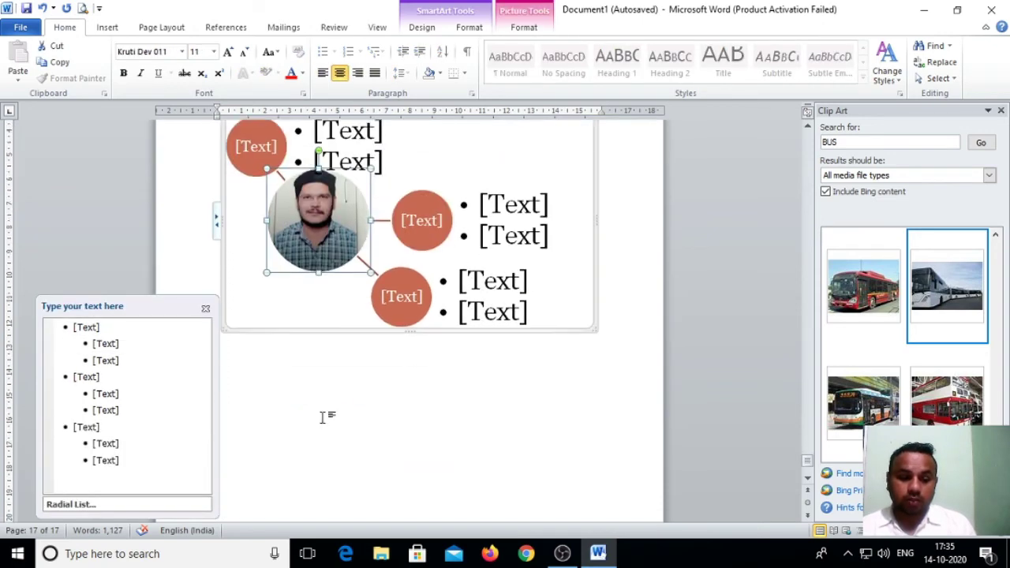
click(199, 320)
scroll(356, 338, up, 3)
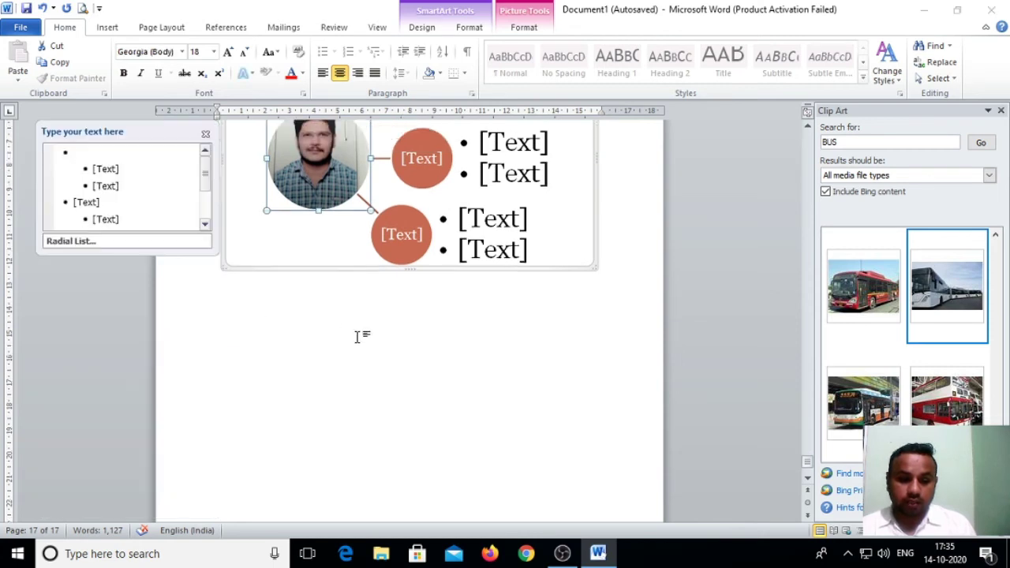
- Enlarge the Radial List graphic with its text pane closed, and move the top small circle rightward, clear of the central picture
click(205, 134)
click(327, 207)
drag(327, 207, 409, 210)
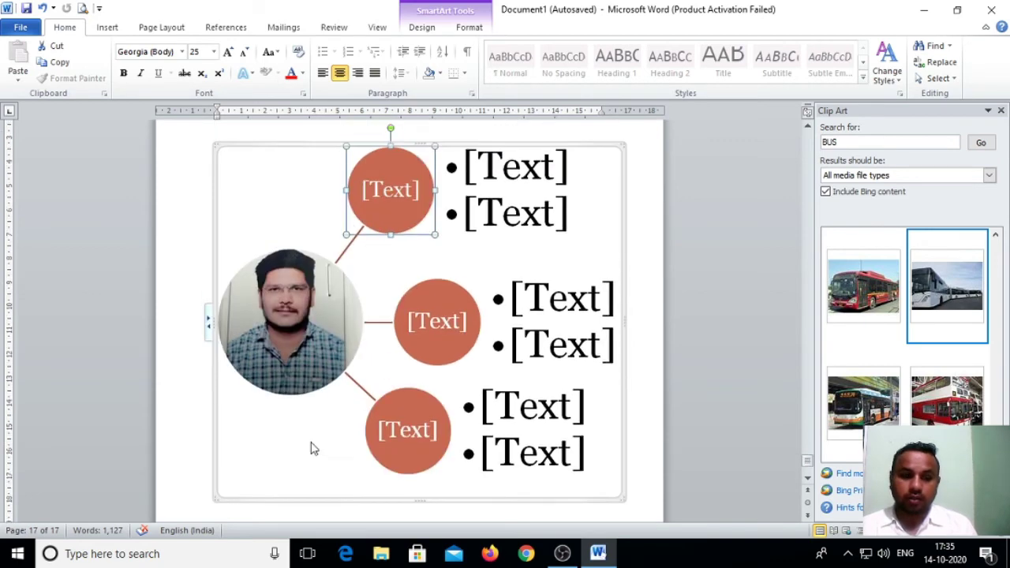
- Cut both bullet text items beside the middle circle of the Radial List graphic
scroll(312, 449, up, 1)
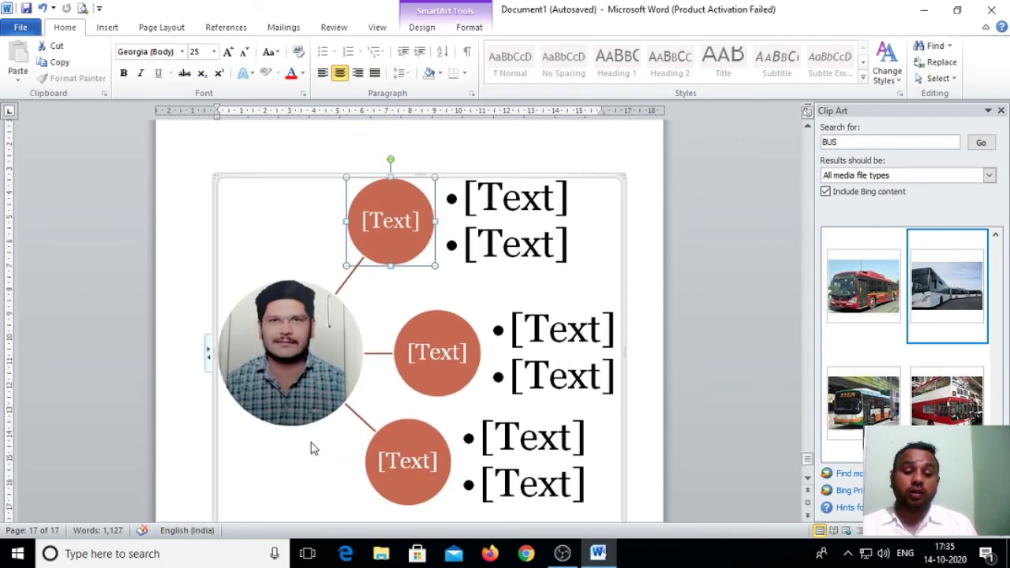
scroll(312, 448, down, 6)
scroll(312, 448, up, 4)
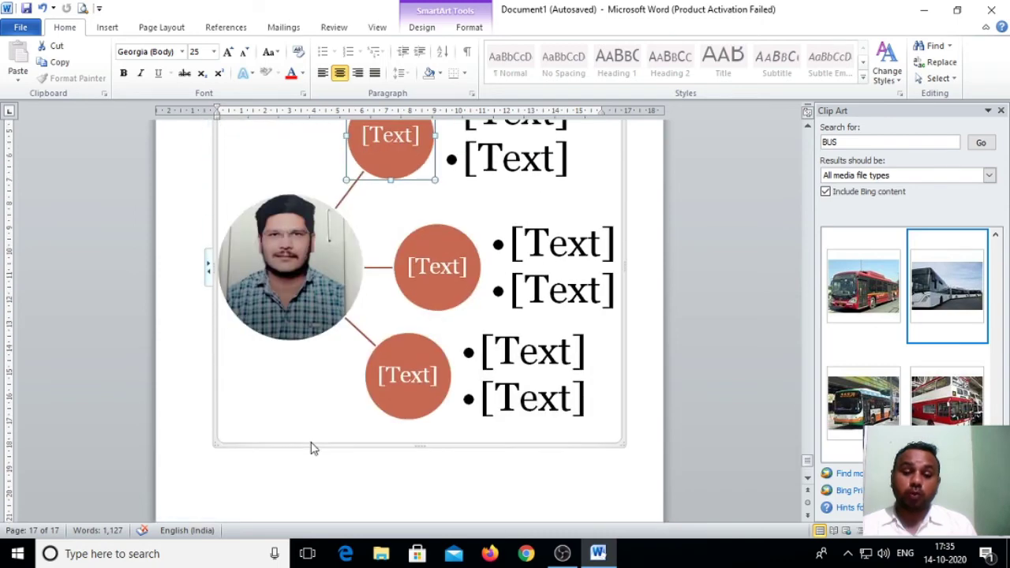
click(458, 252)
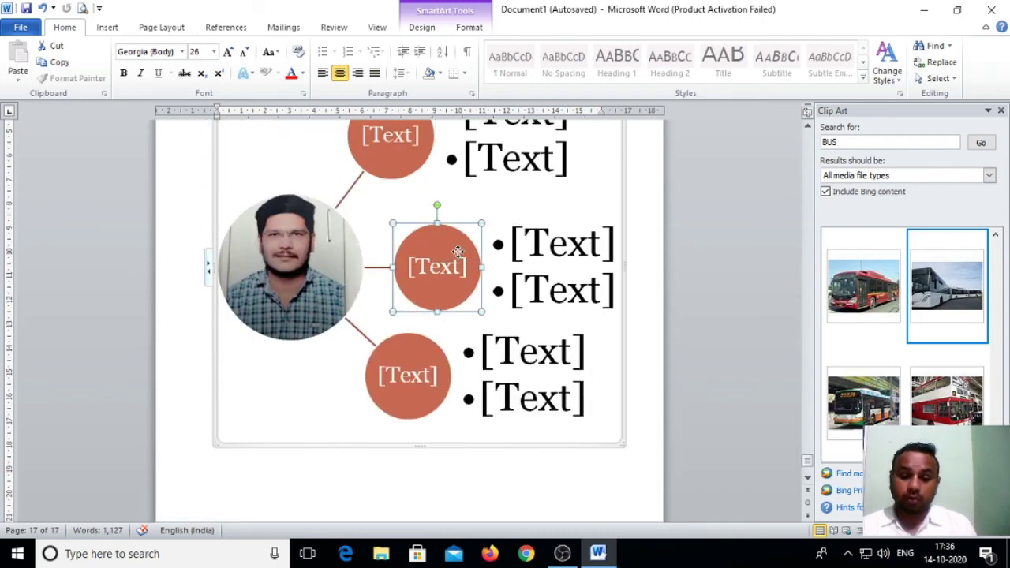
right_click(458, 251)
click(467, 259)
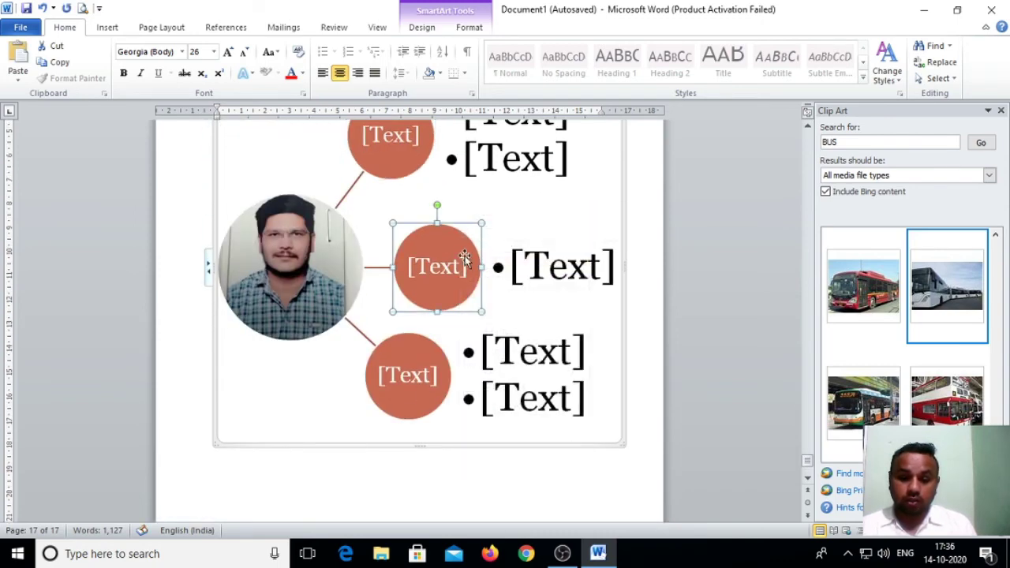
right_click(465, 259)
click(479, 263)
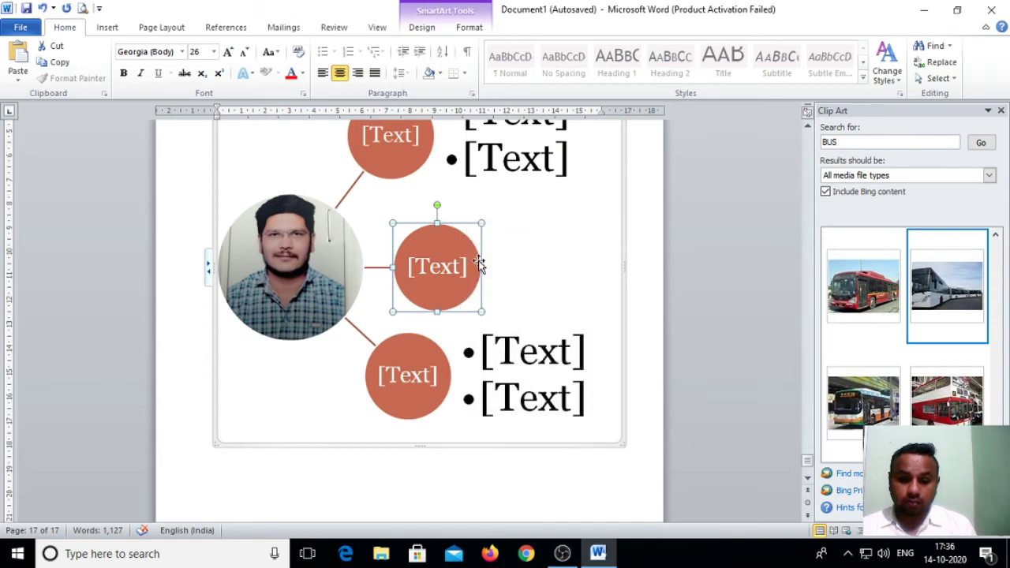